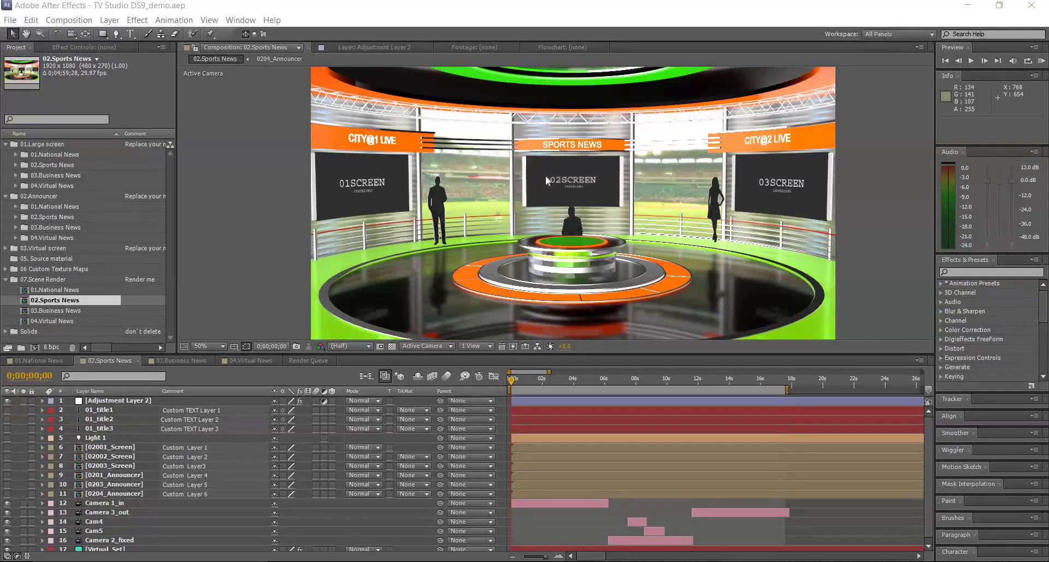
- Duplicate the 02.Sports News composition, rename the copy to my_scene, and open it
click(66, 298)
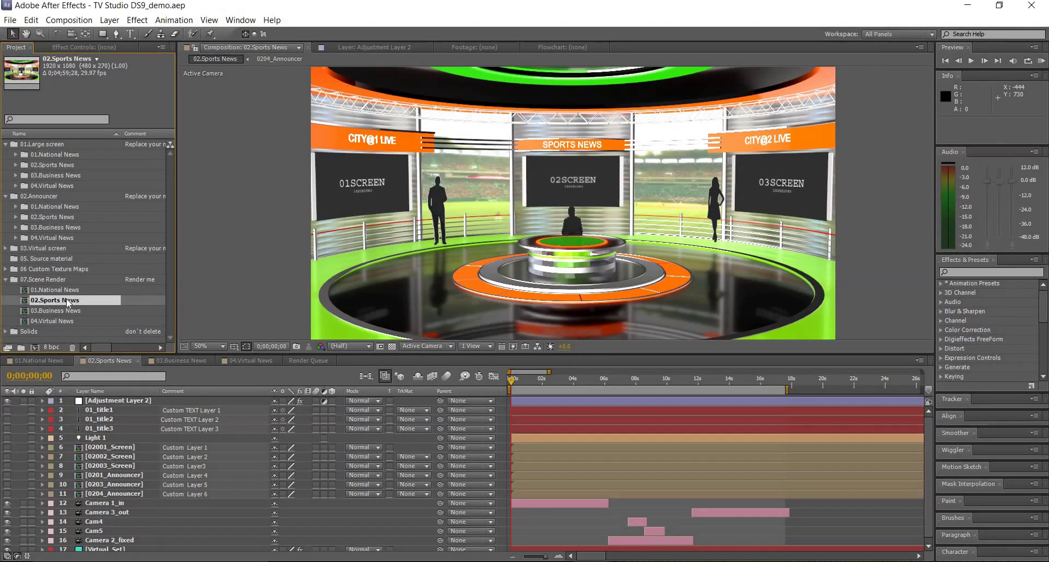
key(ctrl+d)
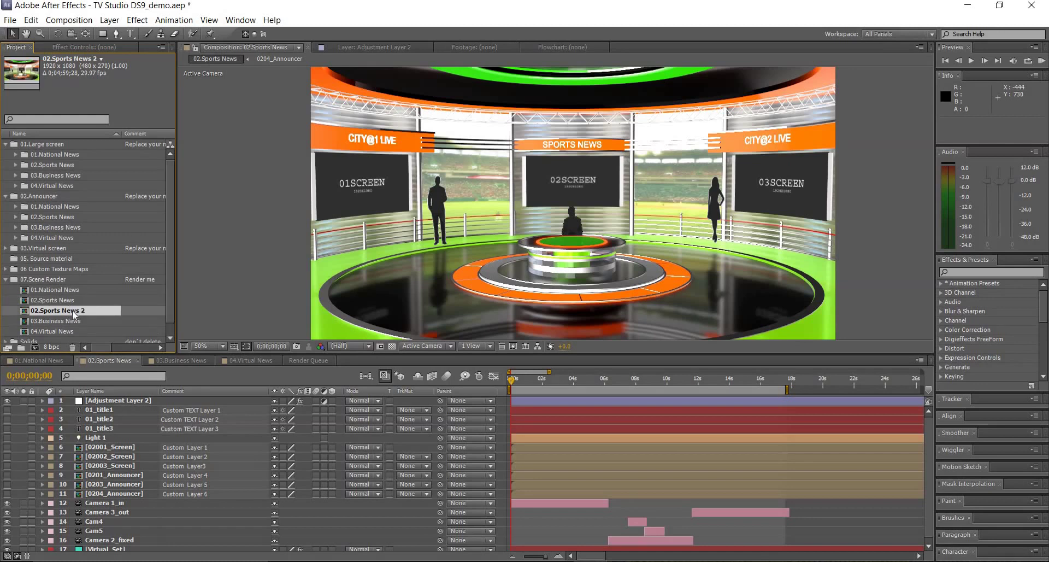
right_click(72, 310)
click(139, 437)
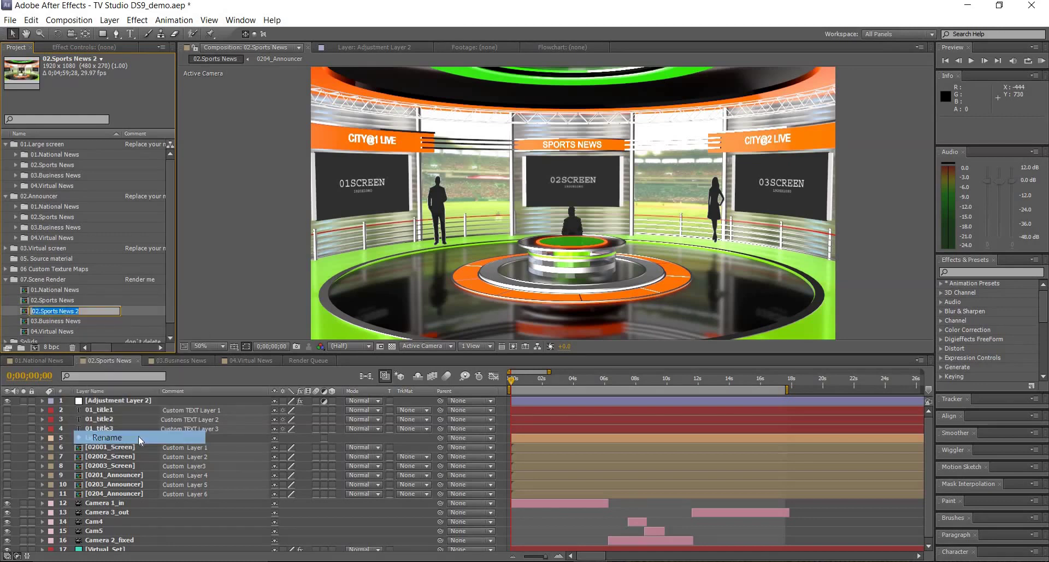
text(my_scene)
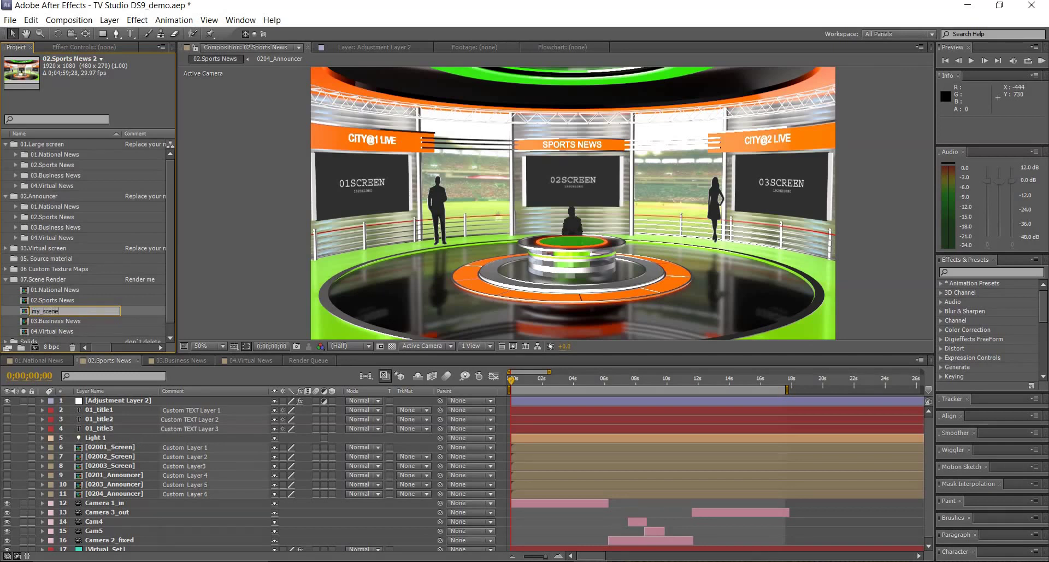
key(Return)
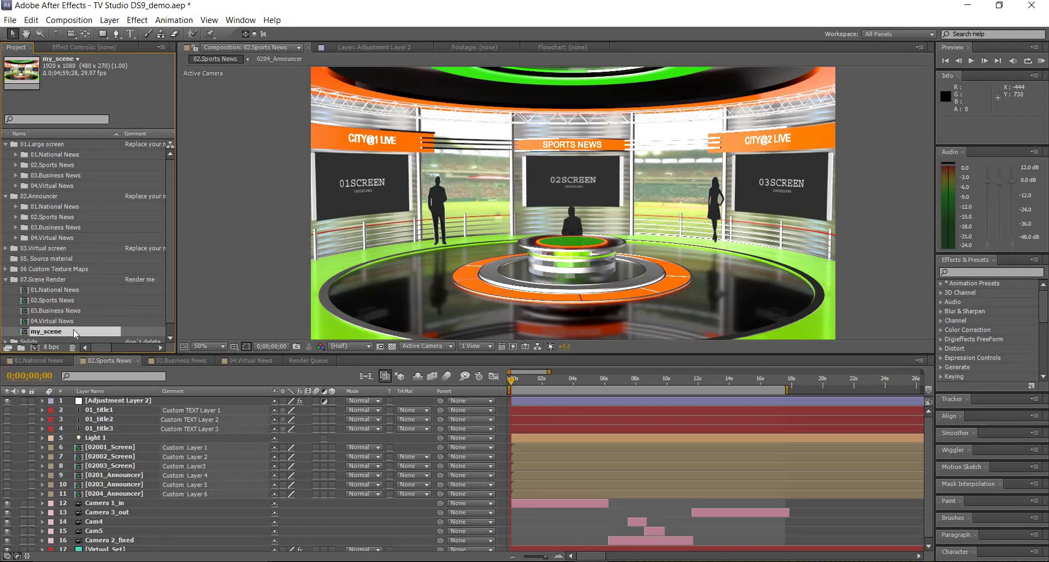
double_click(73, 330)
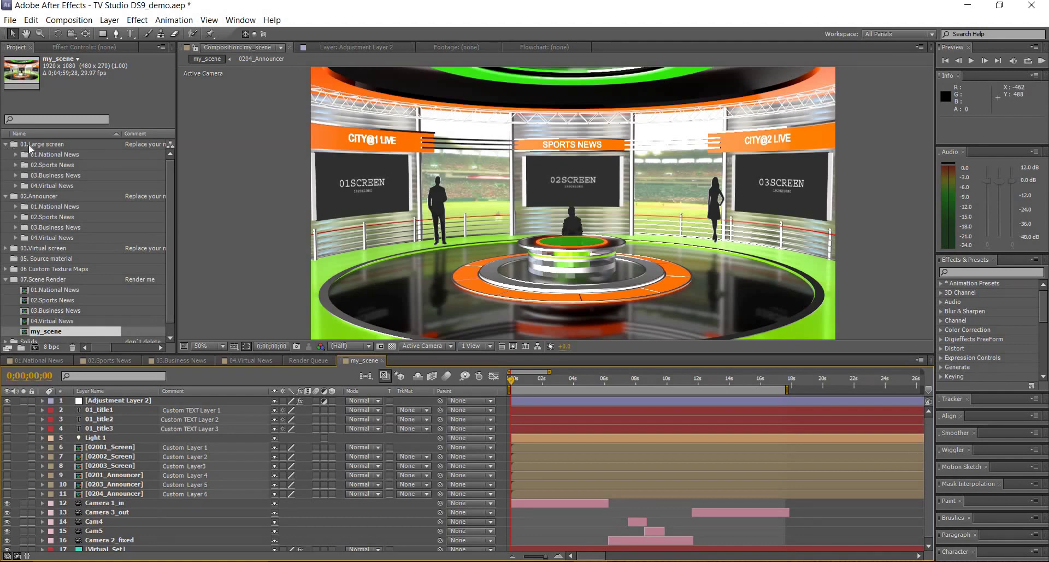
- Duplicate the 02.Sports News folder under 01.Large screen and rename the copy my_scene
click(71, 164)
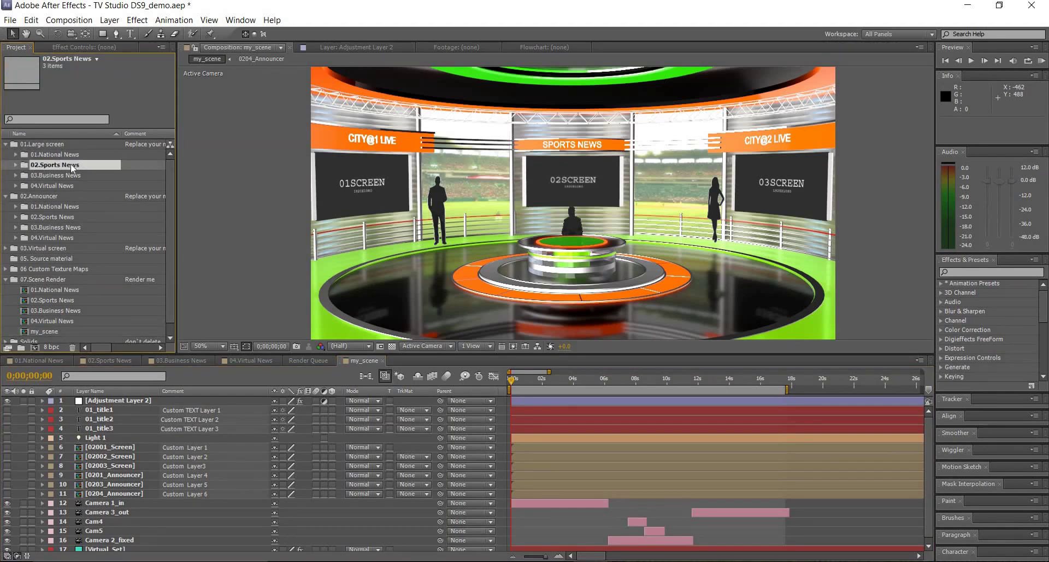
key(ctrl+d)
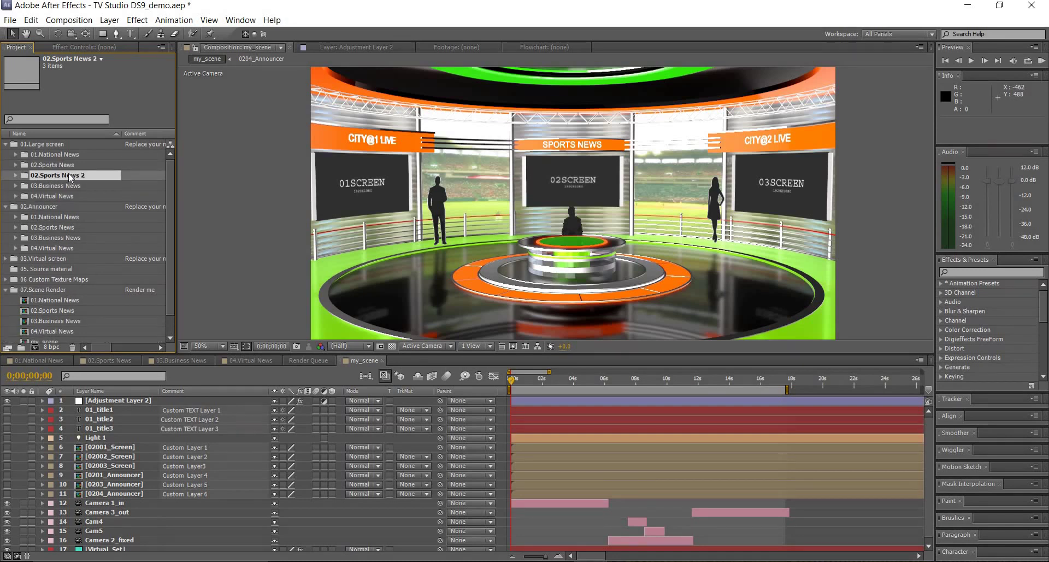
right_click(71, 175)
click(103, 296)
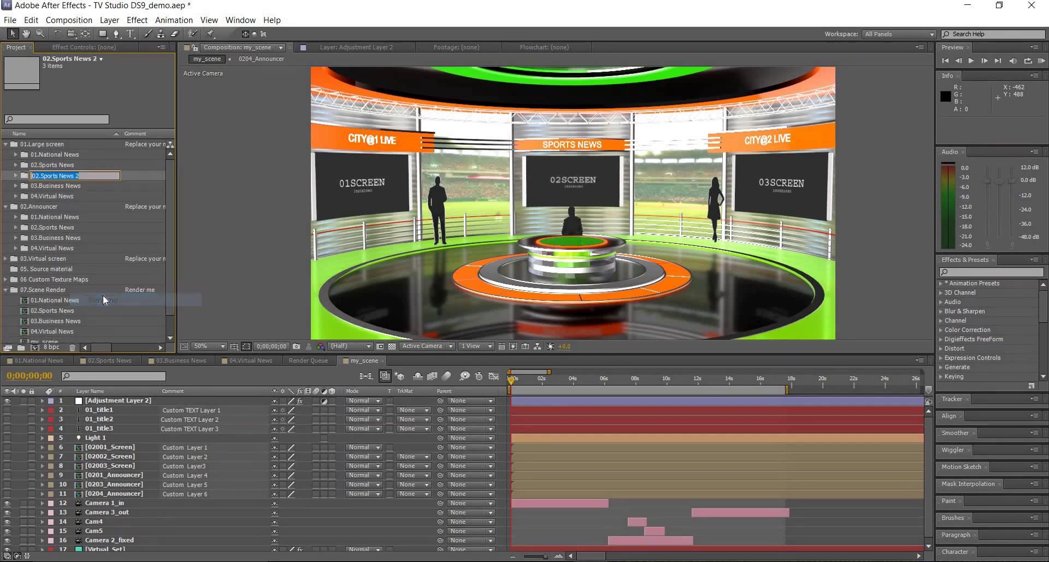
text(my_scene)
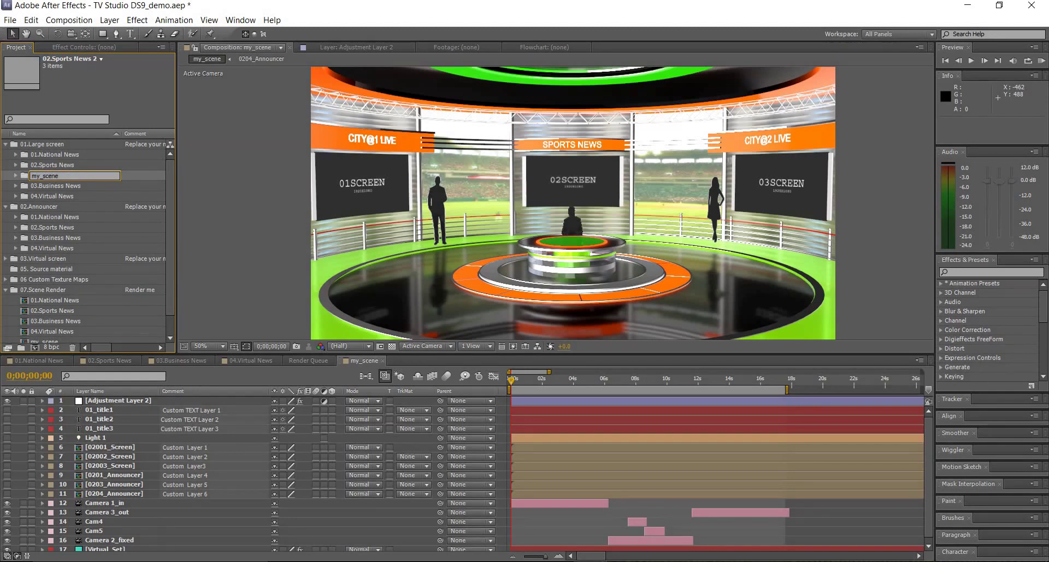
key(Return)
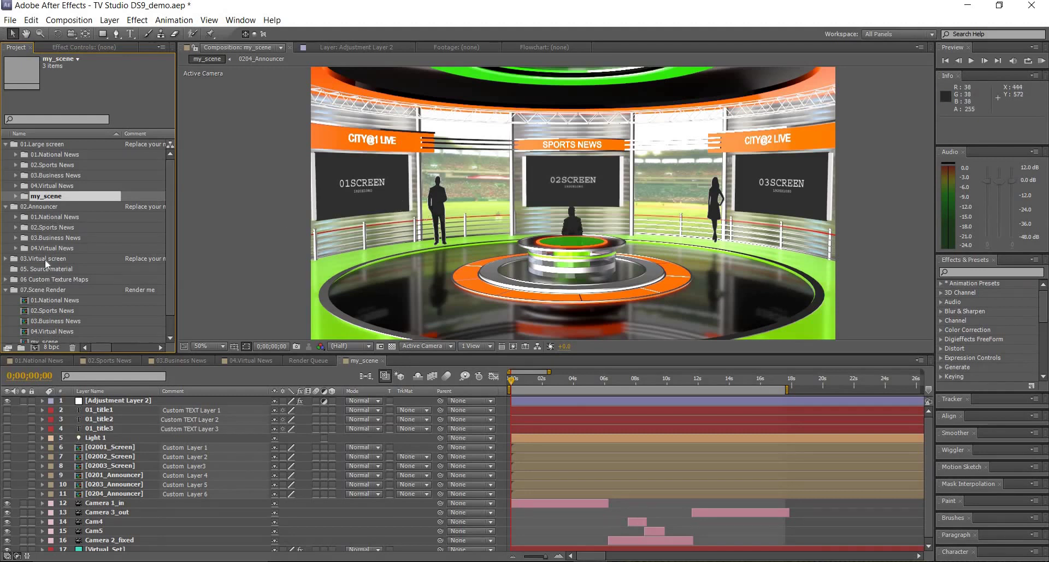
- Duplicate the 02.Sports News folder under 02.Announcer and rename the copy my_scene
click(62, 227)
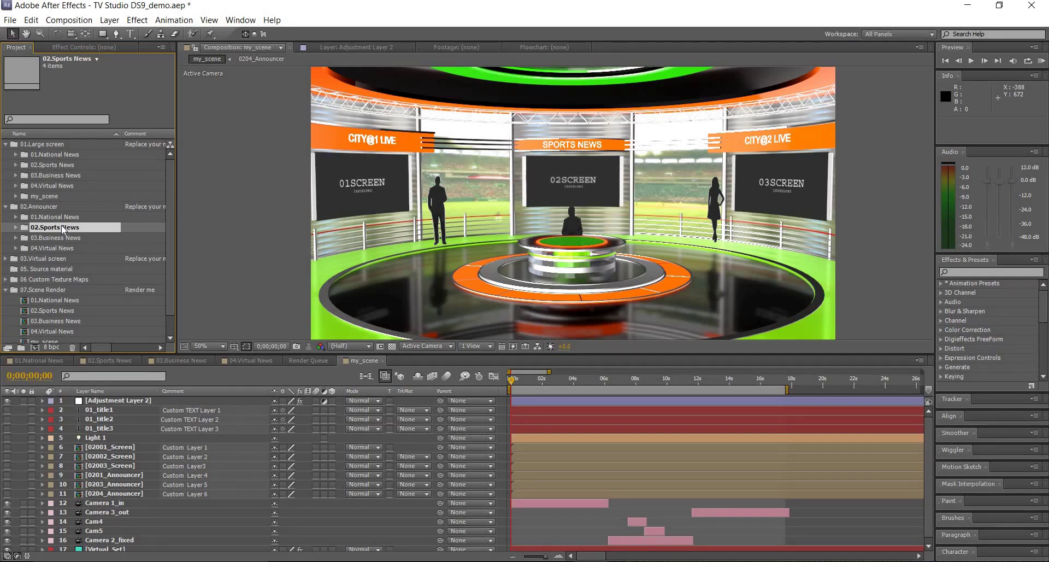
right_click(45, 227)
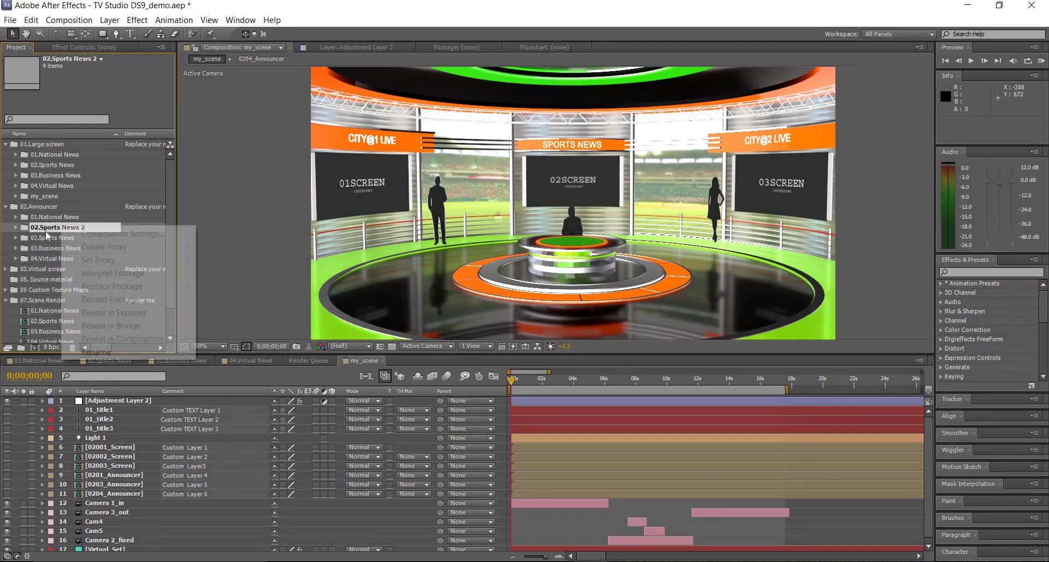
click(50, 228)
key(ctrl+d)
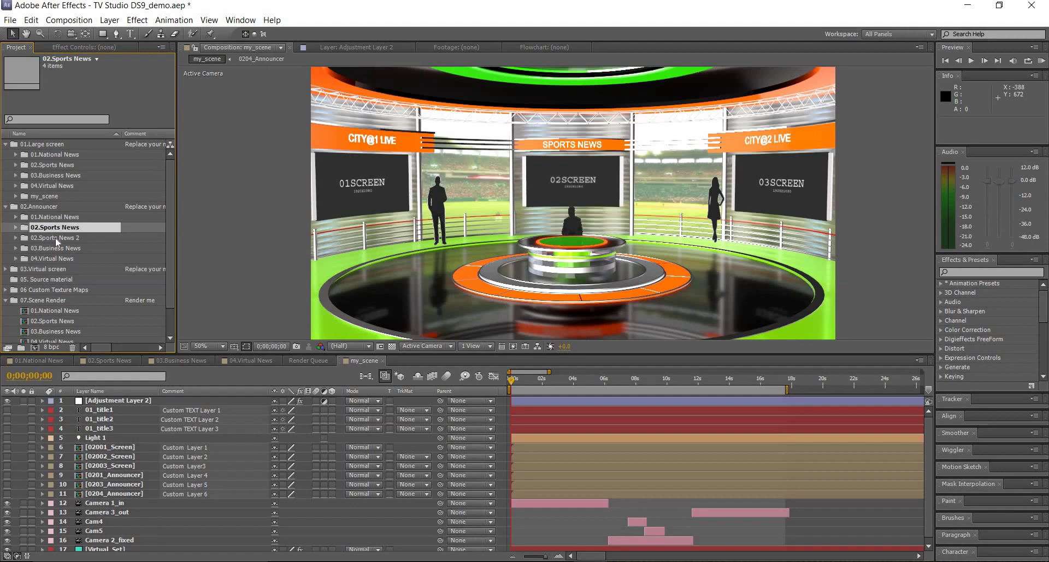
click(56, 239)
right_click(56, 239)
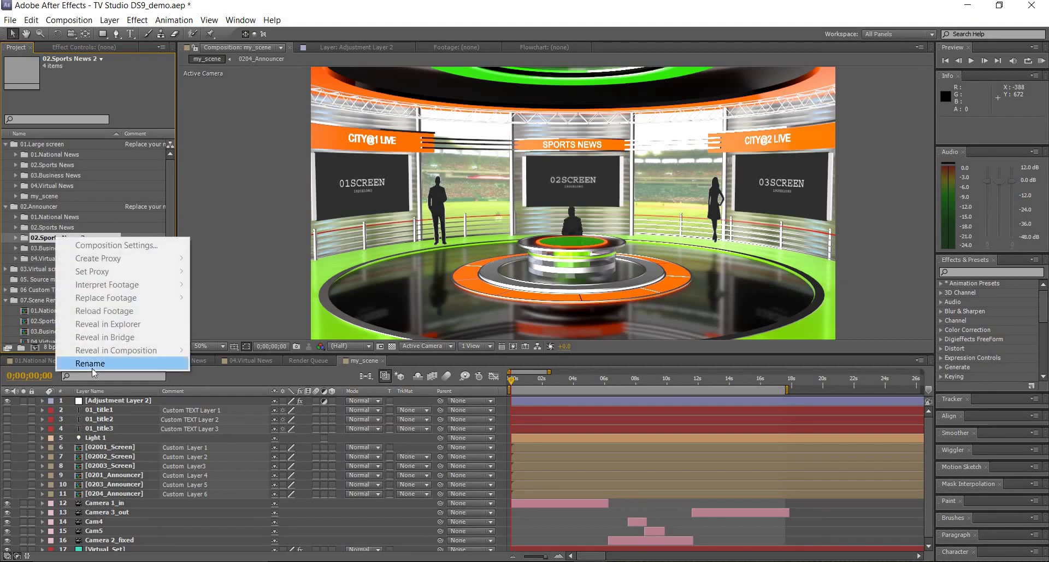
click(92, 367)
text(my_scene)
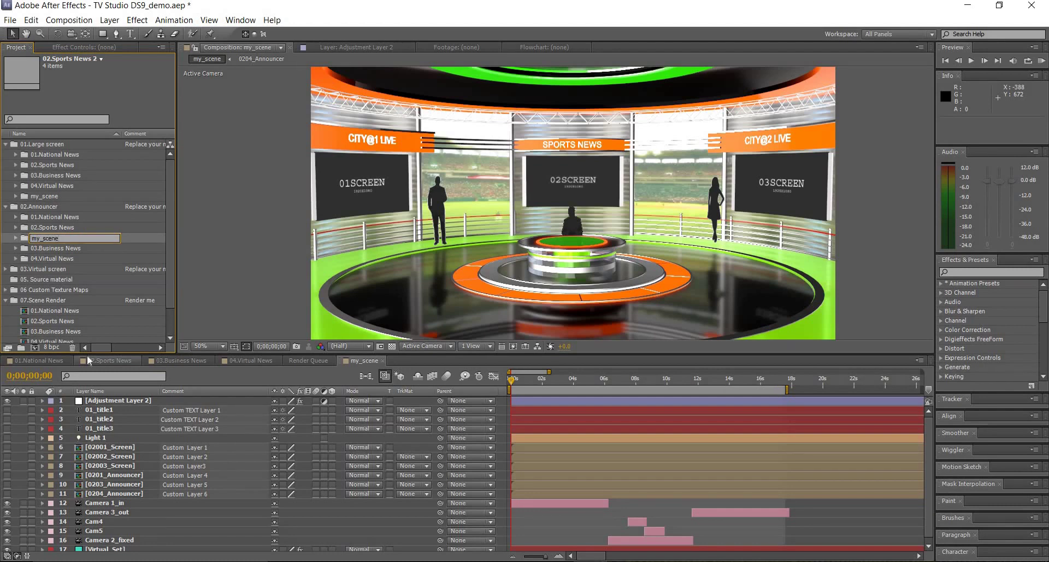
key(Return)
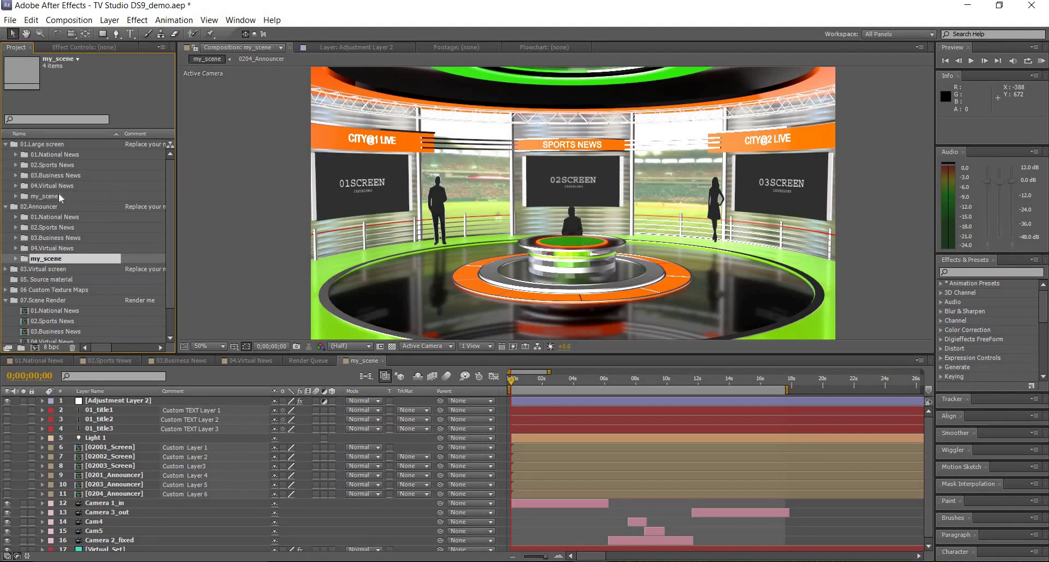
- Start replacing 02001_Screen.jpg in my_scene from a file, browsing to the 01.Large screen folder
click(16, 199)
key(Right)
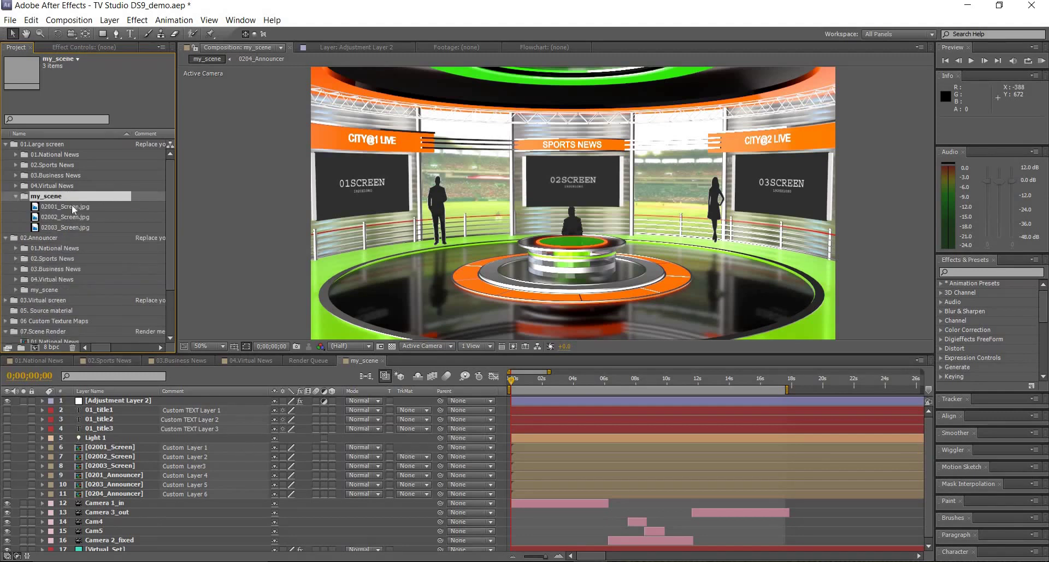
click(72, 204)
right_click(72, 204)
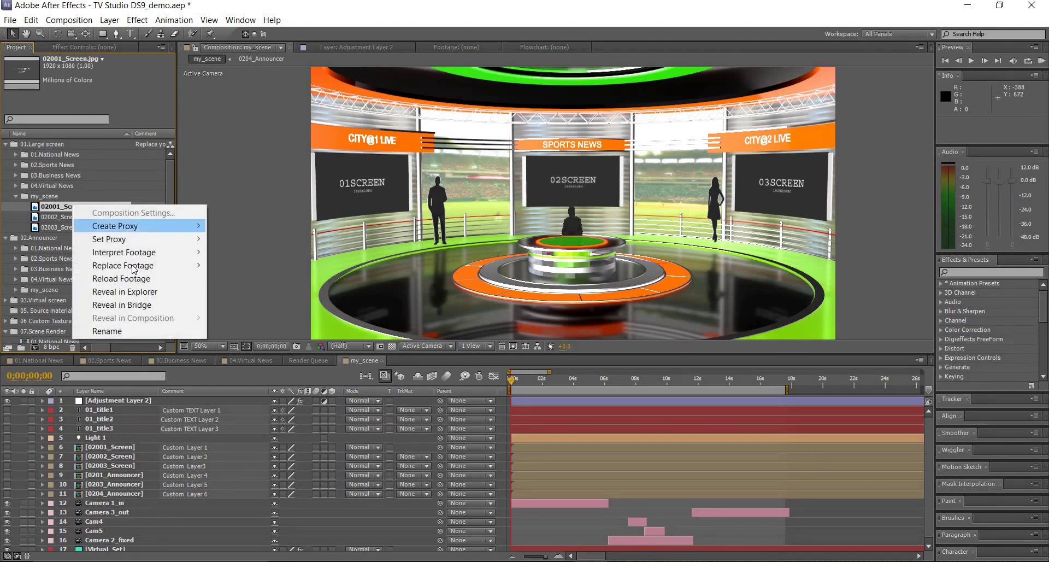
click(229, 265)
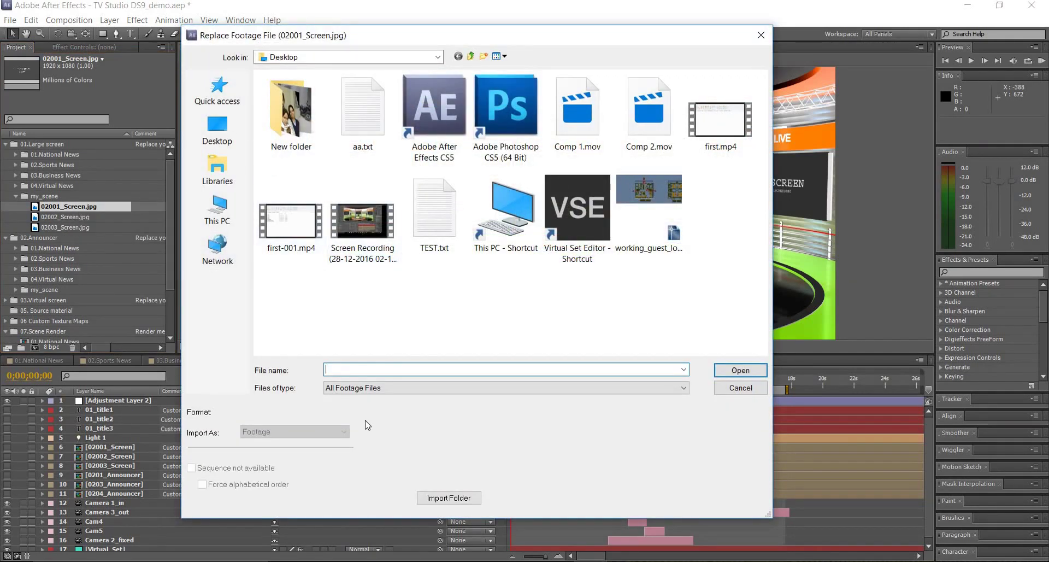
text(D:\data\virtual set\00virtualset_backup\AE\#final_set\TV Studio DS9_1\(Footage)\01.Large screen)
key(Return)
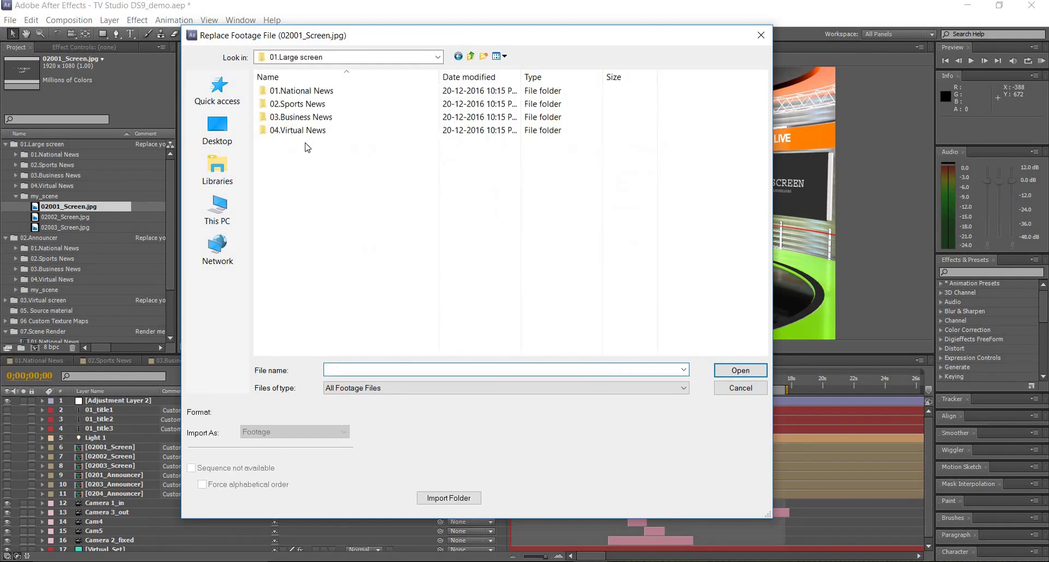
- Copy and paste the 02.Sports News folder on disk and rename the copy myscene
click(303, 108)
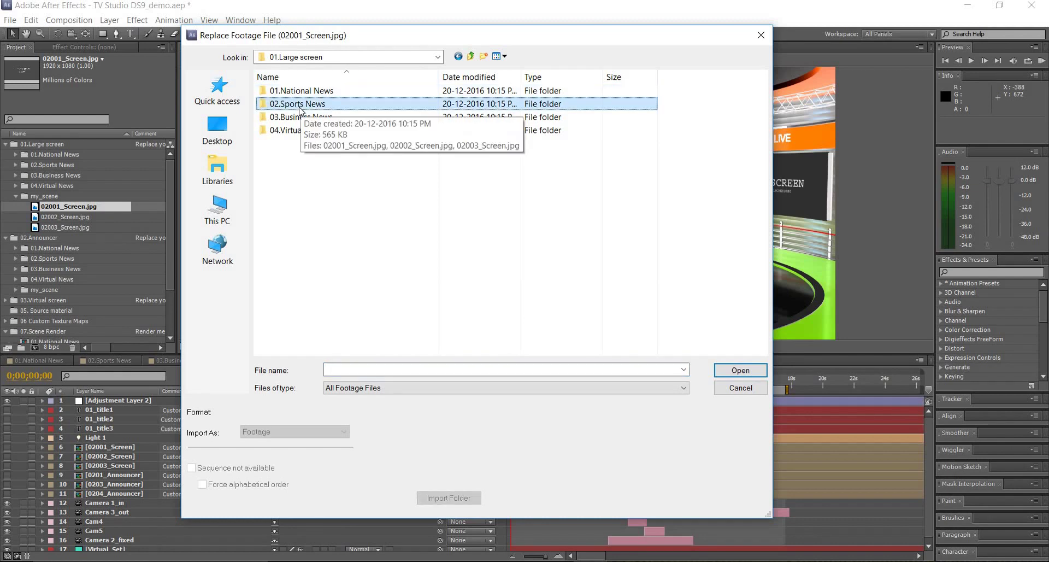
right_click(300, 107)
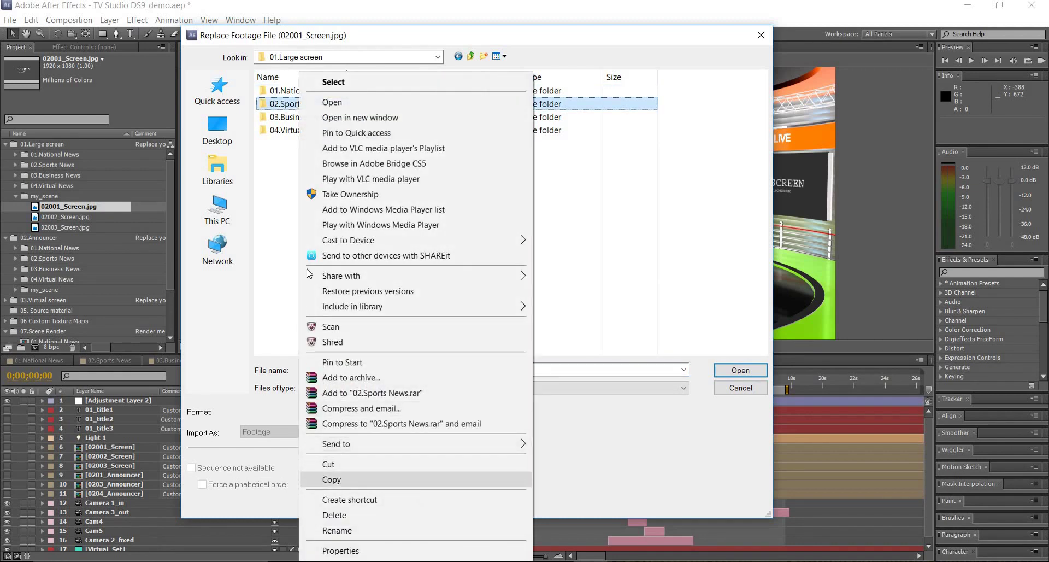
key(Escape)
right_click(317, 188)
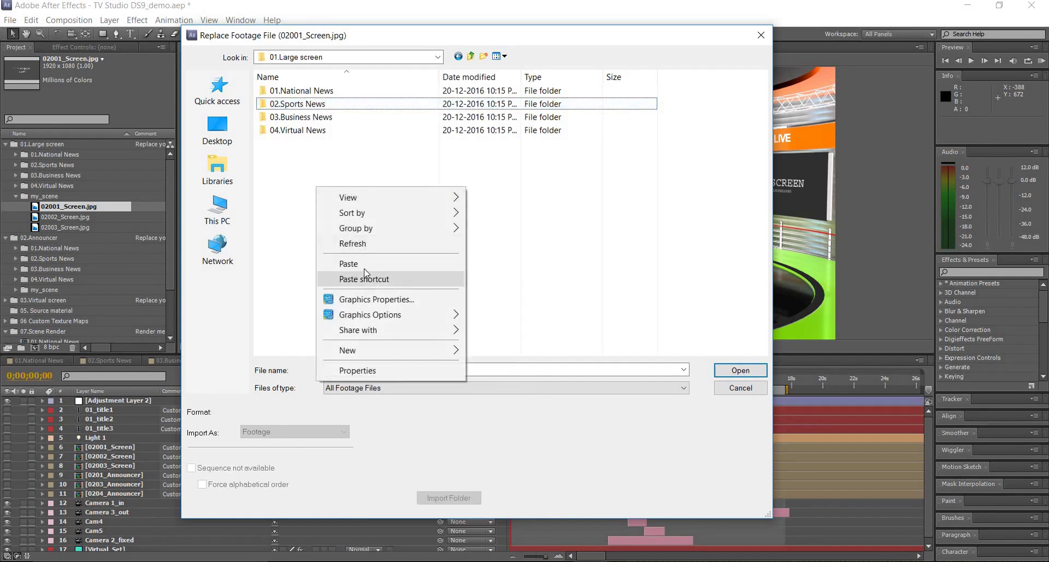
click(363, 266)
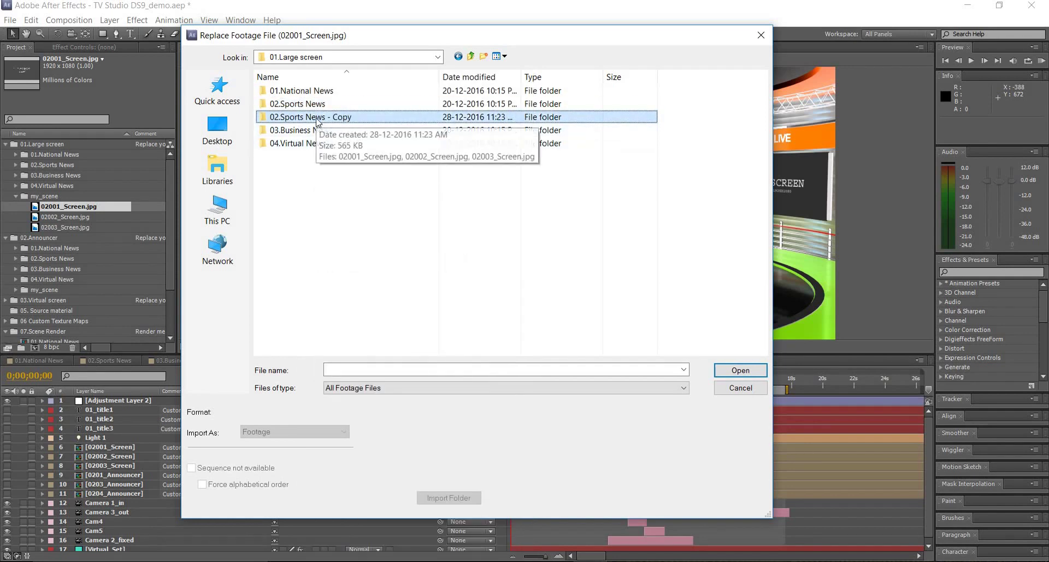
right_click(317, 121)
click(371, 530)
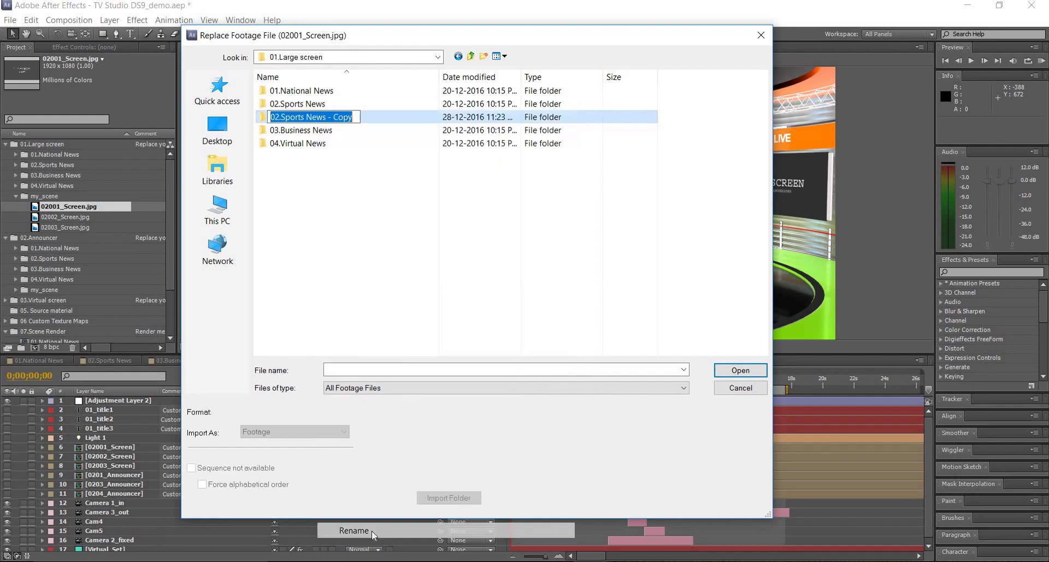
text(myscene)
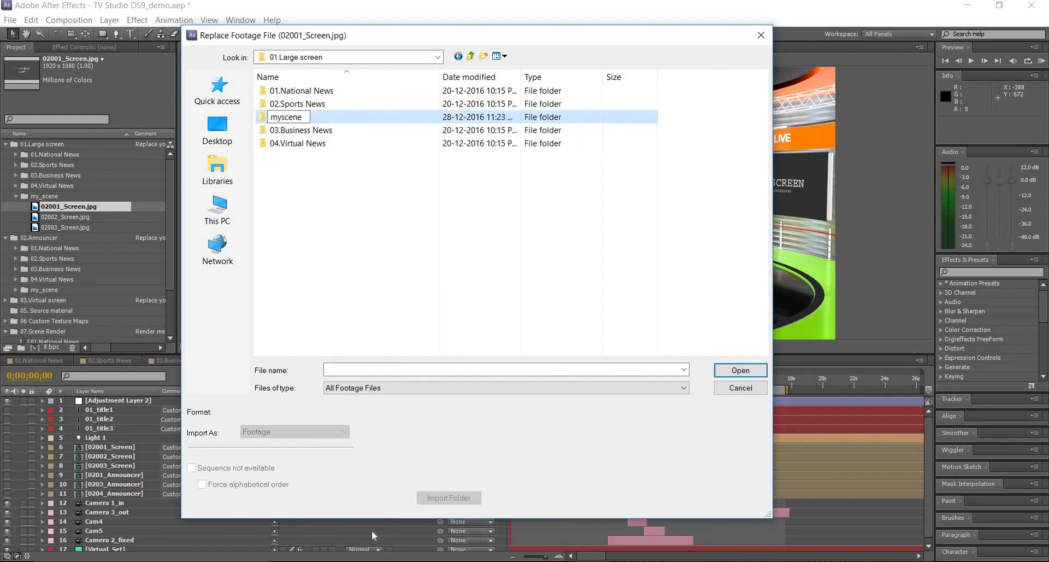
key(Return)
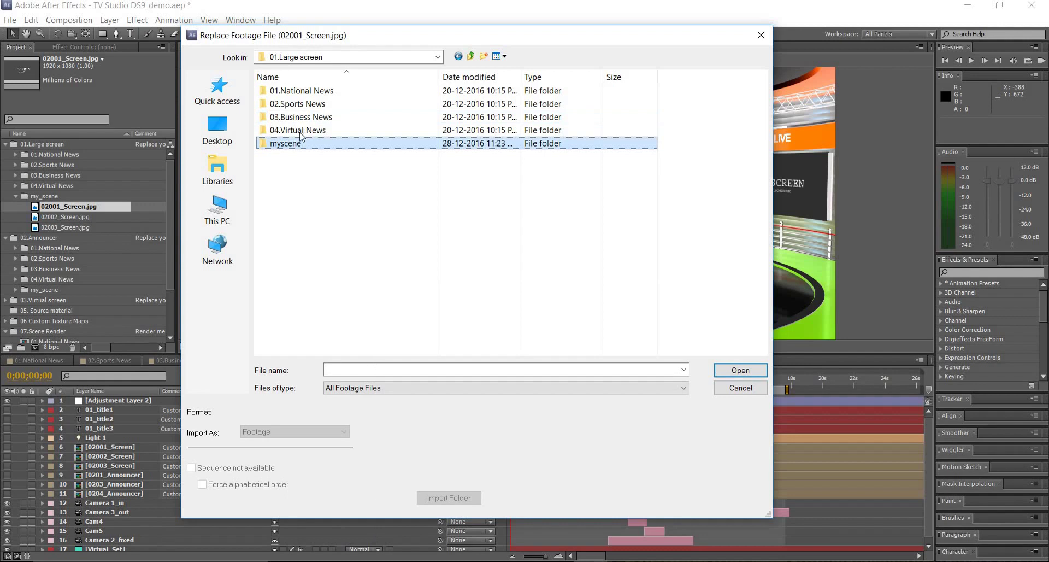
- Open myscene and rename 02001_Screen.jpg to ms1_Screen.jpg
double_click(295, 143)
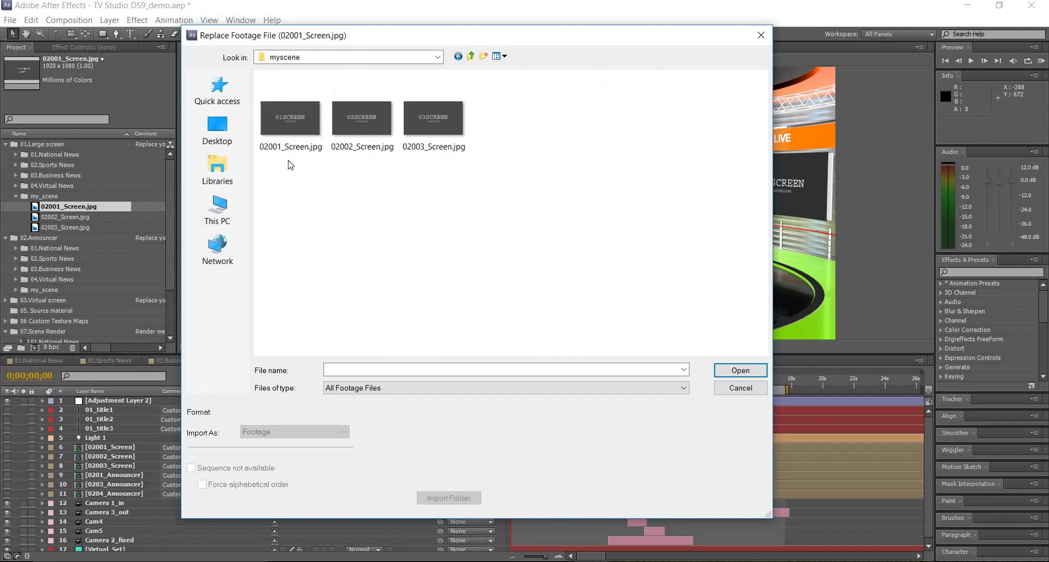
click(278, 129)
right_click(278, 130)
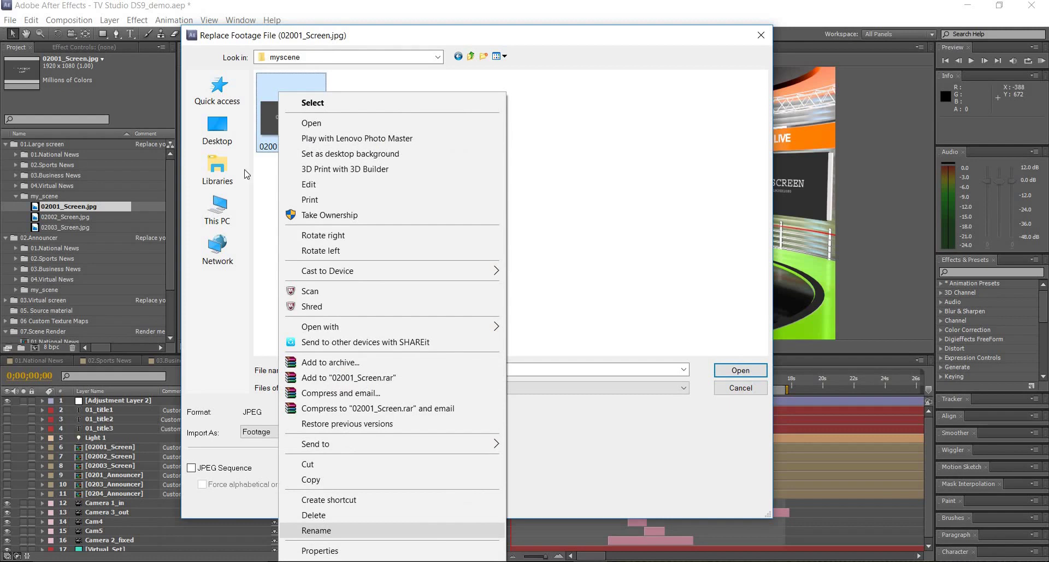
click(319, 530)
key(Home)
key(shift+Right)
key(shift+Right)
key(shift+Right)
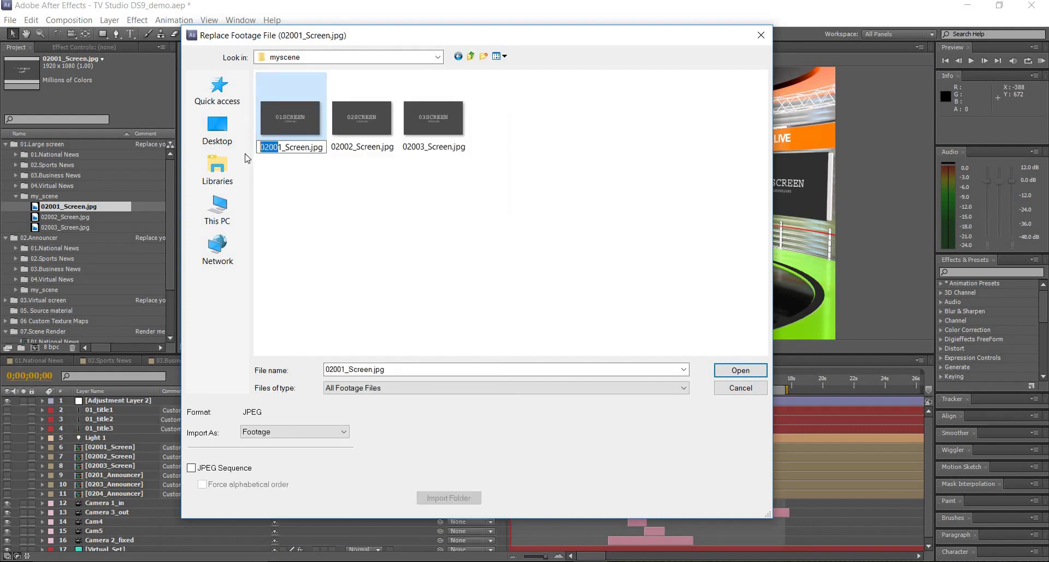
text(ms)
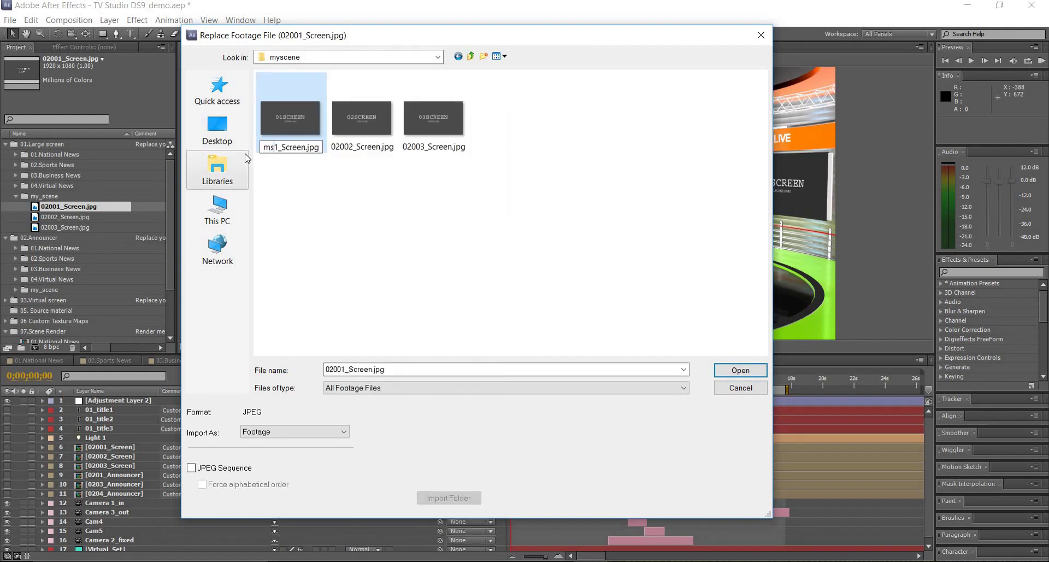
key(Return)
- Rename 02002_Screen.jpg to ms2_Screen.jpg
click(346, 128)
right_click(347, 128)
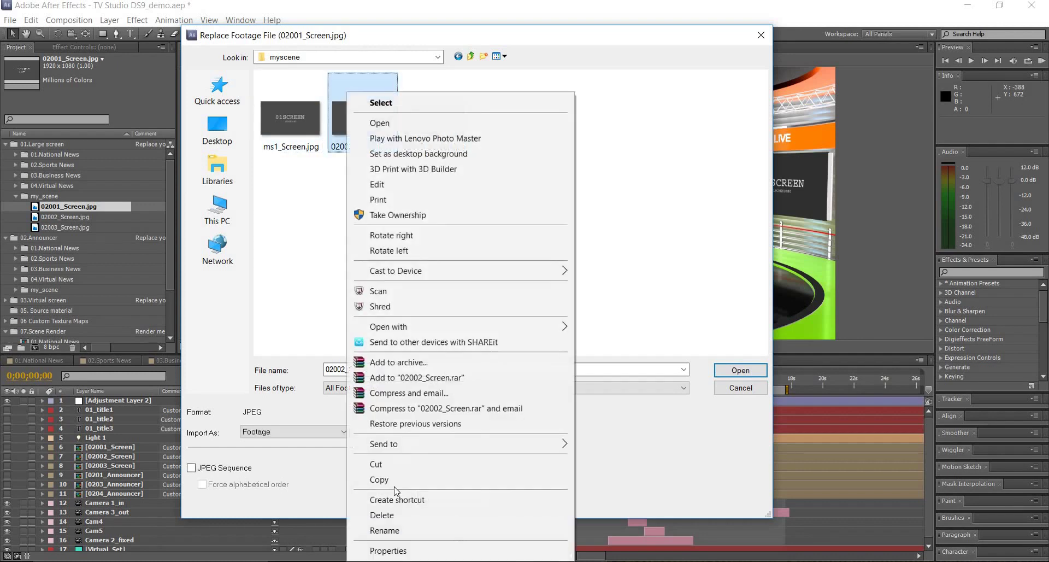
key(Return)
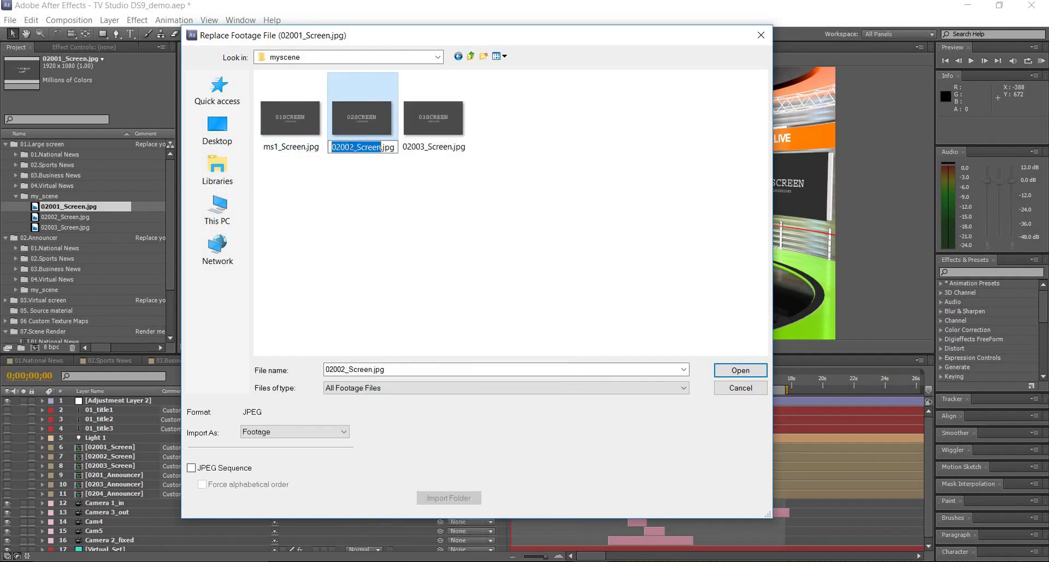
key(Home)
key(shift+Right)
key(shift+Right)
key(shift+Right)
text(ms)
key(Return)
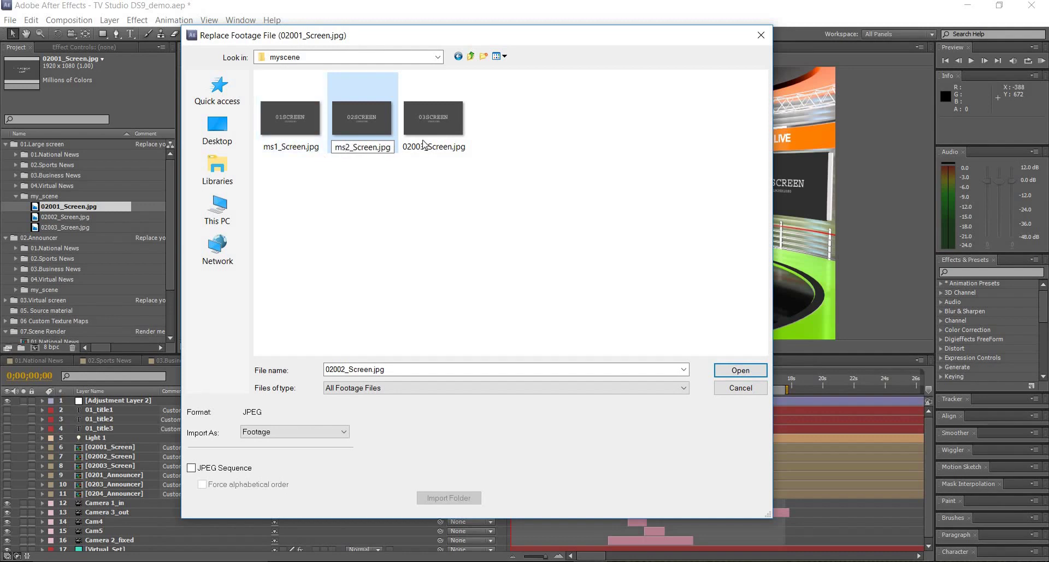
- Rename 02003_Screen.jpg to ms3_Screen.jpg
click(424, 143)
right_click(426, 92)
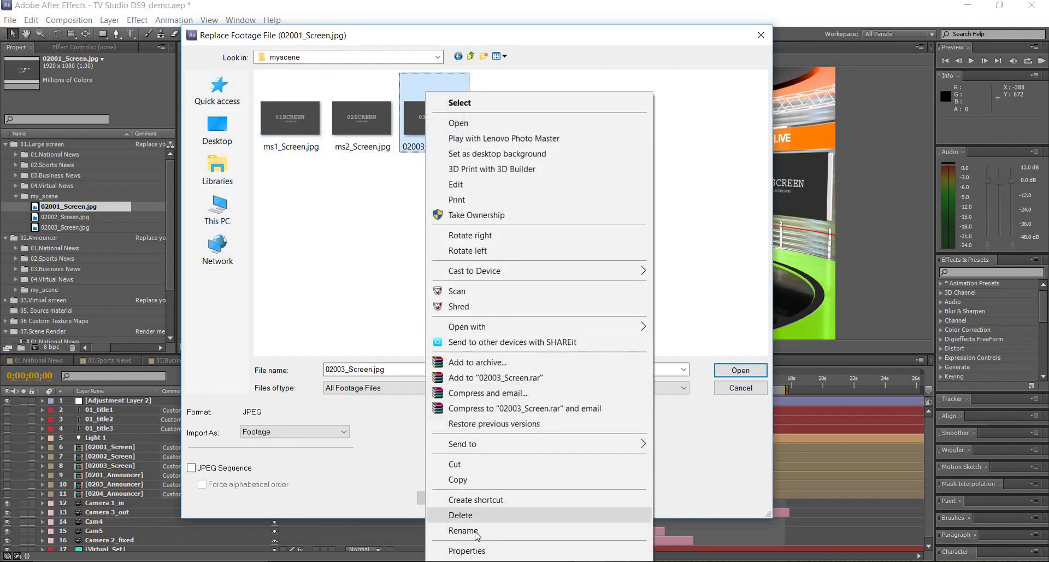
click(464, 530)
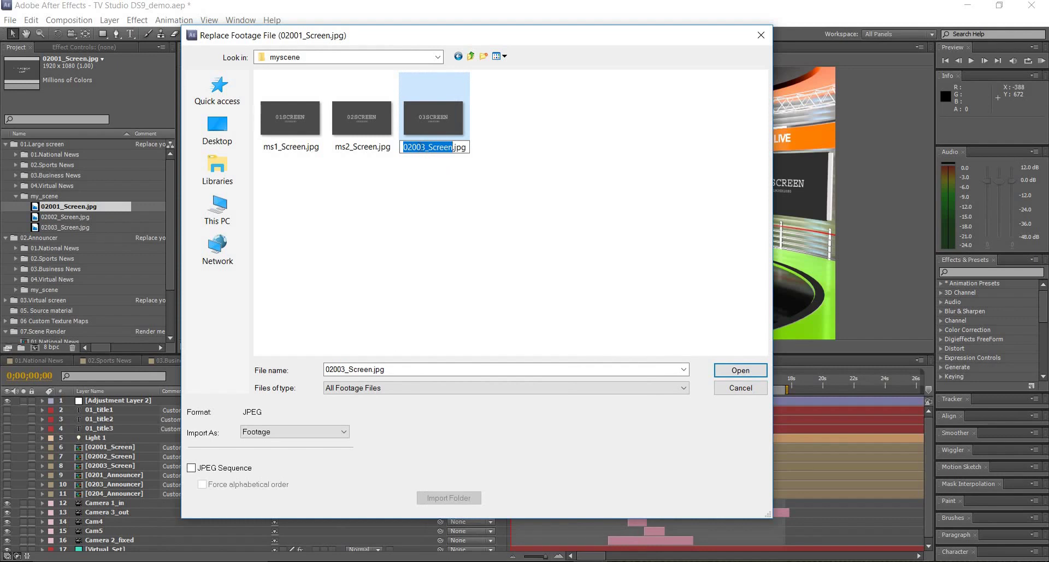
key(Home)
key(shift+Right)
key(shift+Right)
key(shift+Right)
text(ms)
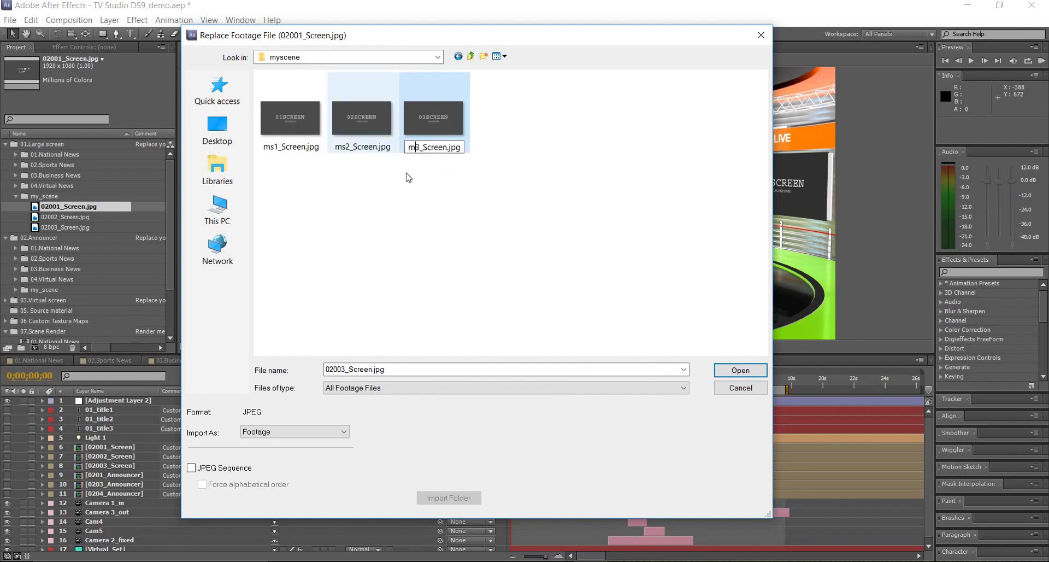
click(311, 159)
- Replace 02001 footage with ms1_Screen.jpg and 02002 footage with ms2_Screen.jpg
double_click(296, 134)
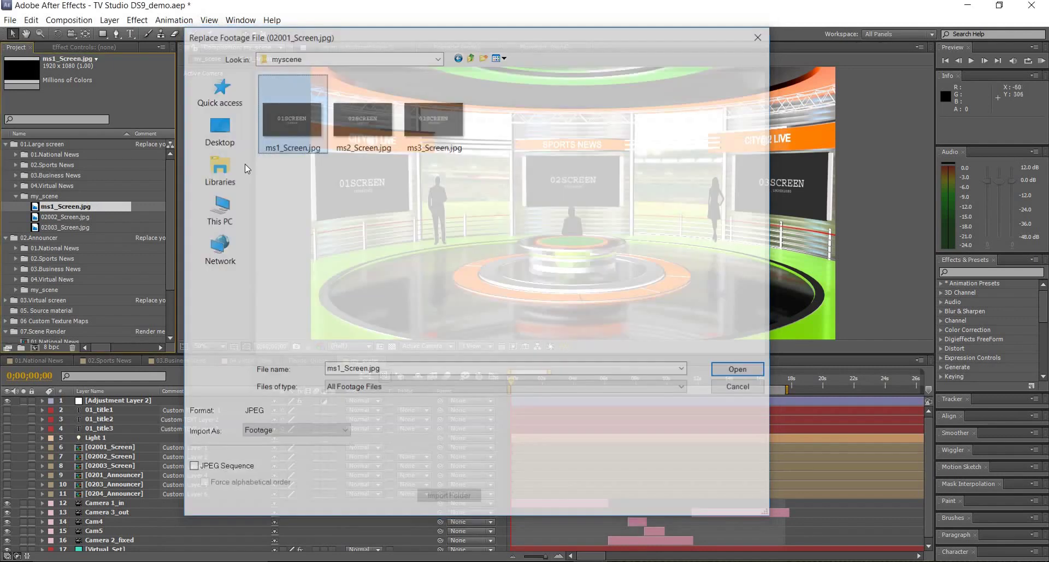
right_click(73, 218)
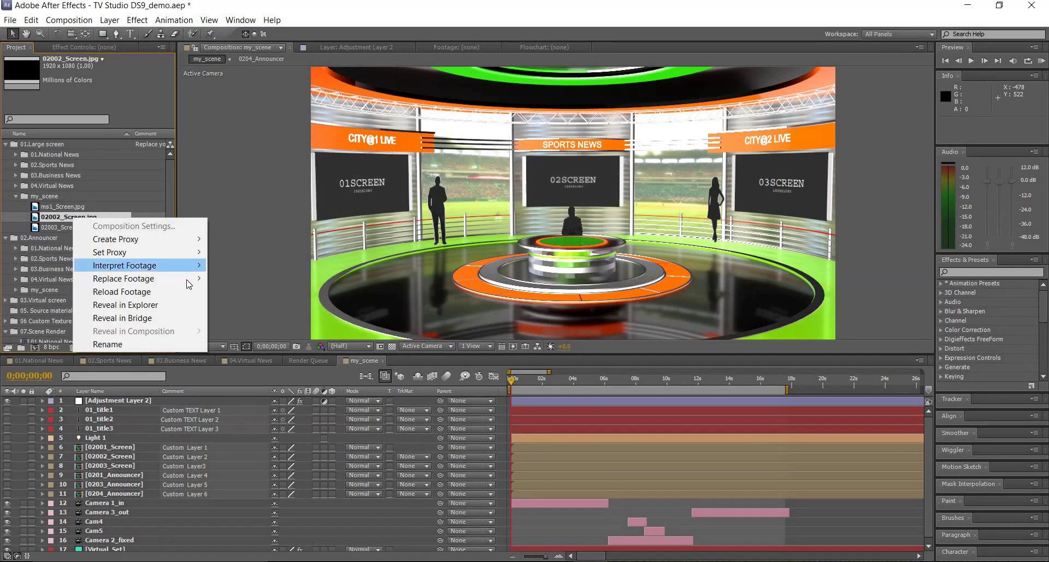
click(222, 281)
double_click(362, 112)
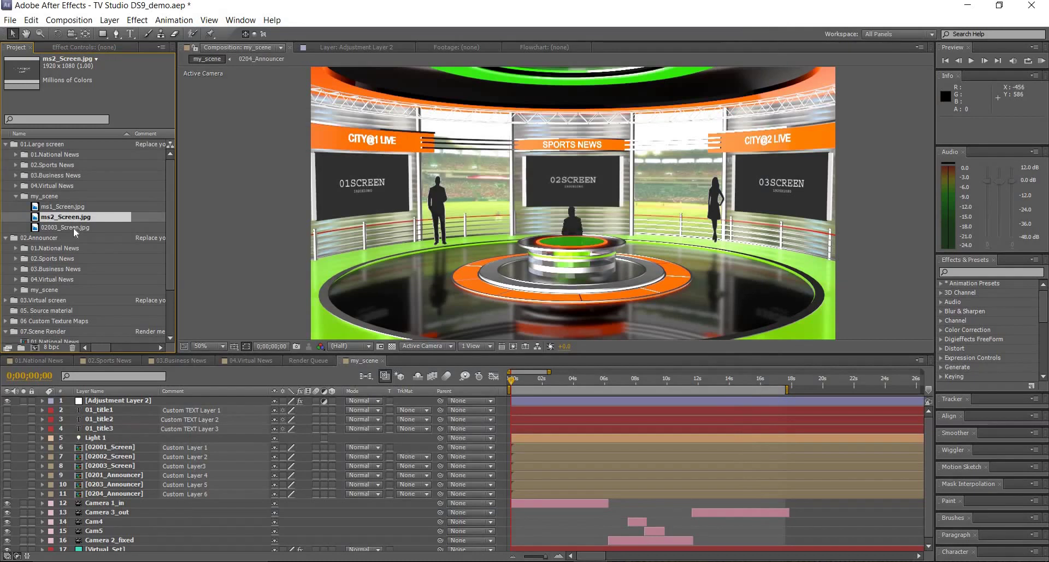
- Replace 02003 footage with ms3_Screen.jpg, then select 0201_Announcer.jpg in the announcer my_scene folder
right_click(73, 227)
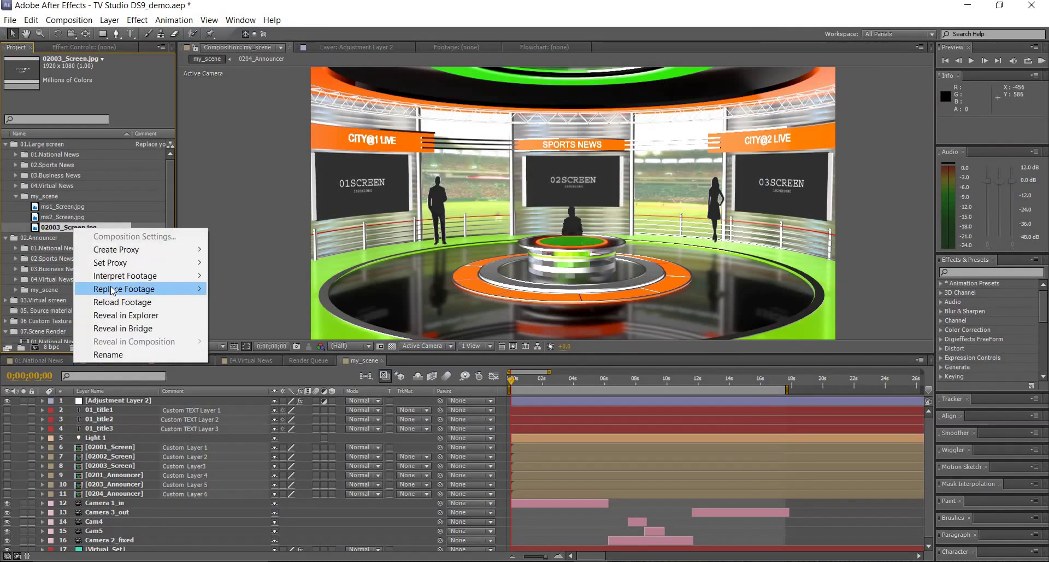
mouse_move(115, 290)
click(232, 288)
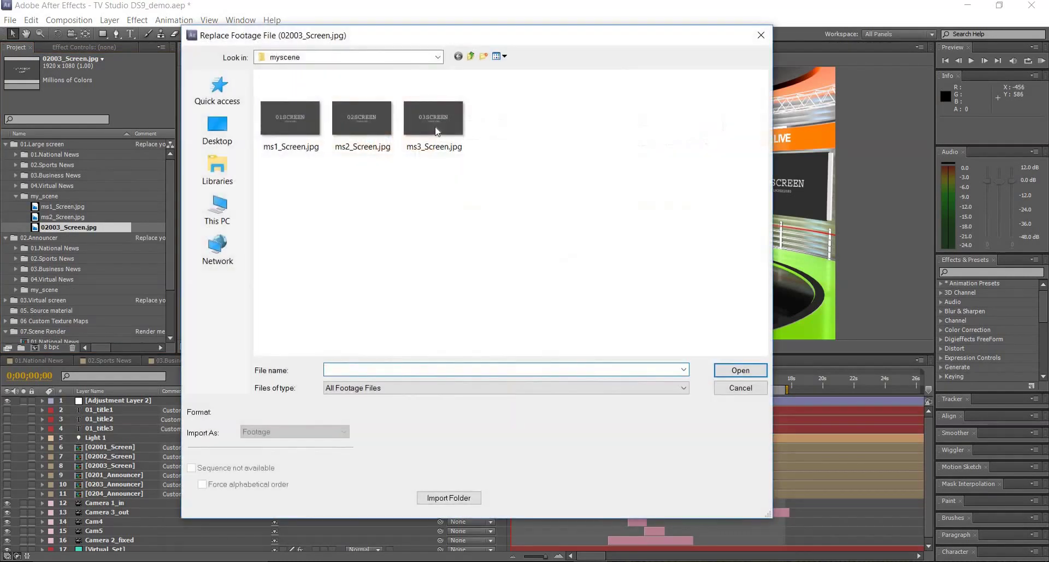
double_click(435, 113)
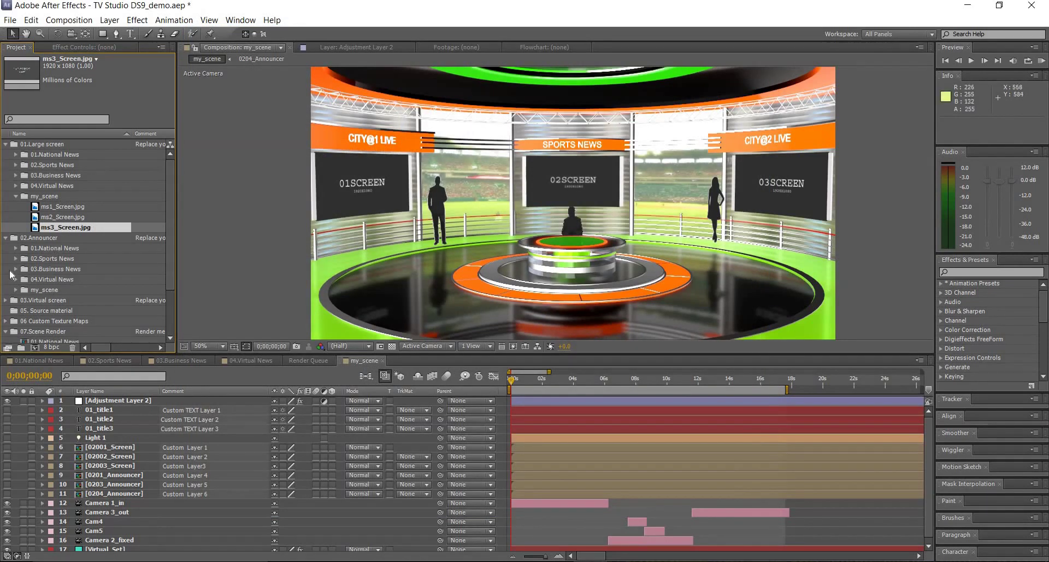
click(15, 289)
click(47, 301)
- Start replacing 0201_Announcer.jpg from a file and browse into the 02.Announcer folder
right_click(47, 302)
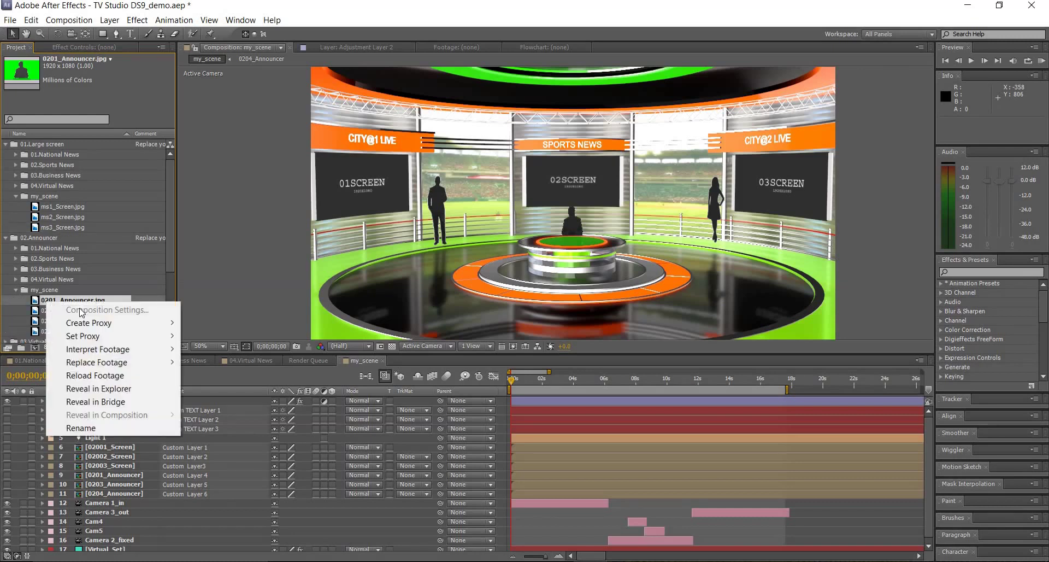
mouse_move(112, 351)
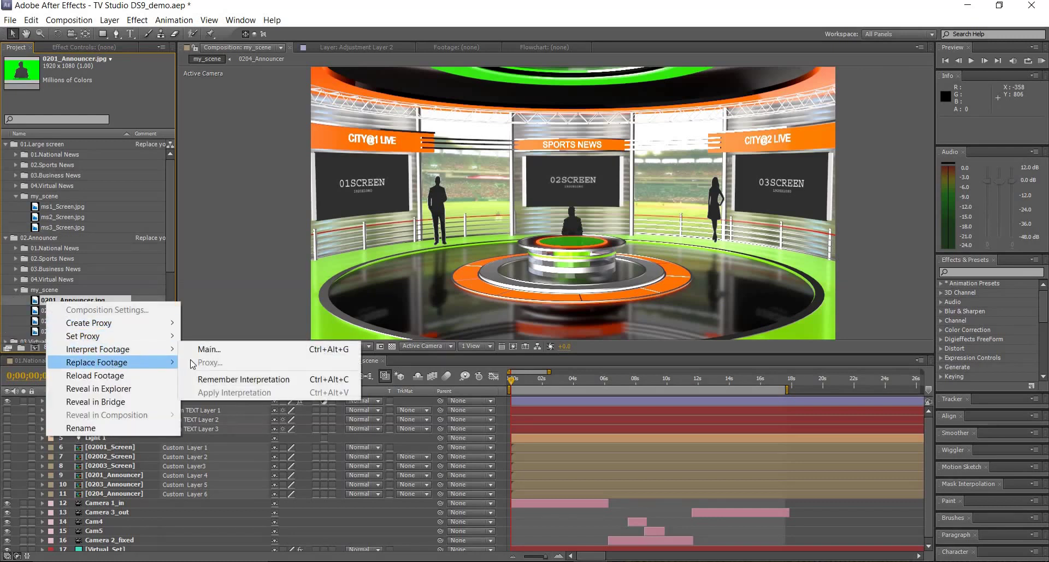
click(215, 359)
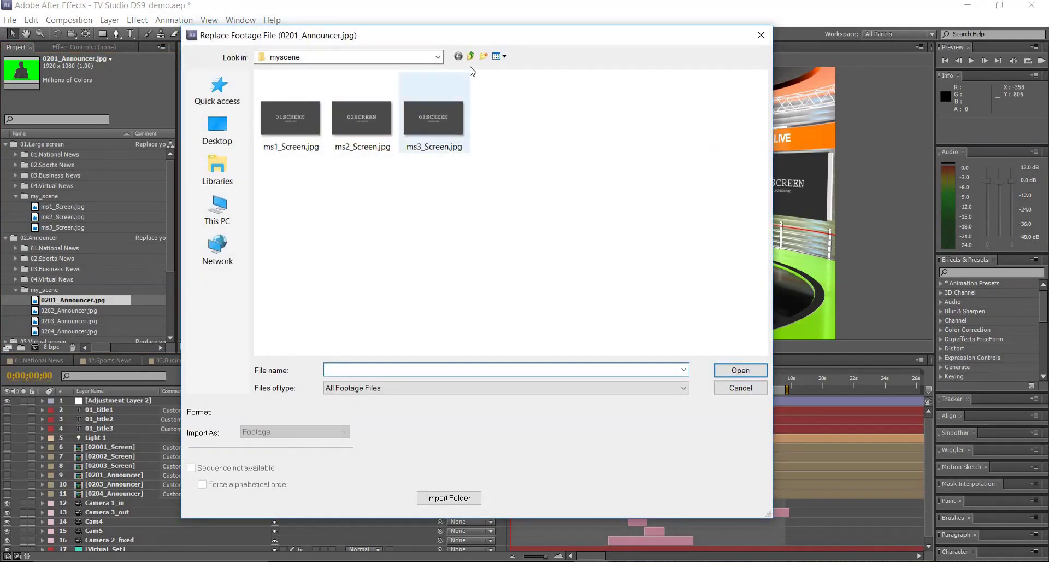
click(471, 56)
click(470, 57)
double_click(304, 107)
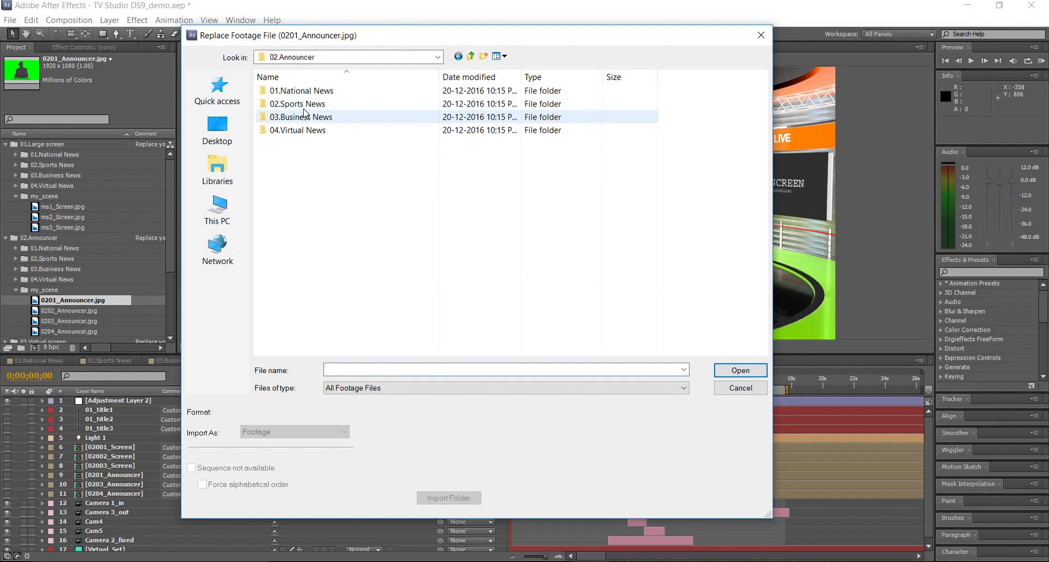
- Copy and paste the 02.Sports News folder there and rename the copy myscene
right_click(304, 104)
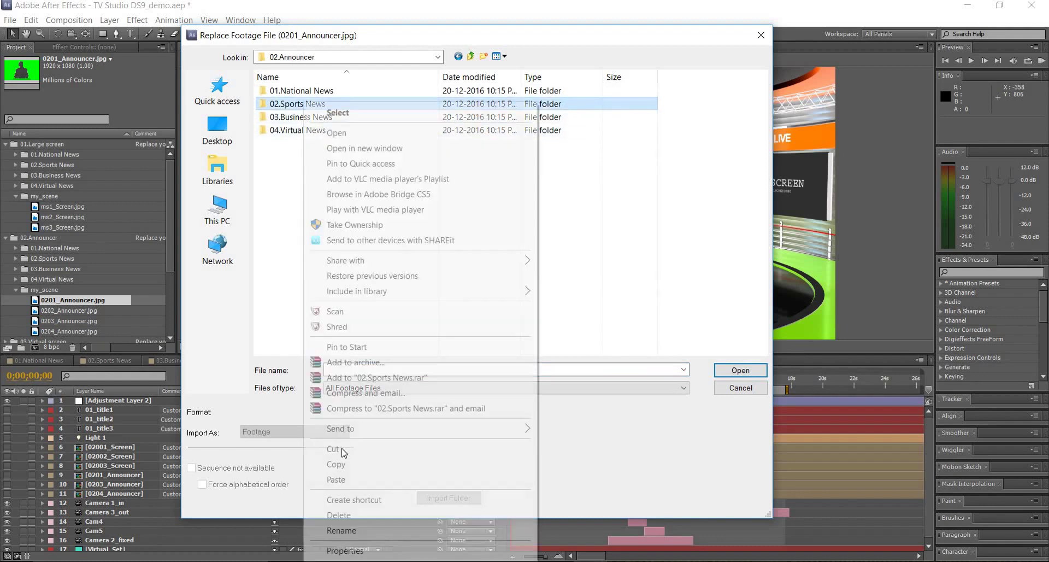
key(Escape)
right_click(308, 227)
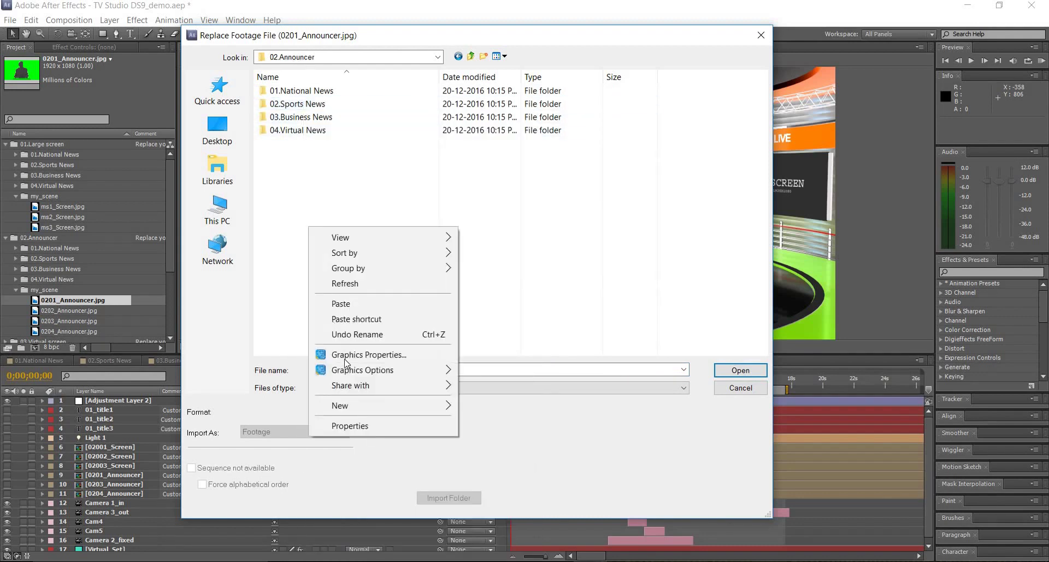
click(358, 304)
right_click(320, 118)
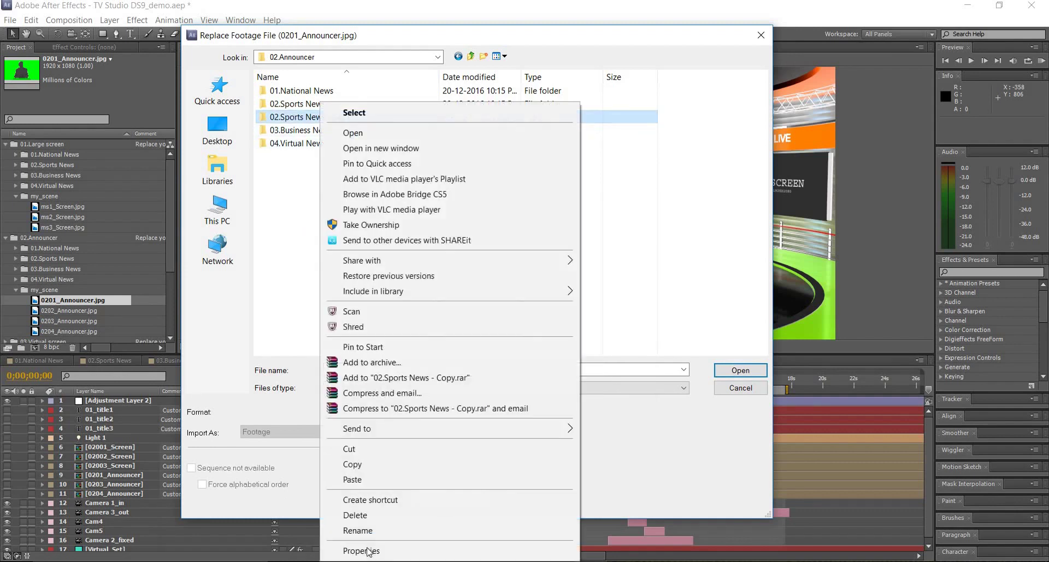
click(373, 530)
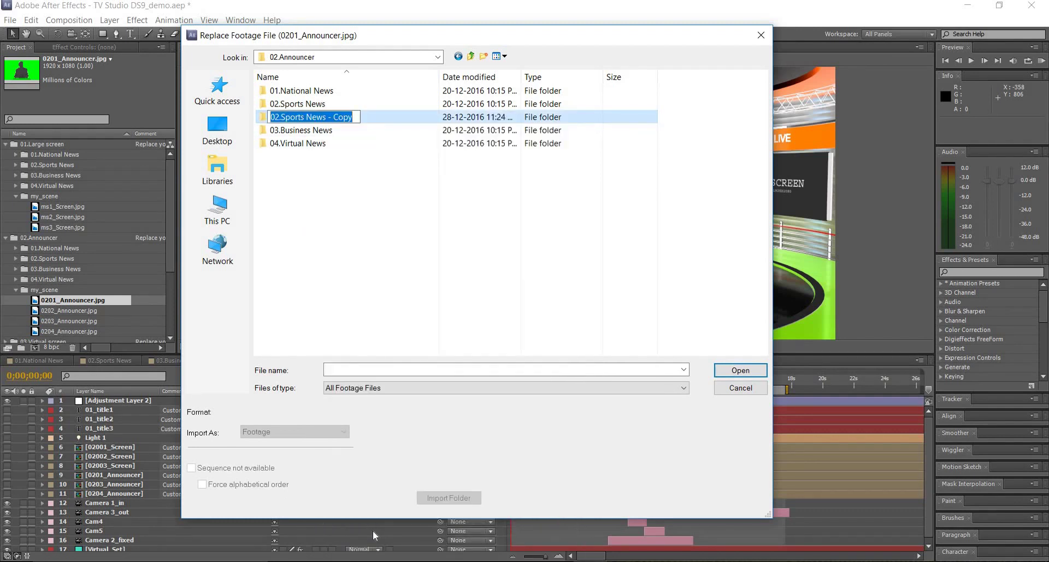
text(myscene)
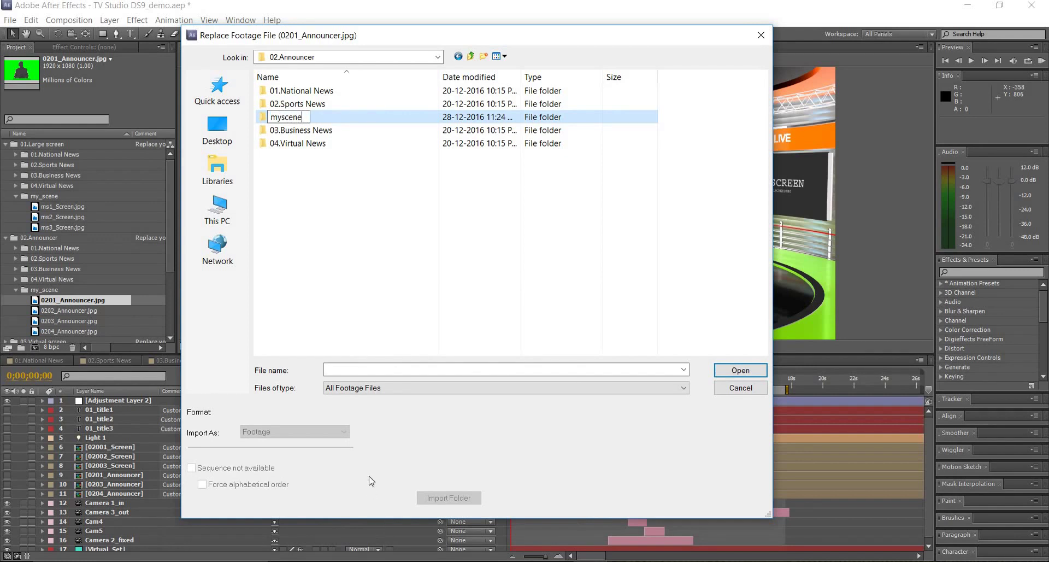
click(301, 153)
- Open the myscene folder and rename 0201_Announcer.jpg to ms1_Announcer.jpg
double_click(301, 143)
click(290, 124)
right_click(290, 123)
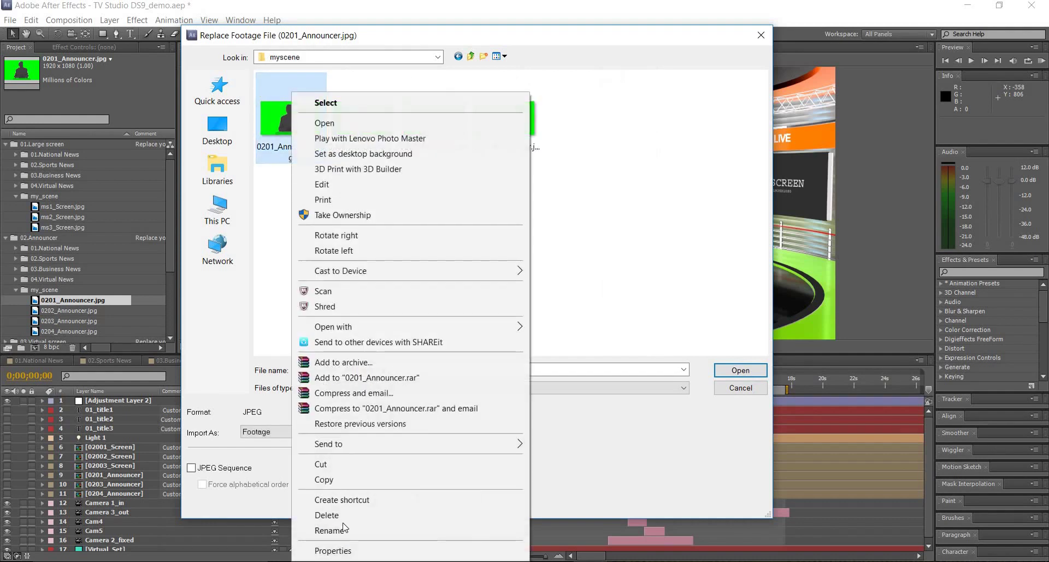
click(349, 530)
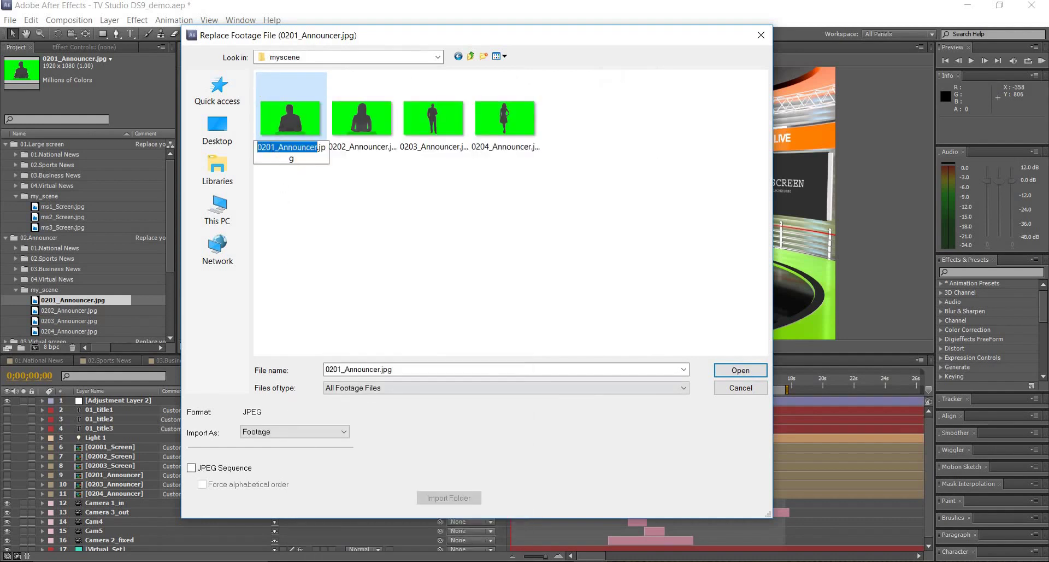
drag(271, 147, 254, 153)
text(ms)
key(Return)
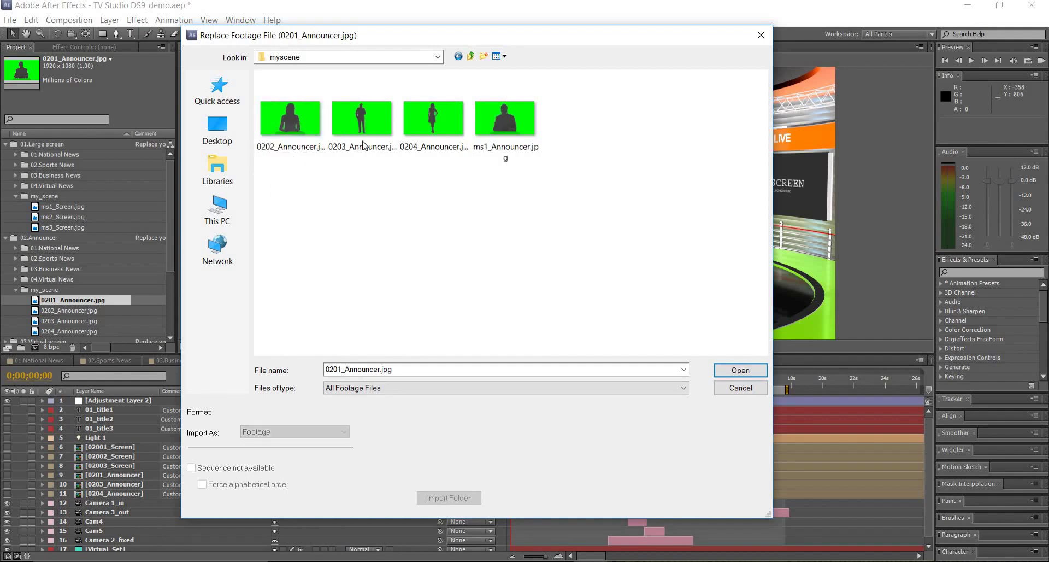
- Rename 0202_Announcer.jpg and 0203_Announcer.jpg to ms2_Announcer.jpg and ms3_Announcer.jpg
right_click(294, 118)
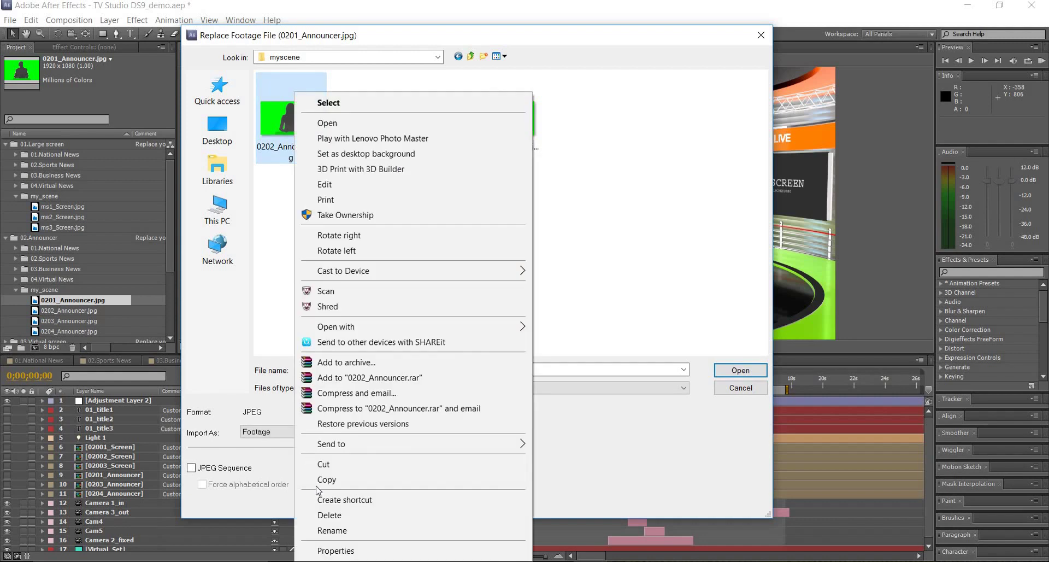
click(333, 530)
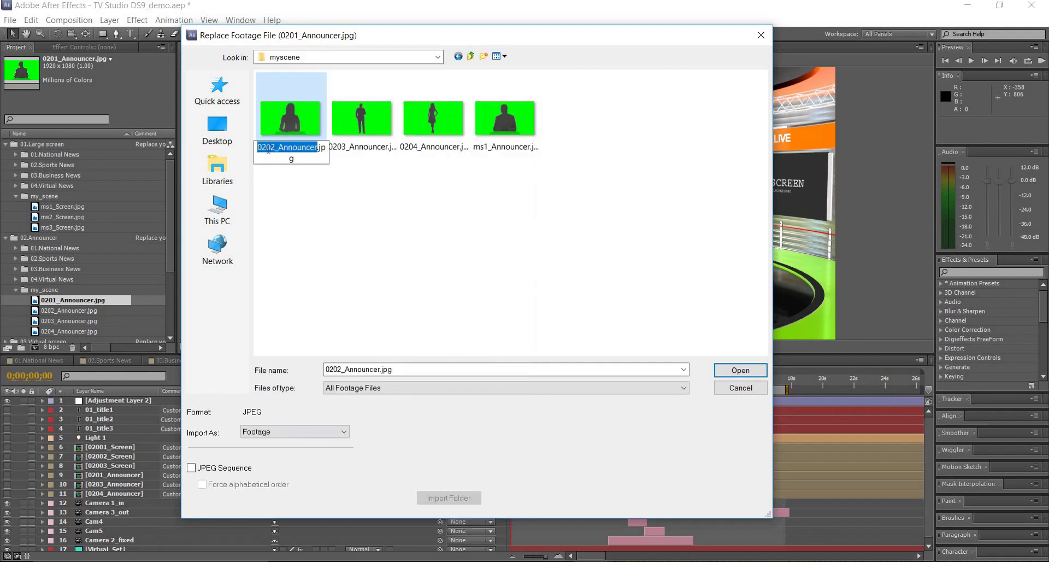
drag(255, 149, 270, 149)
text(ms)
click(279, 223)
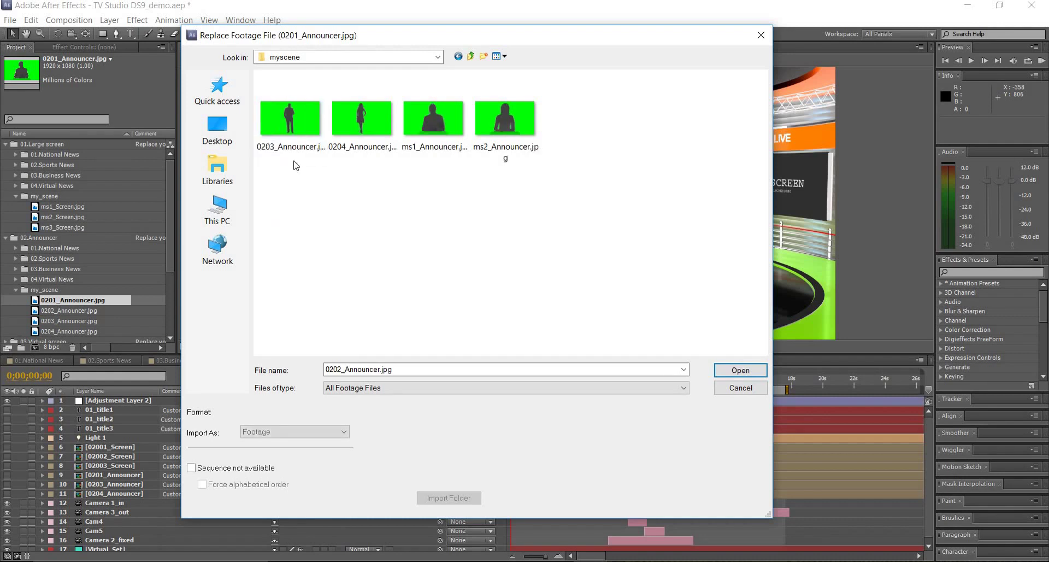
right_click(288, 91)
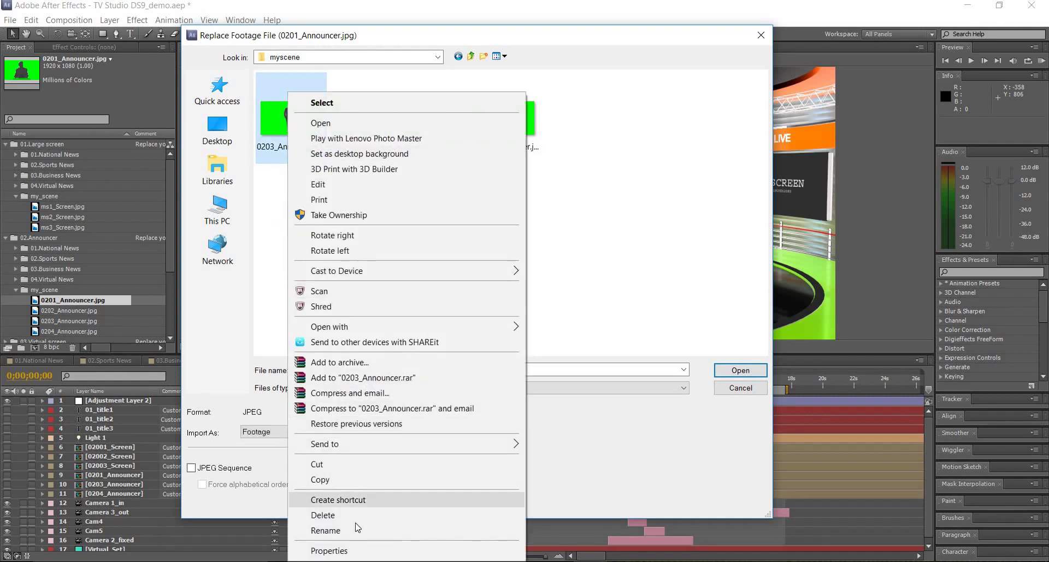
click(328, 530)
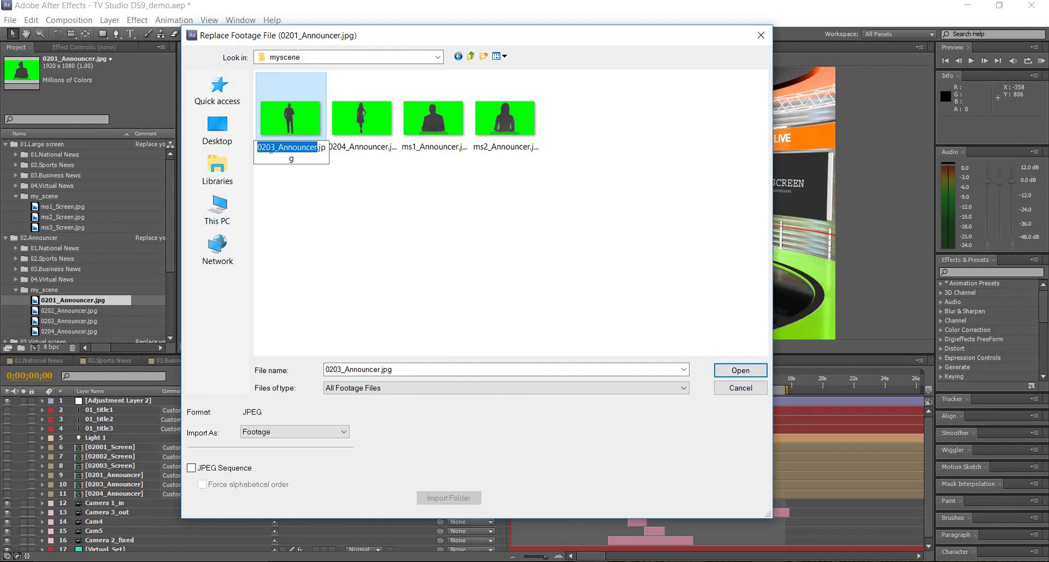
drag(257, 147, 272, 147)
text(ms)
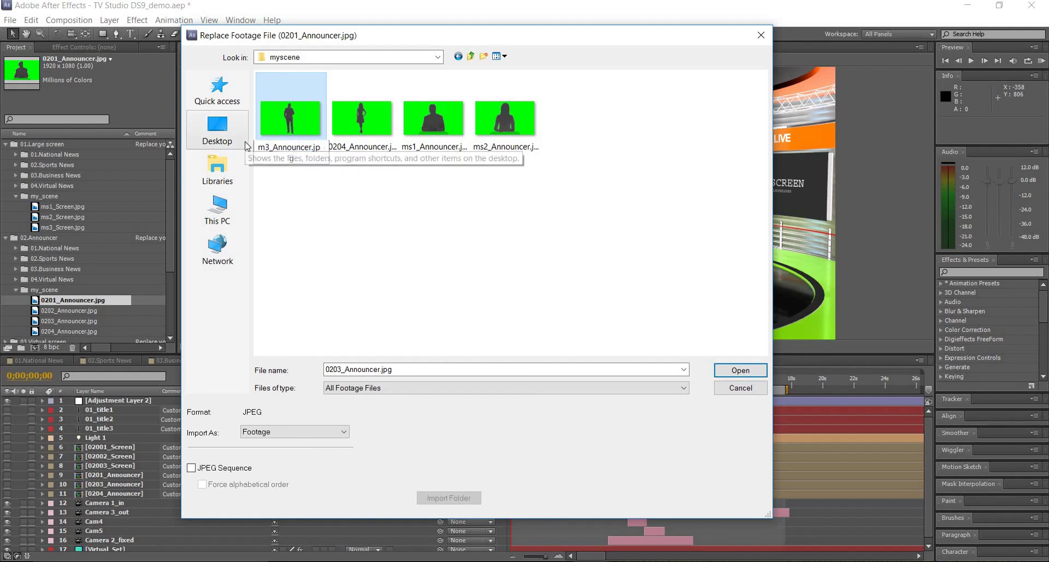
click(298, 206)
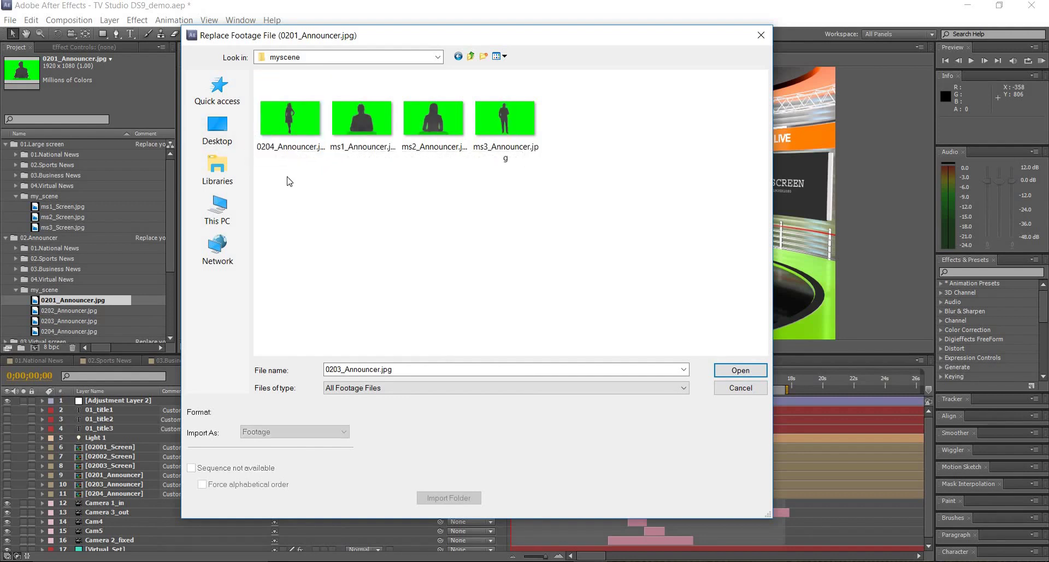
- Rename 0204_Announcer.jpg to ms4_Announcer.jpg and pick ms1_Announcer.jpg as the 0201 replacement
click(292, 148)
right_click(292, 147)
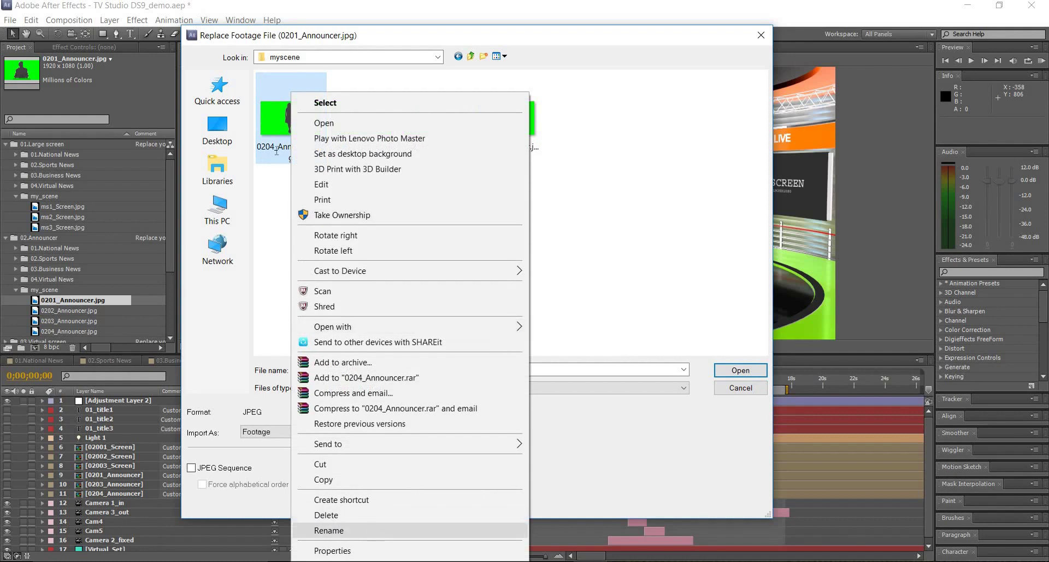
click(328, 529)
key(Home)
key(shift+Right)
key(shift+Right)
key(shift+Right)
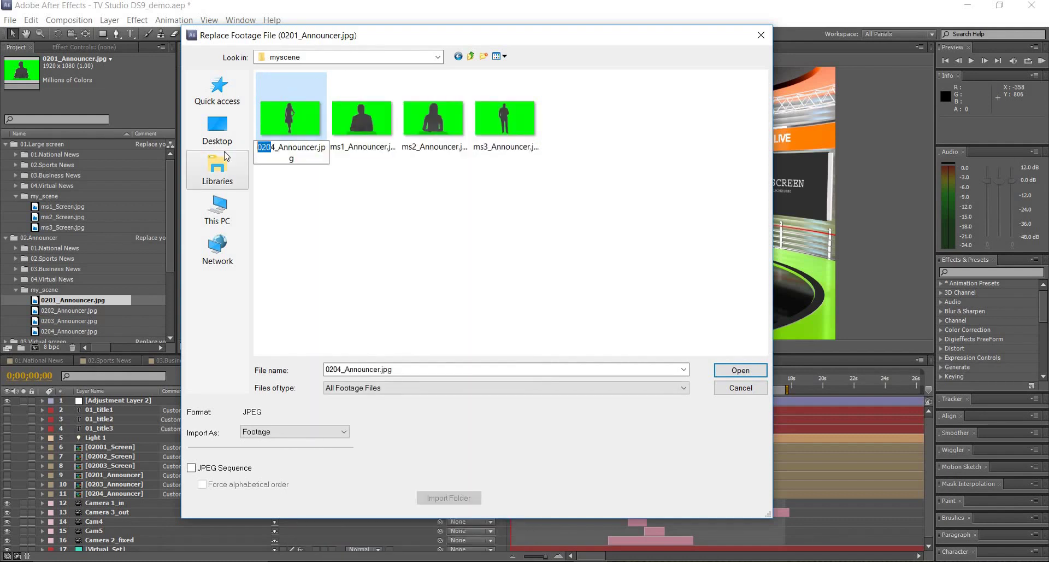
text(ms)
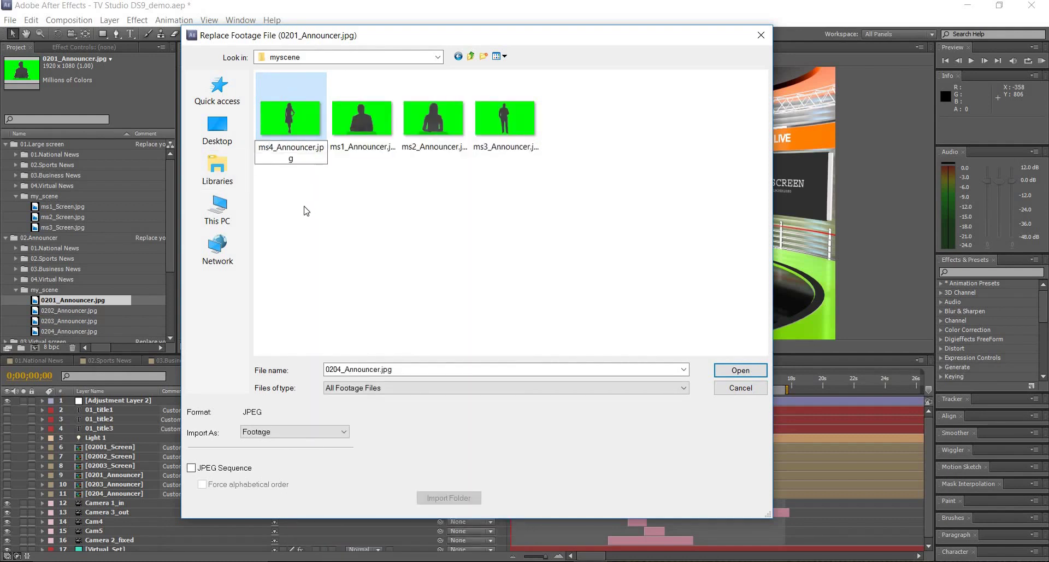
click(306, 210)
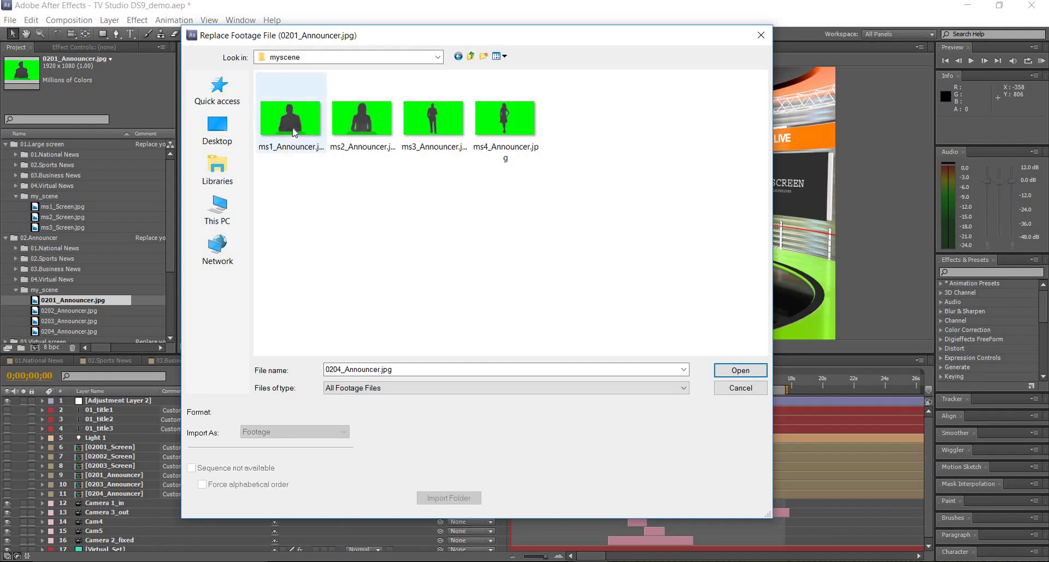
double_click(292, 123)
- Replace the 0202 and 0203 announcer footage with ms2_Announcer.jpg and ms3_Announcer.jpg
right_click(83, 310)
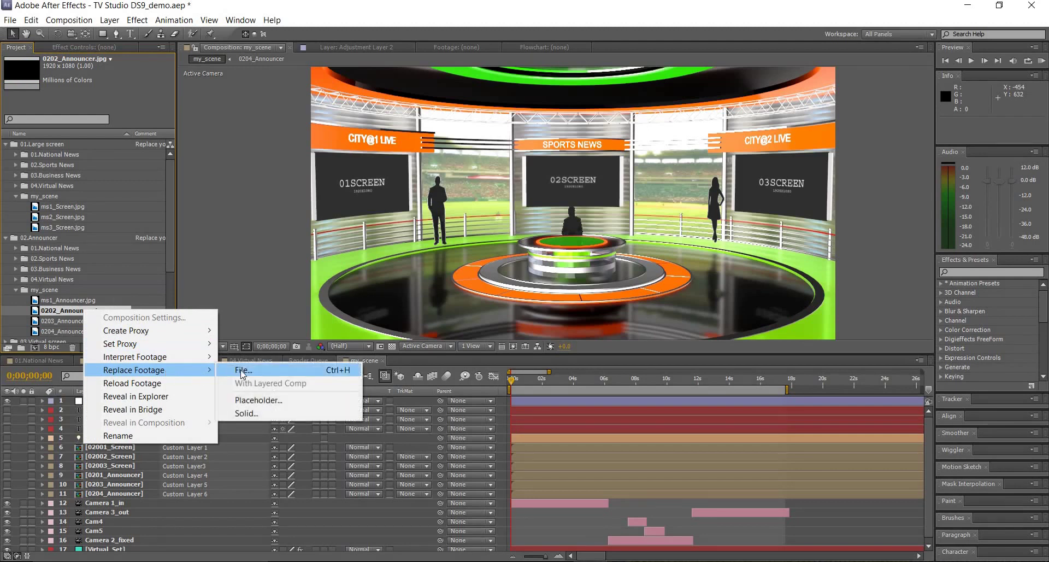
click(241, 370)
double_click(362, 118)
click(80, 320)
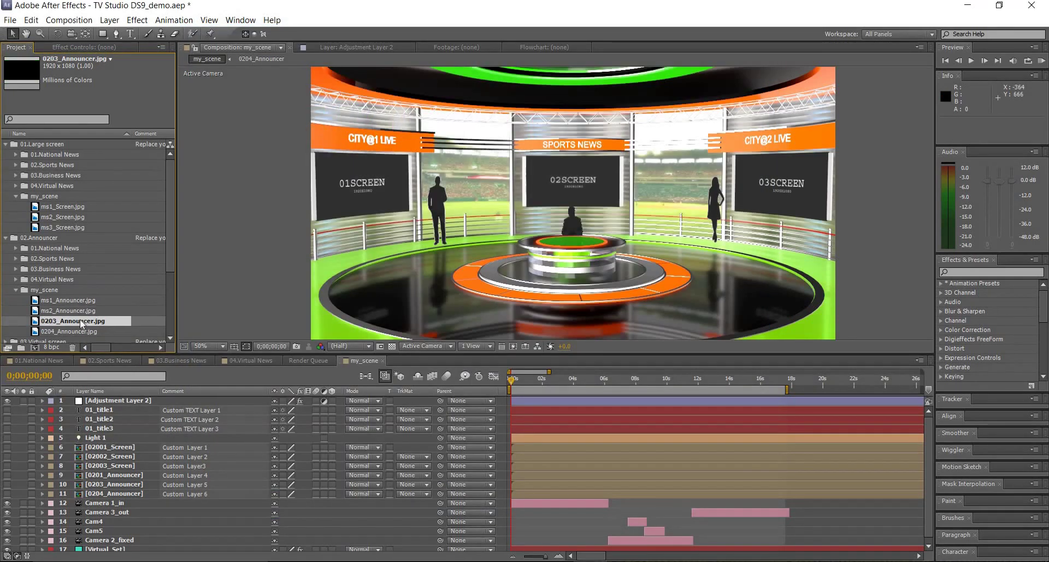
right_click(80, 320)
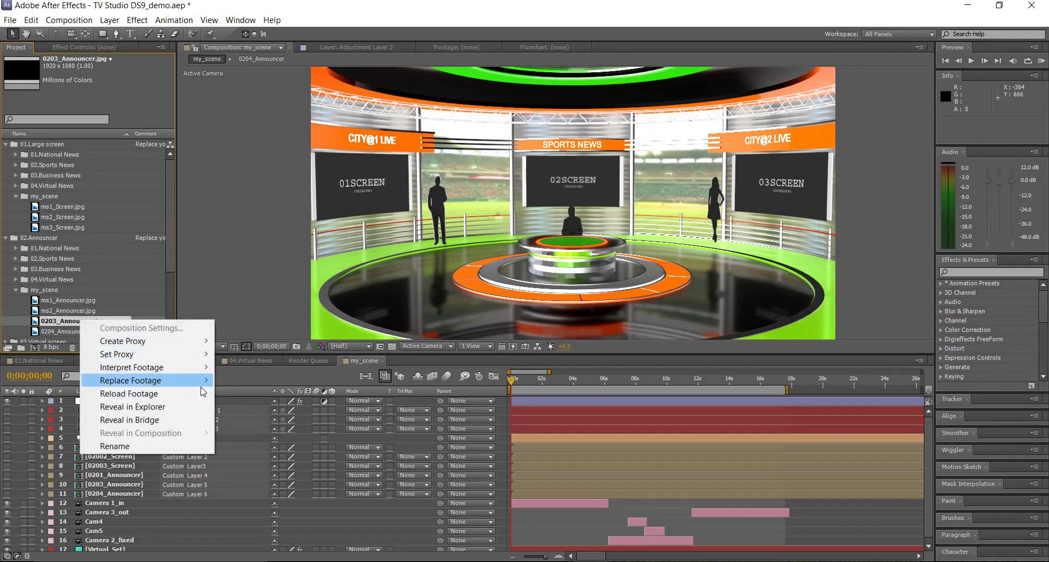
mouse_move(205, 381)
click(246, 380)
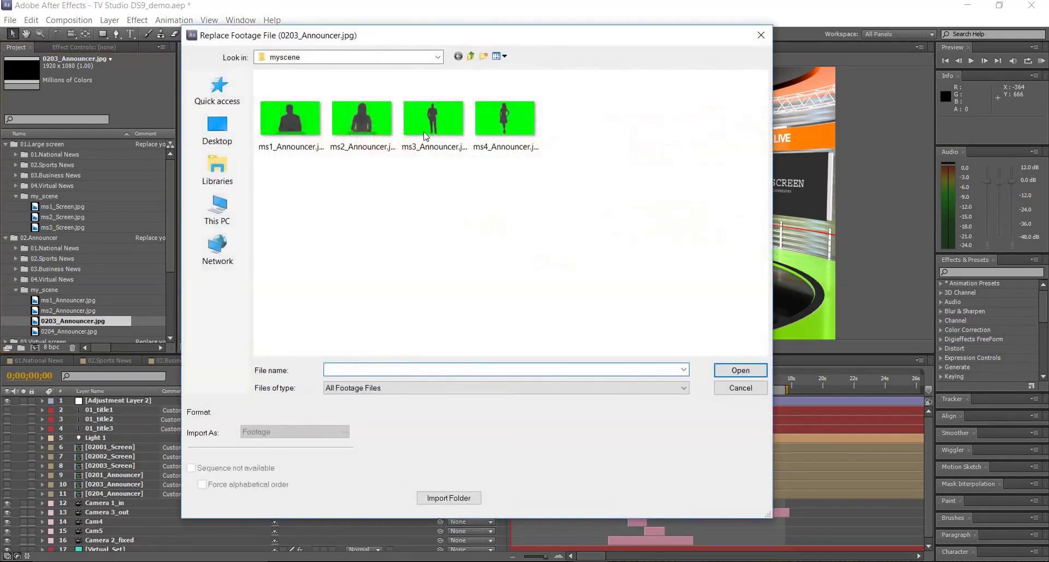
double_click(433, 123)
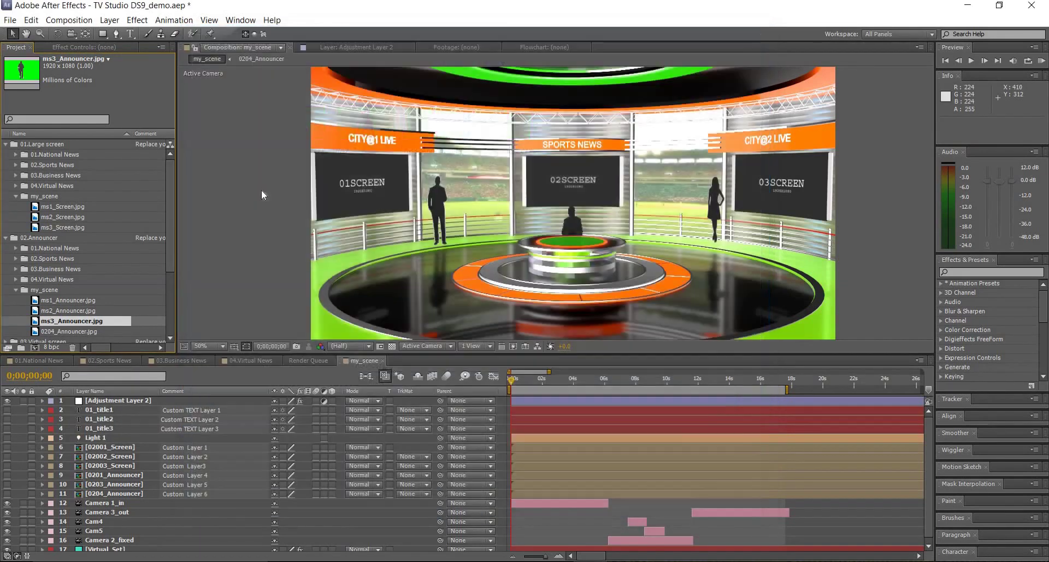
- Replace the 0204 announcer footage with ms4_Announcer.jpg
click(75, 331)
right_click(75, 331)
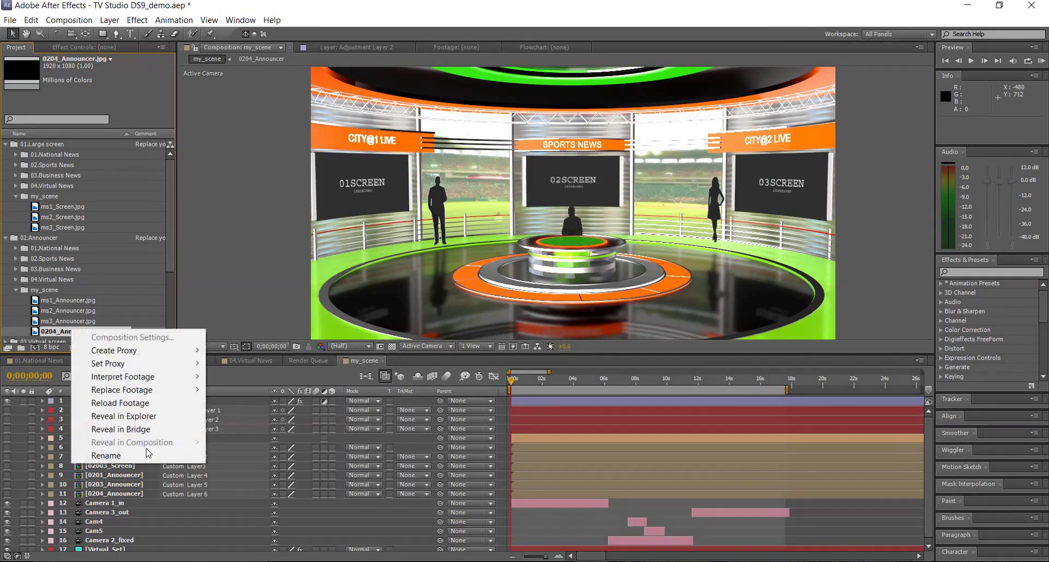
mouse_move(152, 390)
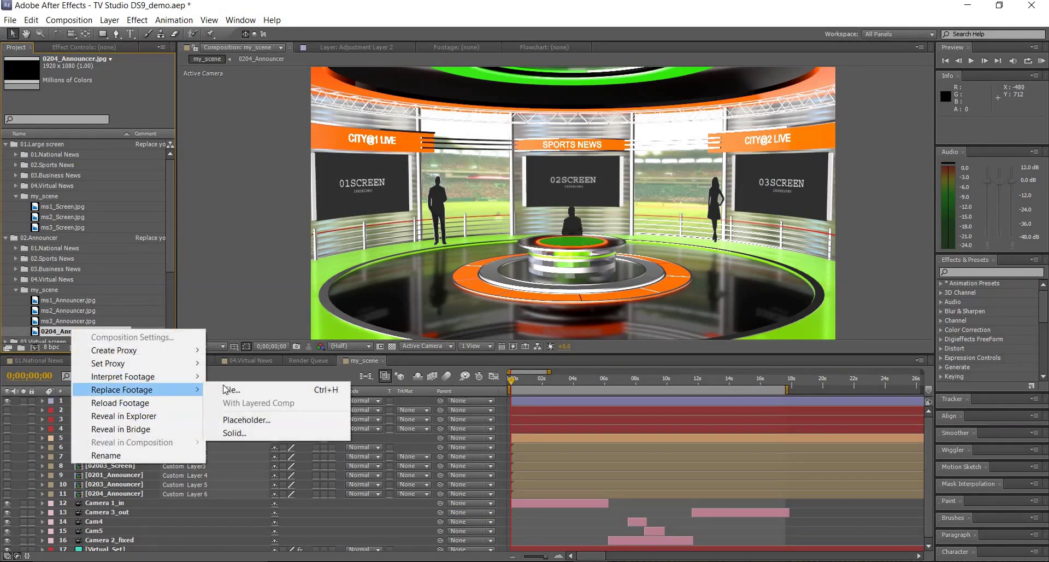
click(227, 389)
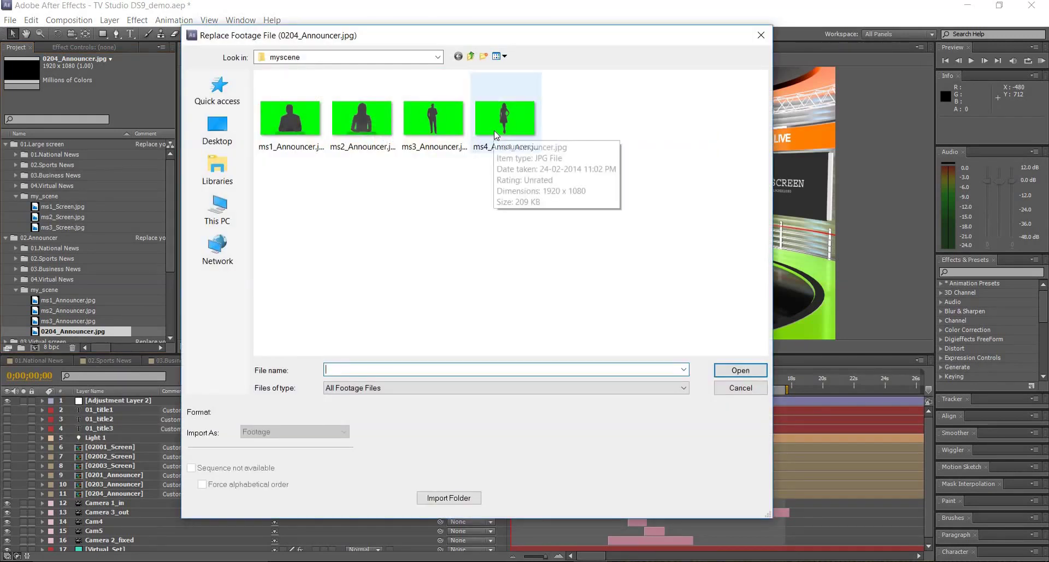
double_click(494, 135)
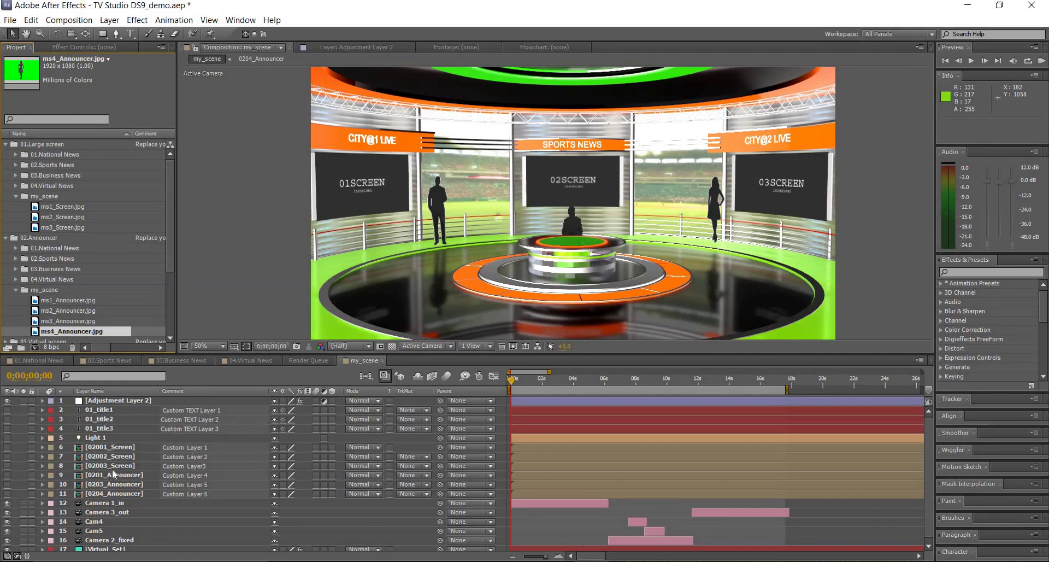
- In the 02001_Screen and 02002_Screen precomps, swap the layer sources to ms1_Screen.jpg and ms2_Screen.jpg
double_click(118, 447)
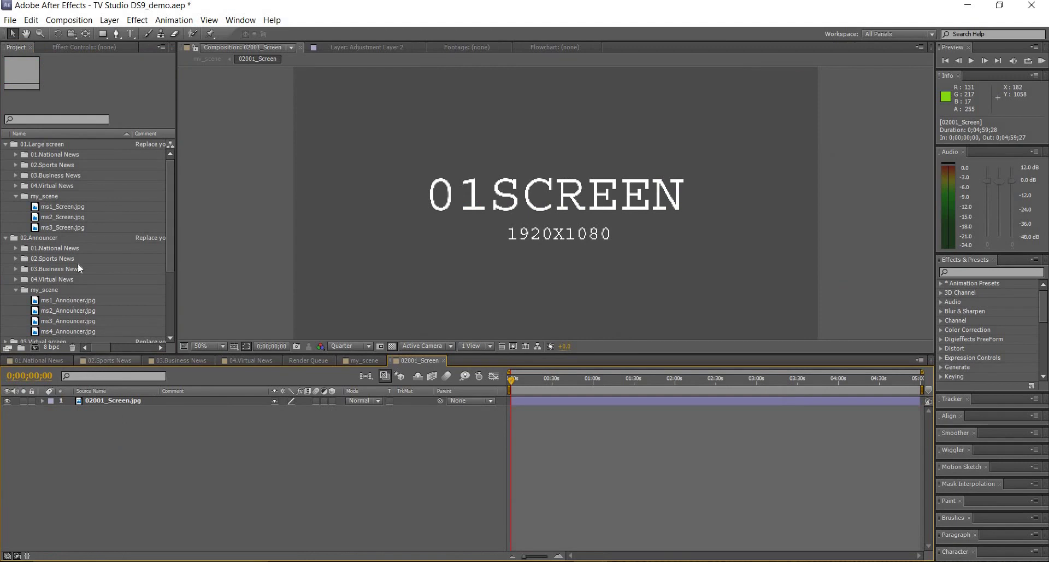
click(116, 401)
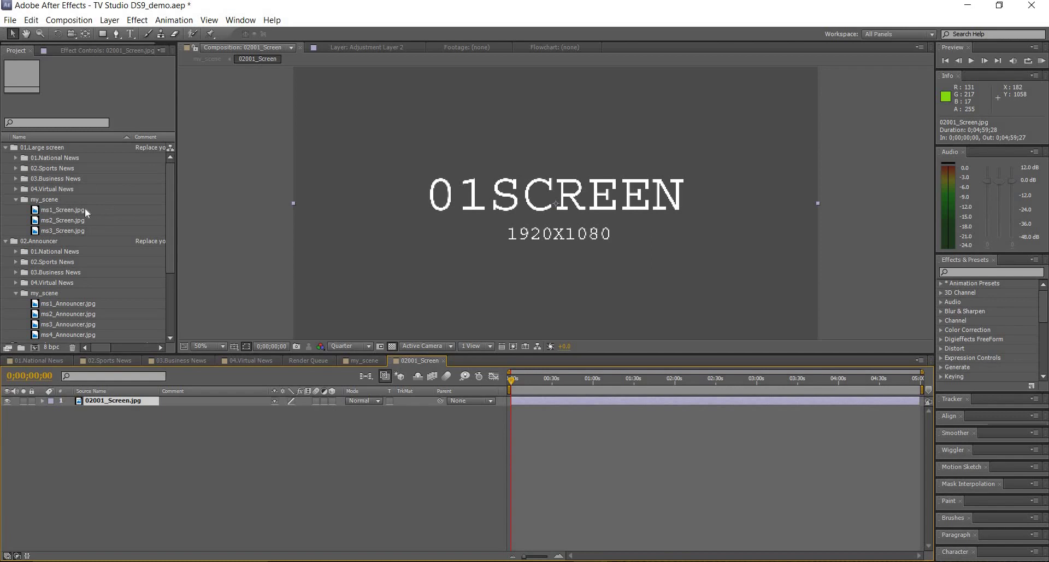
drag(74, 208, 101, 401)
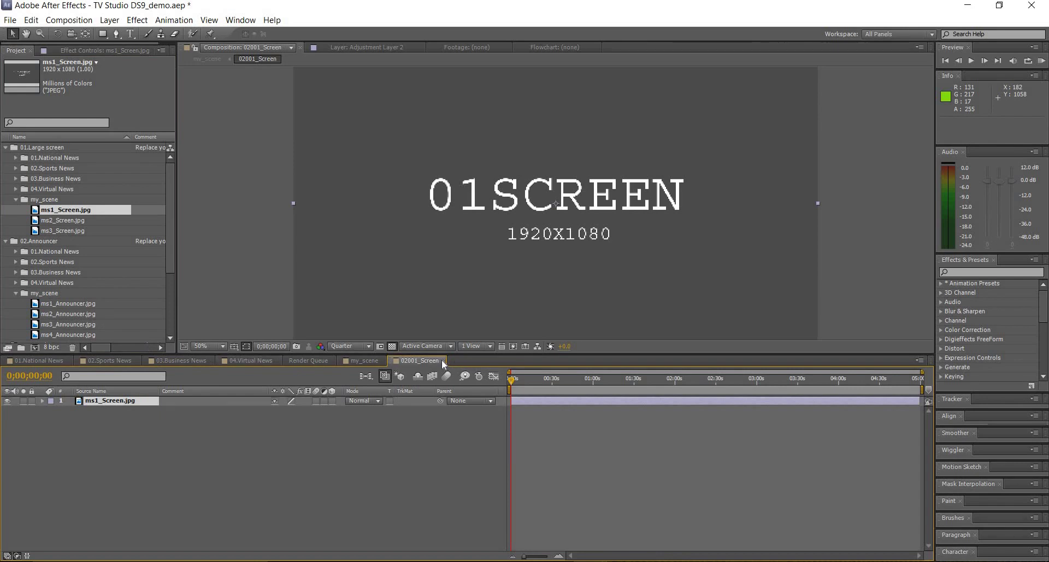
click(362, 360)
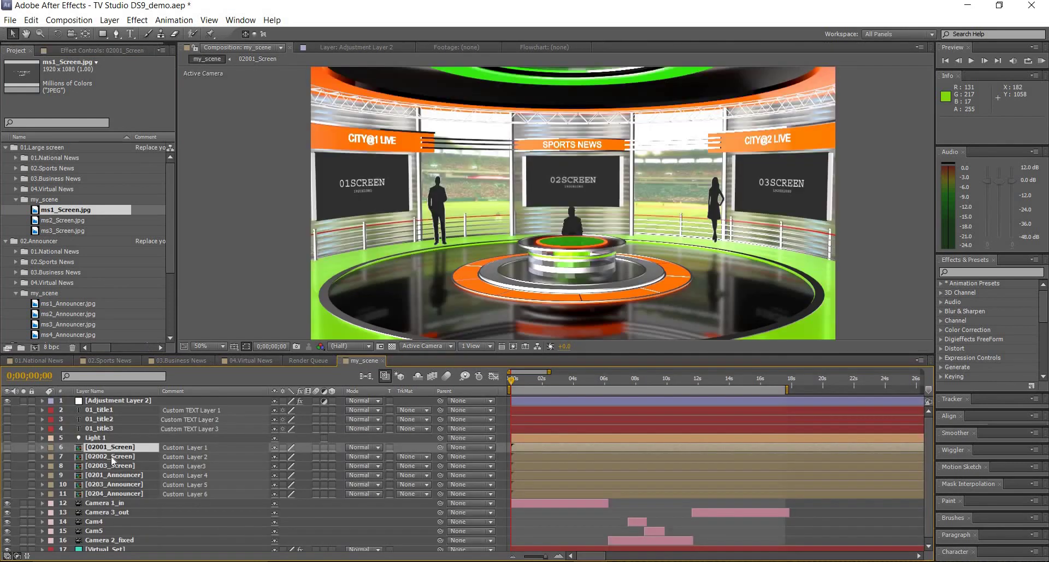
double_click(111, 457)
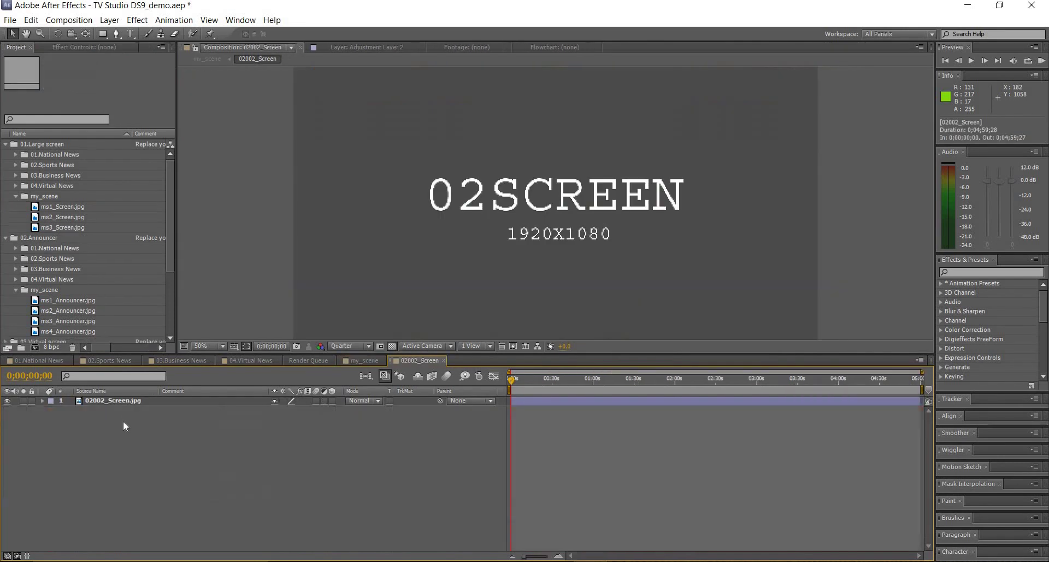
click(97, 401)
drag(72, 220, 109, 402)
click(444, 360)
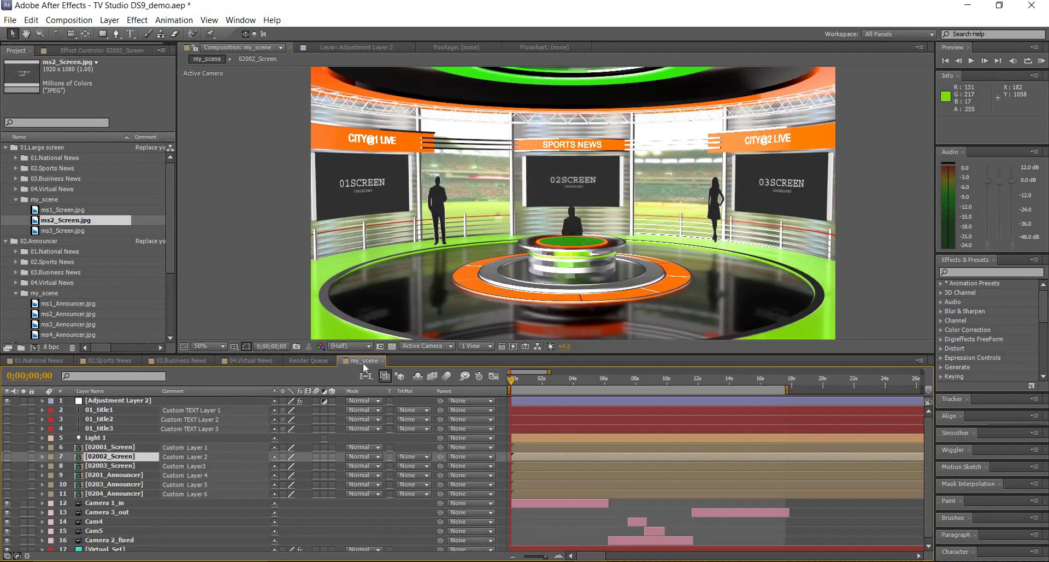
- In the 02003_Screen precomp, swap the layer source to ms3_Screen.jpg and close it
double_click(109, 465)
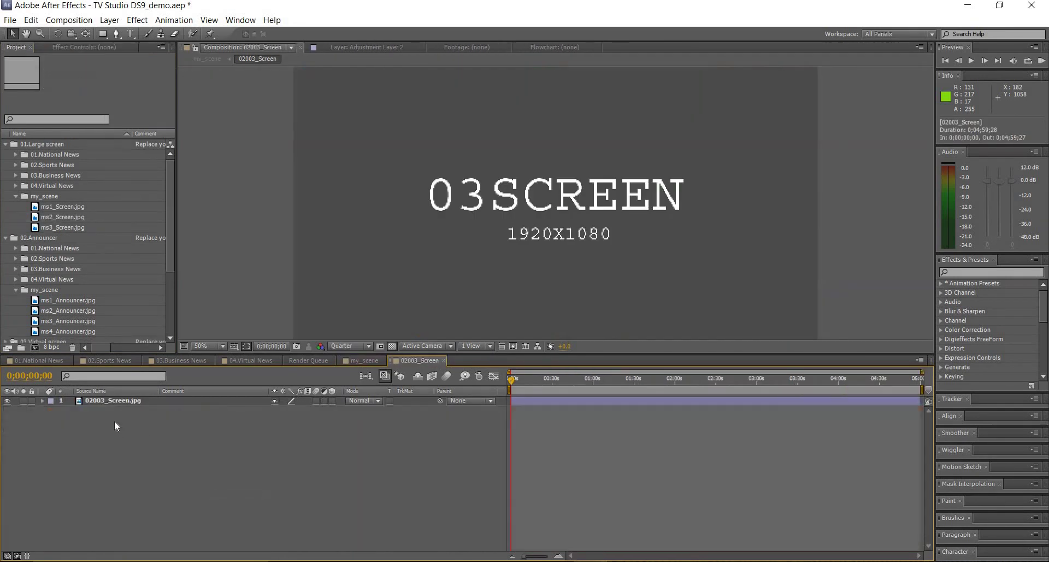
click(107, 402)
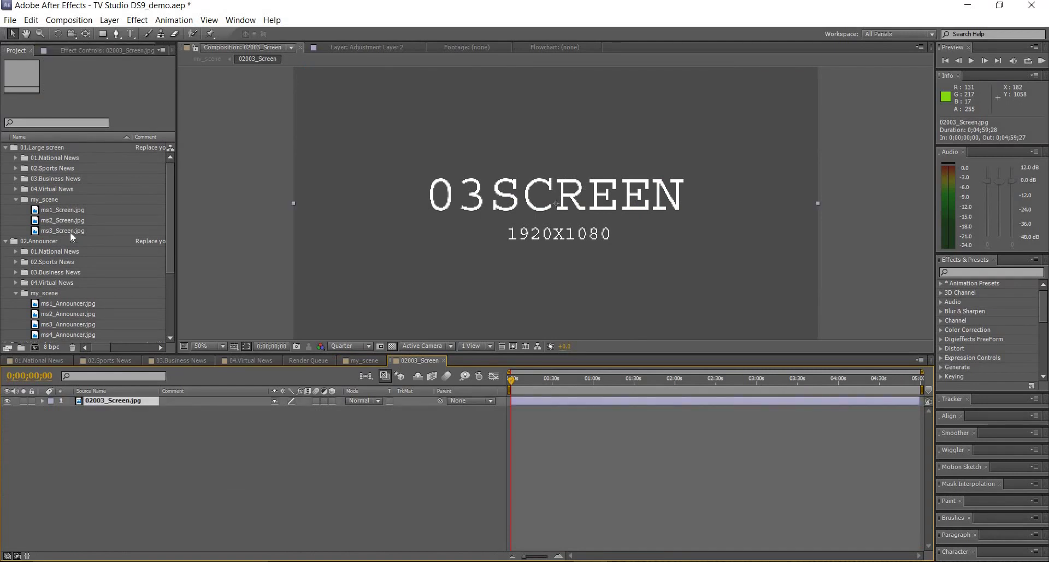
drag(70, 230, 105, 399)
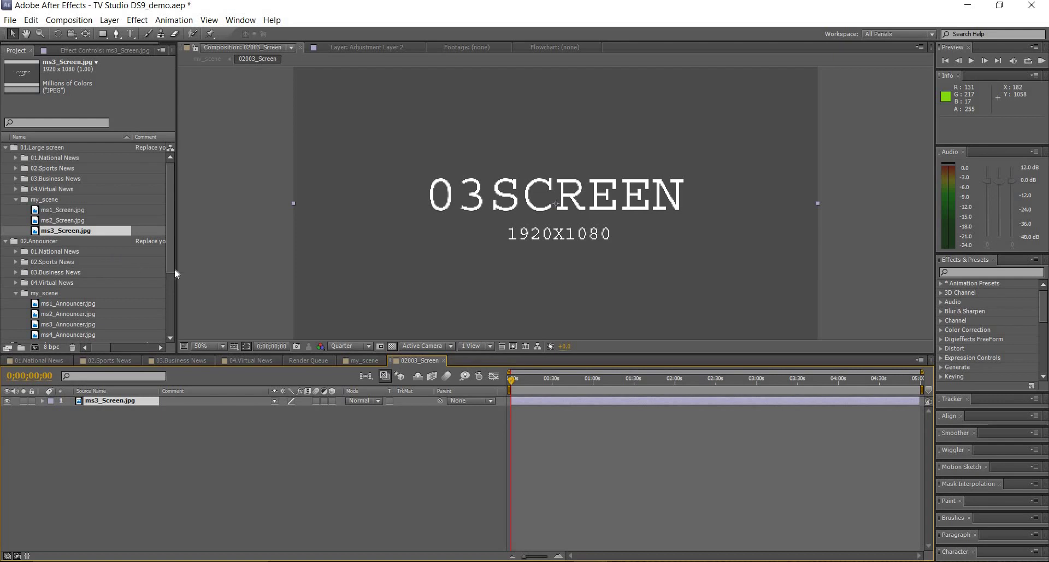
scroll(175, 271, down, 2)
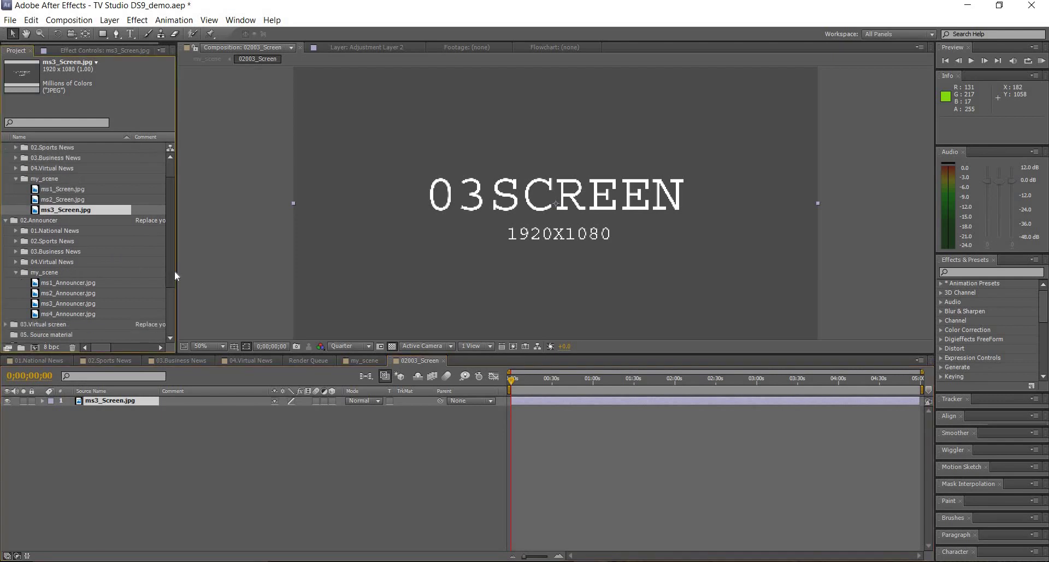
click(445, 361)
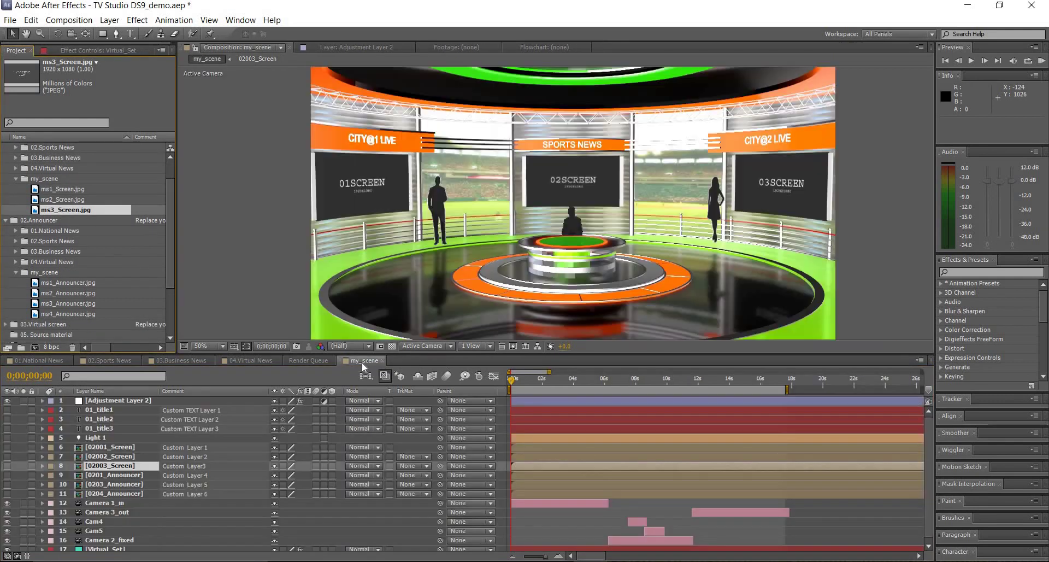
scroll(155, 480, down, 1)
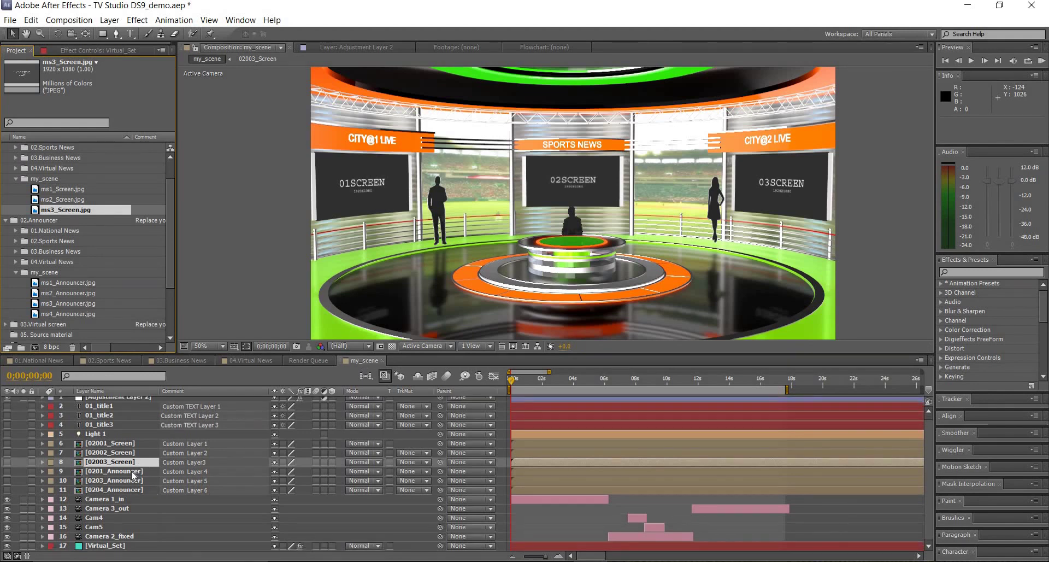
- Replace the image in 0201_Announcer with ms1_Announcer.jpg, then return to my_scene
double_click(131, 470)
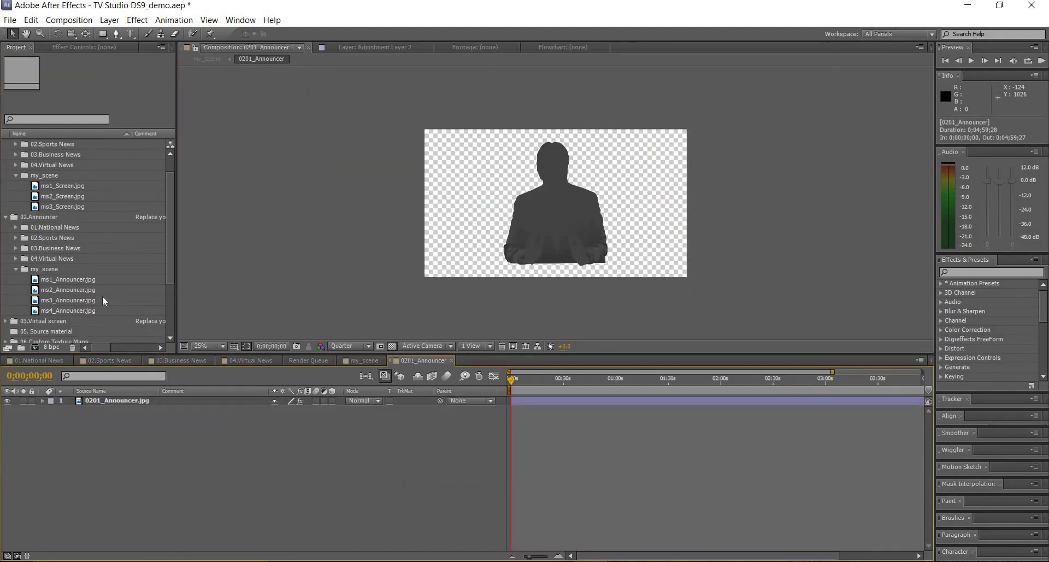
click(117, 400)
click(82, 284)
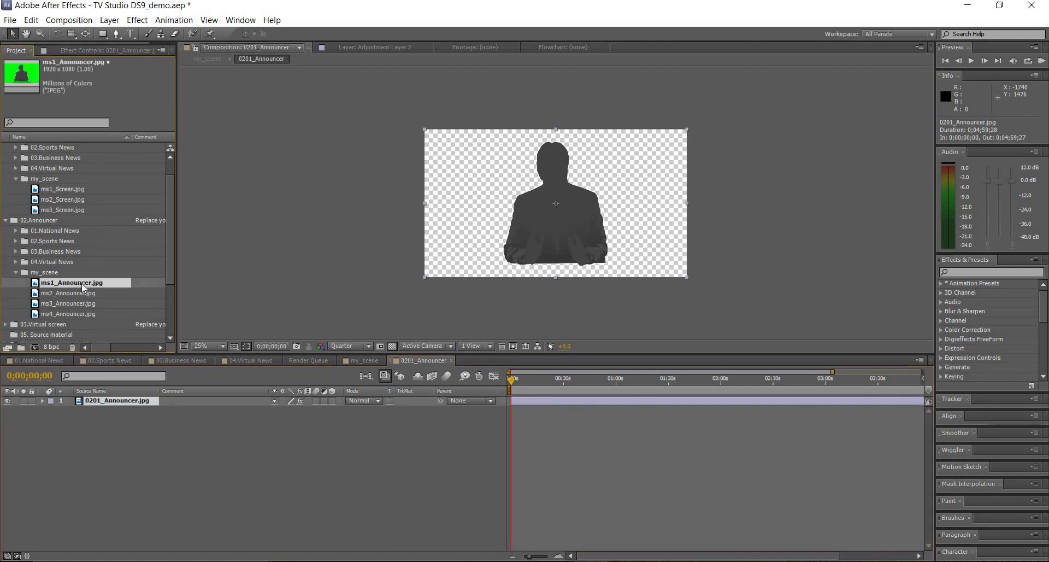
drag(81, 283, 110, 400)
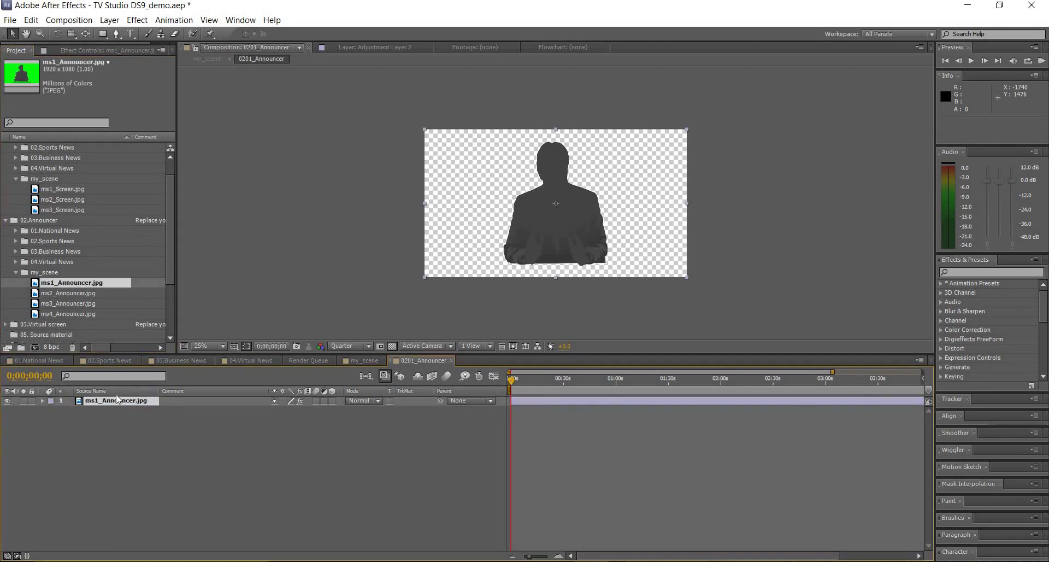
click(381, 360)
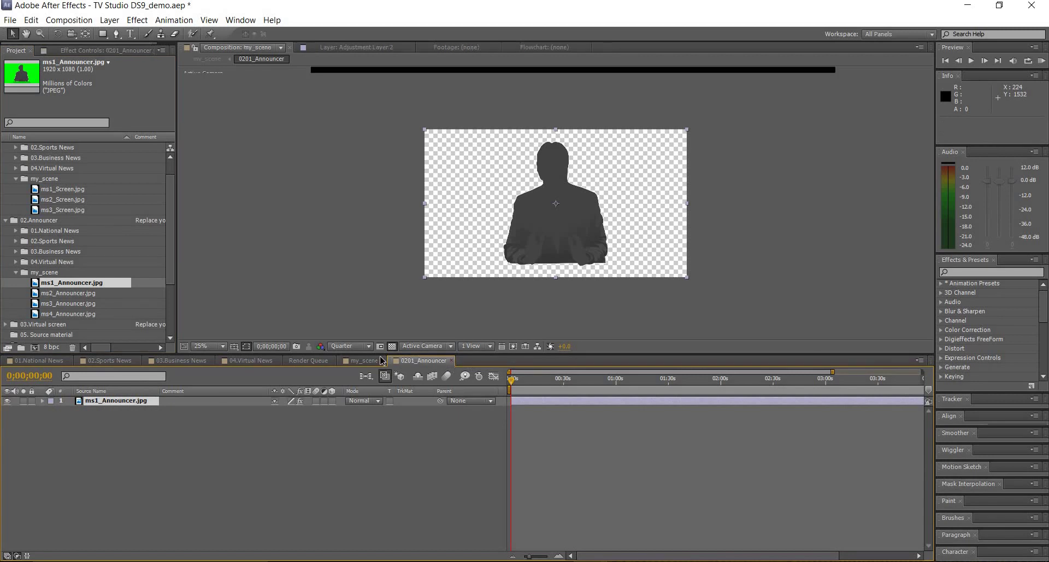
- Replace 0203_Announcer.jpg with ms2_Announcer.jpg in the 0203_Announcer precomp and close it
double_click(116, 480)
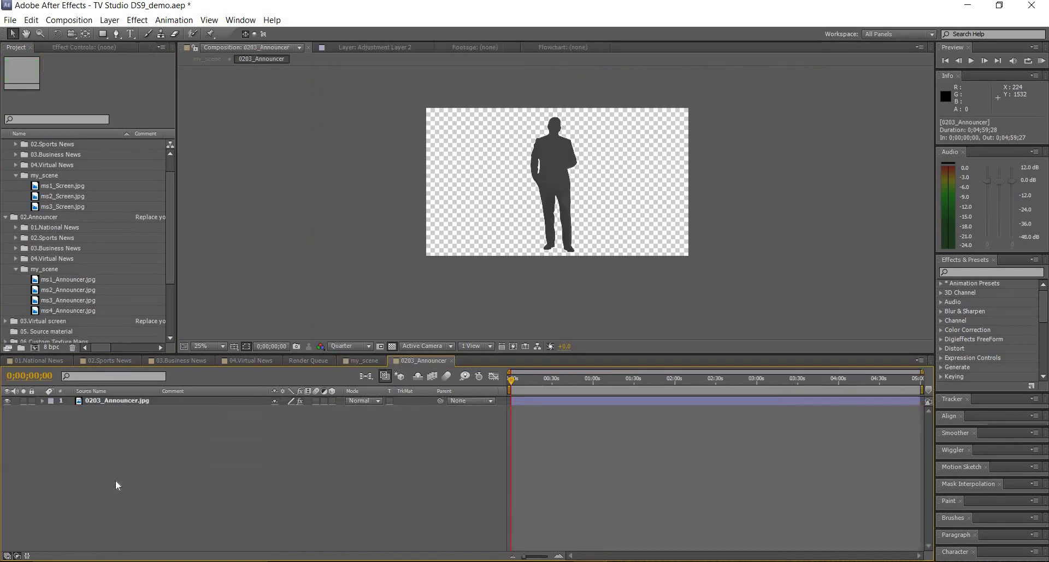
click(133, 403)
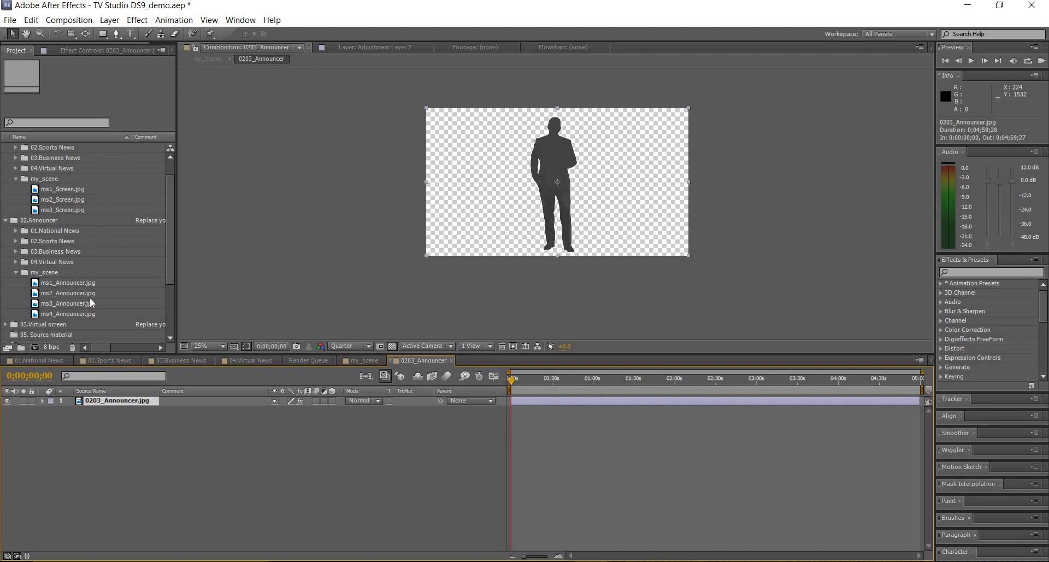
drag(78, 293, 111, 397)
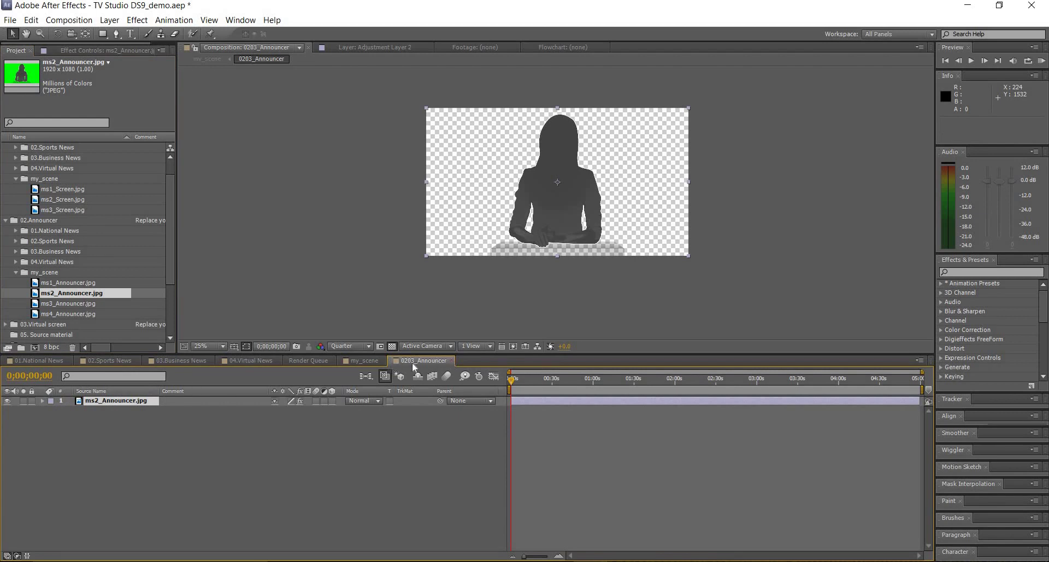
key(ctrl+w)
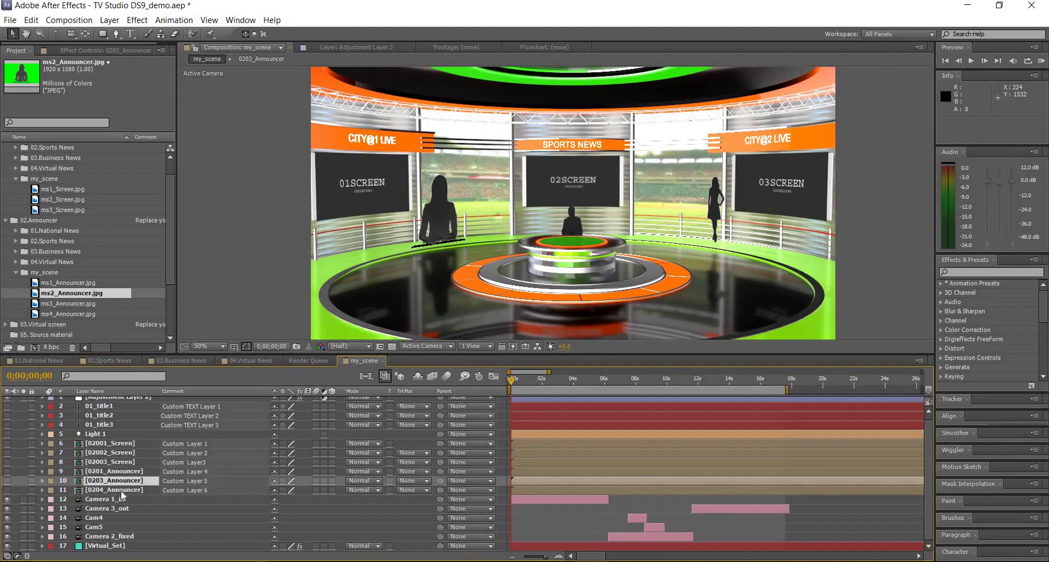
- Replace 0204_Announcer.jpg with ms4_Announcer.jpg, then go back to my_scene
double_click(121, 490)
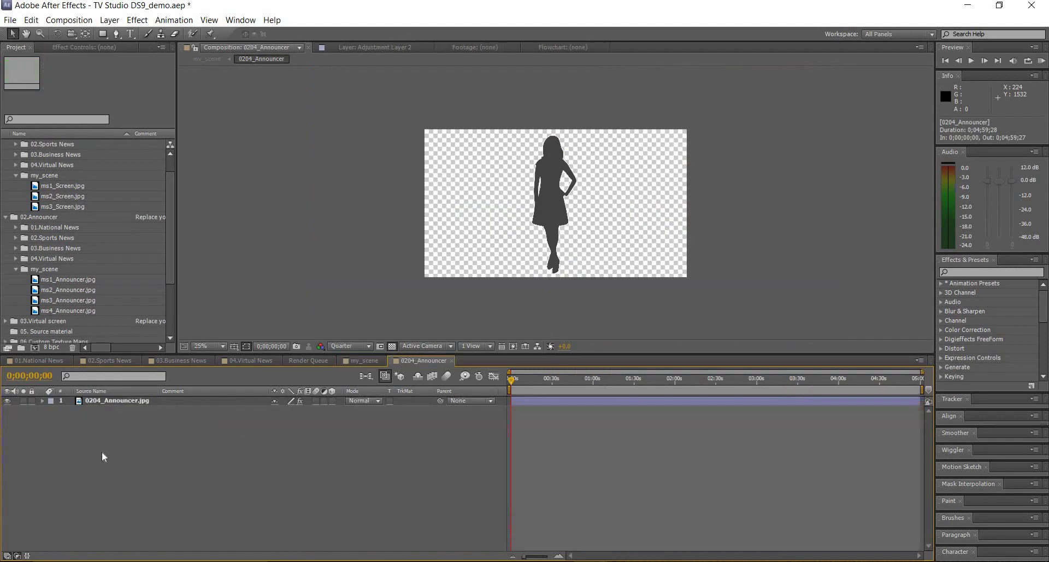
click(106, 400)
drag(69, 313, 114, 401)
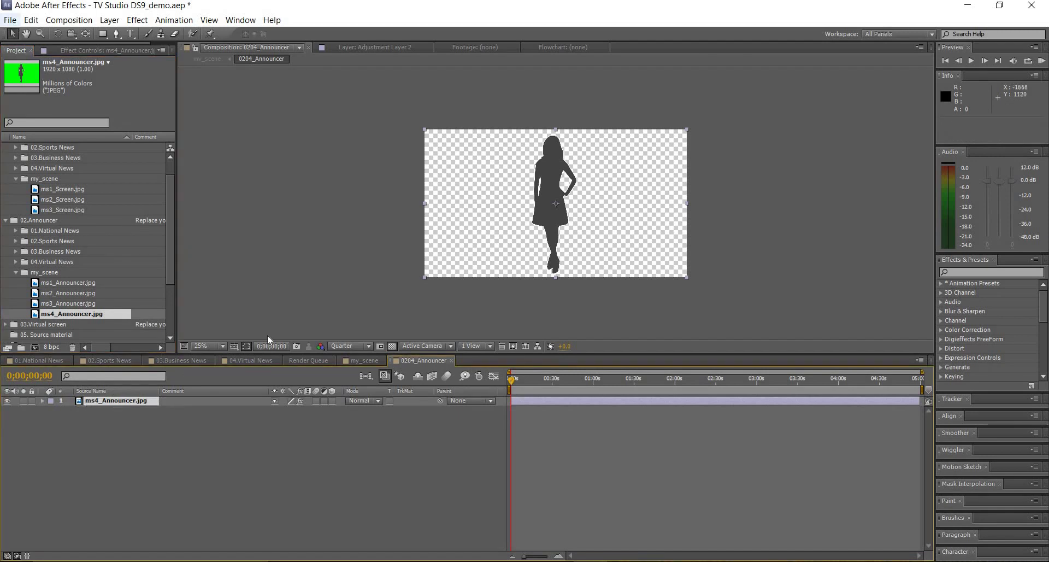
click(369, 359)
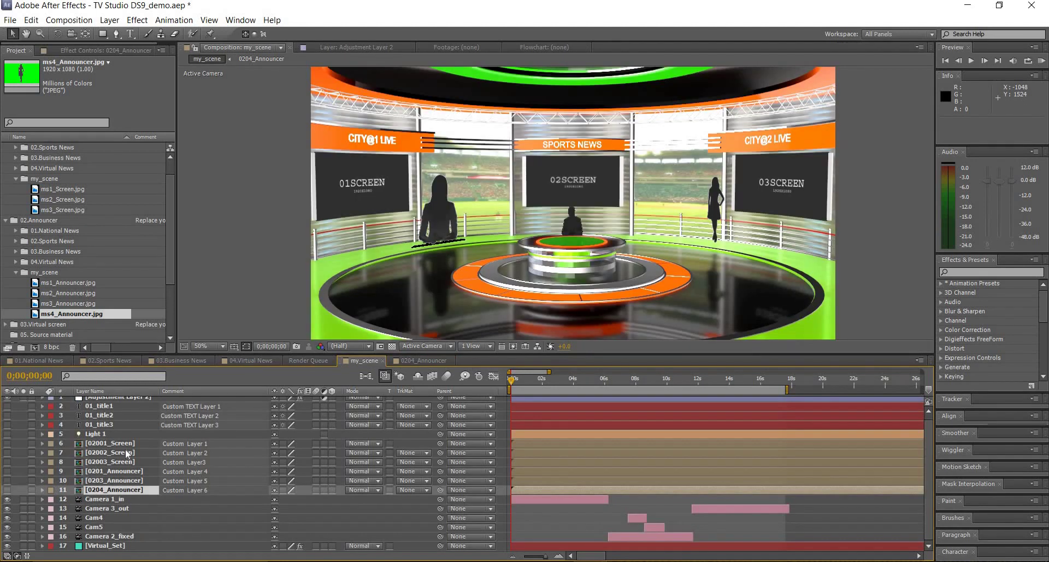
- Select the Virtual_Set layer and launch Element's Scene Setup from its effect settings
click(118, 546)
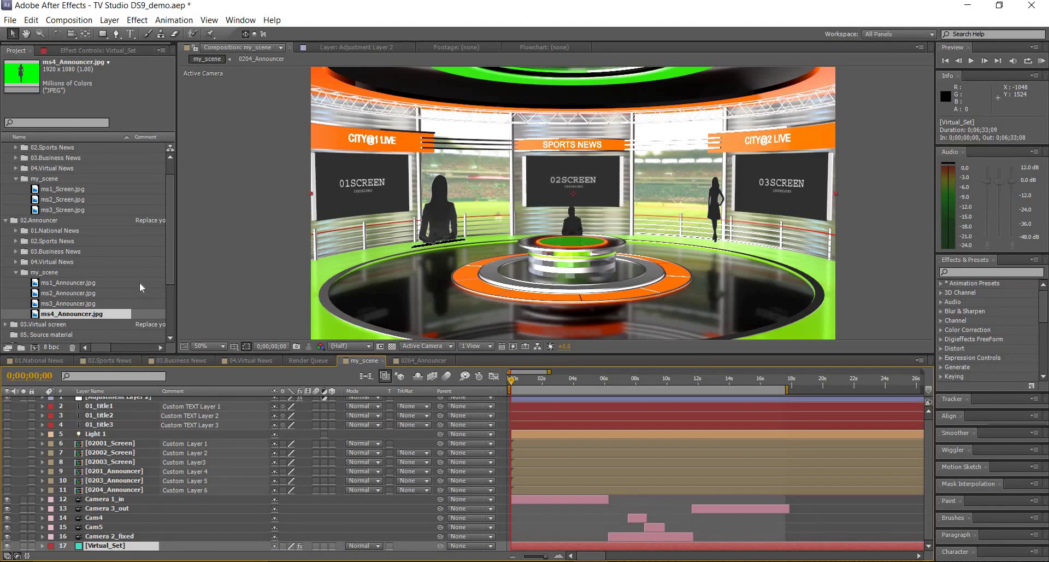
click(96, 50)
click(55, 98)
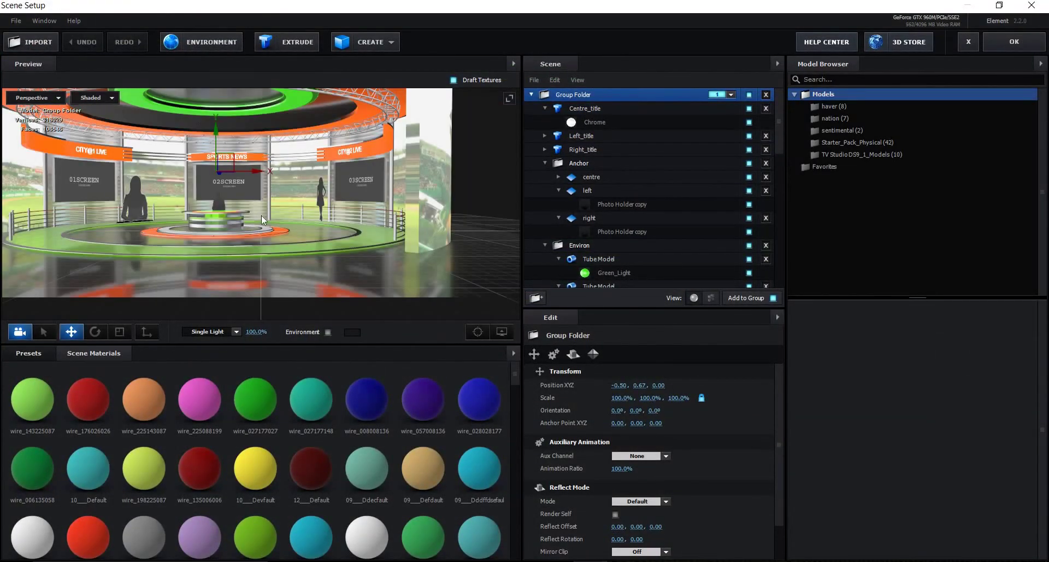
- Collapse Centre_title, Anchor, Environ, Table and round_base, leaving Table_base selected
scroll(269, 220, down, 3)
drag(269, 219, 253, 273)
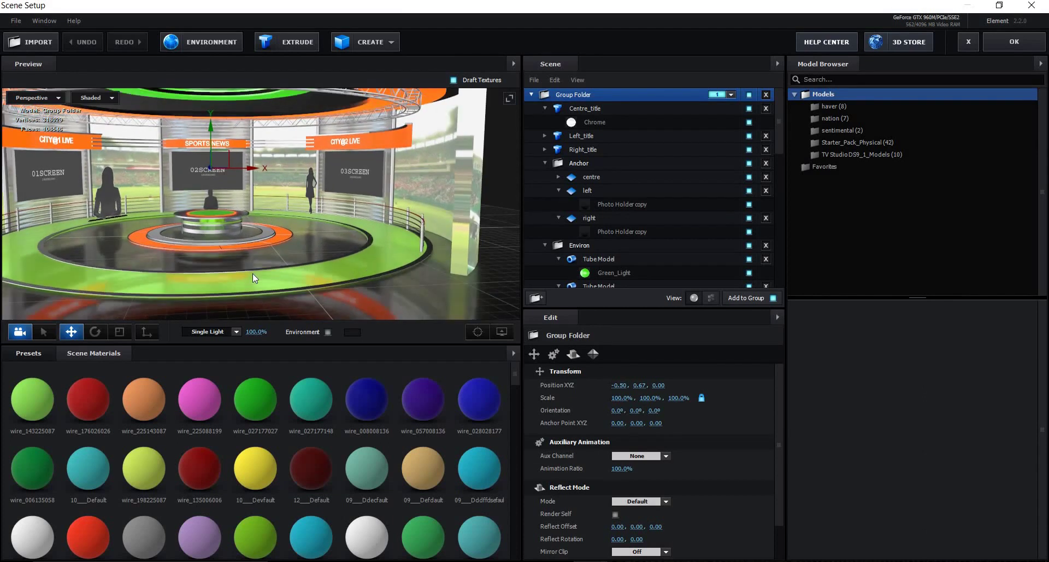
click(544, 107)
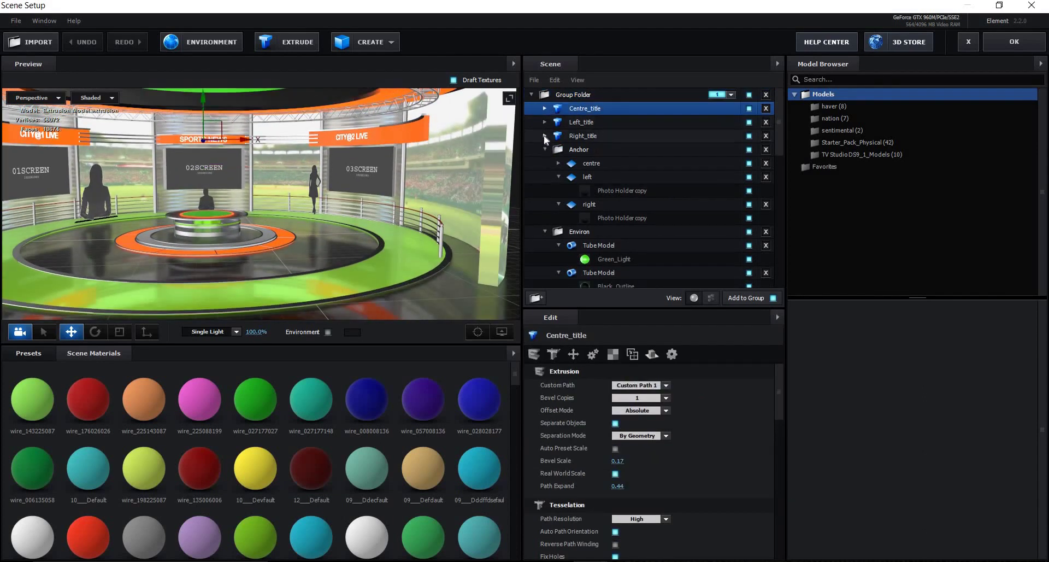
click(543, 136)
click(543, 147)
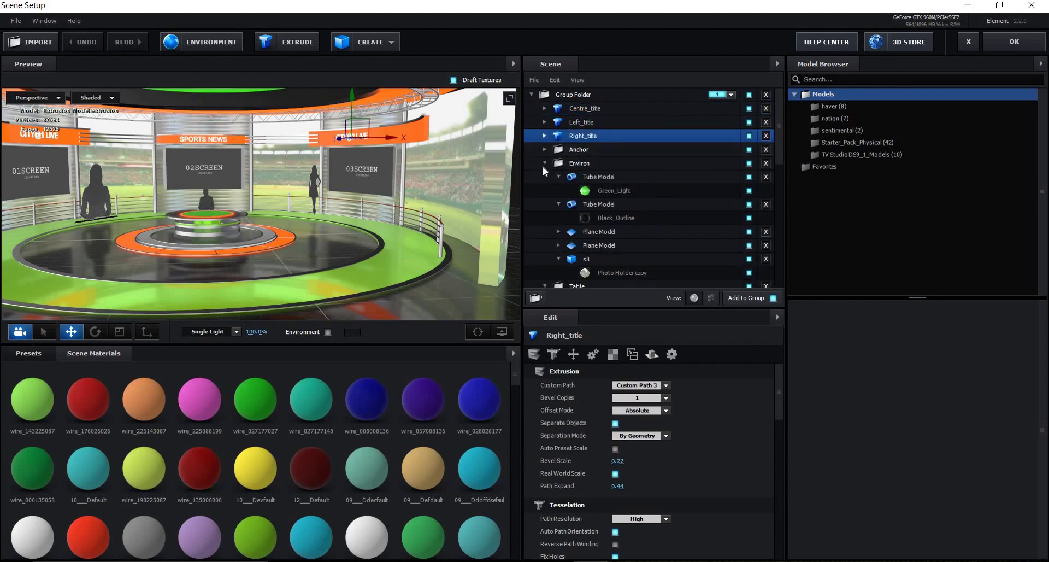
click(546, 162)
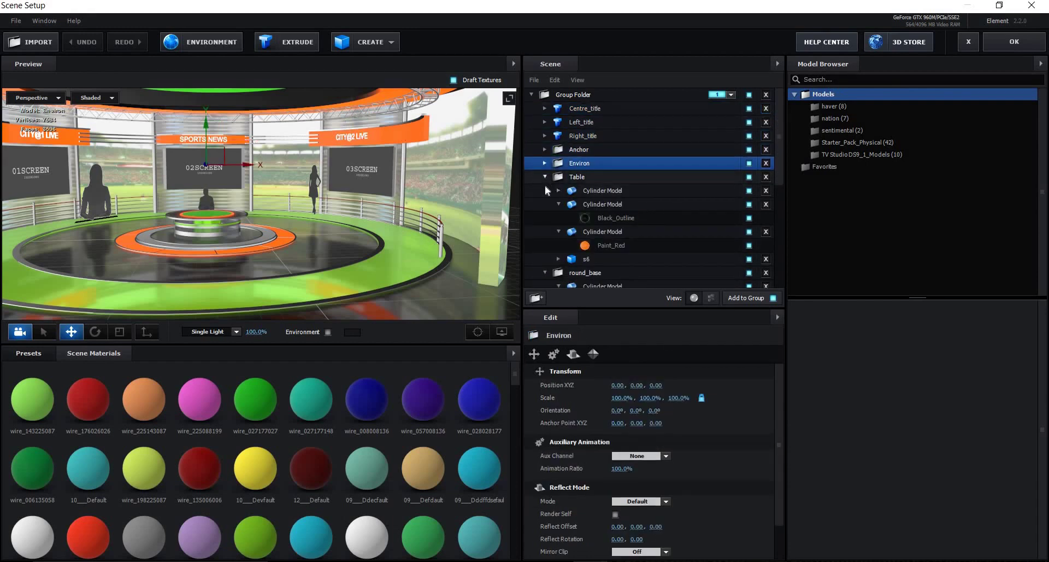
click(545, 178)
click(546, 191)
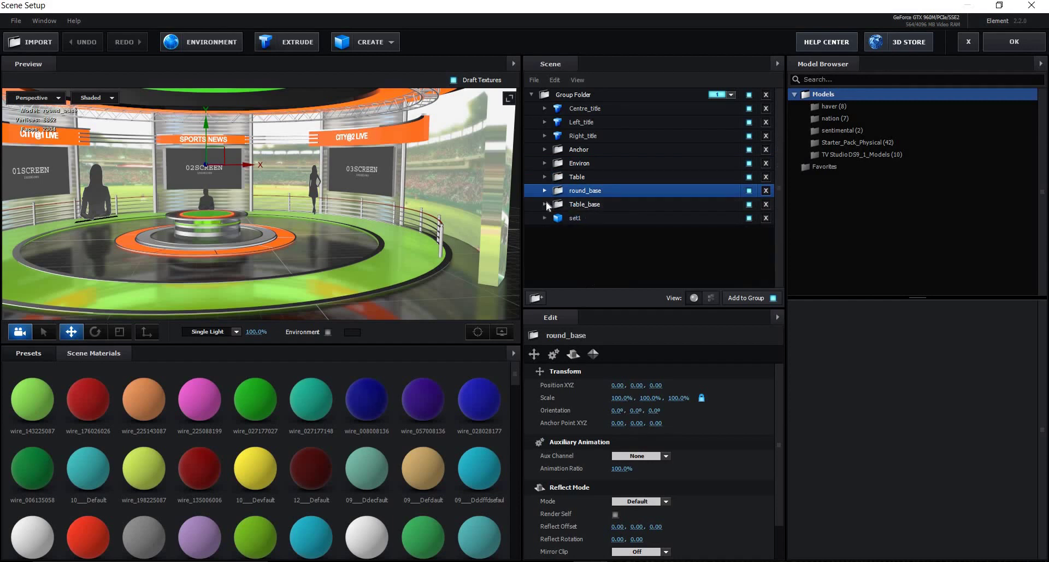
click(546, 203)
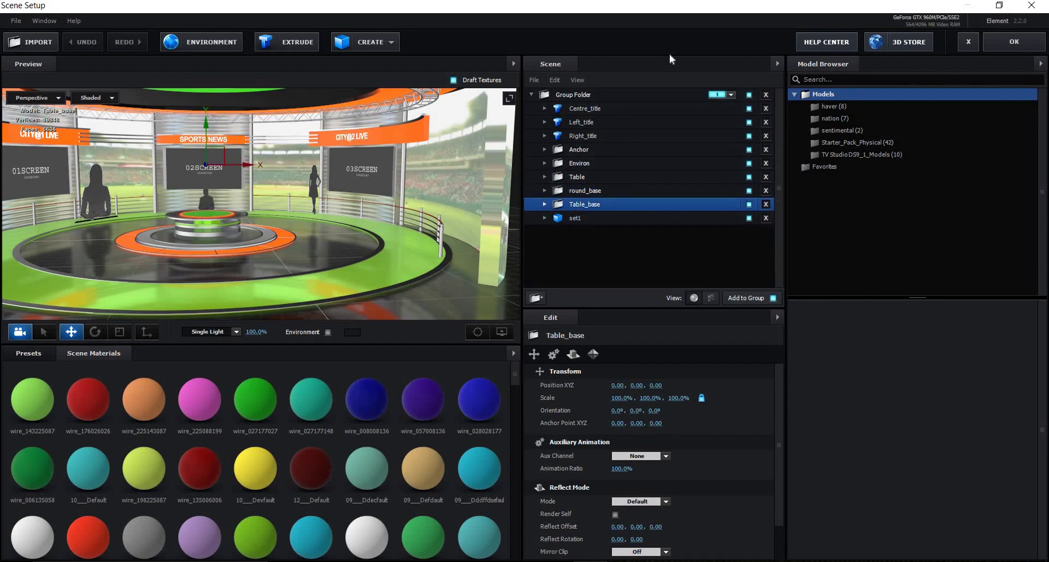
click(750, 109)
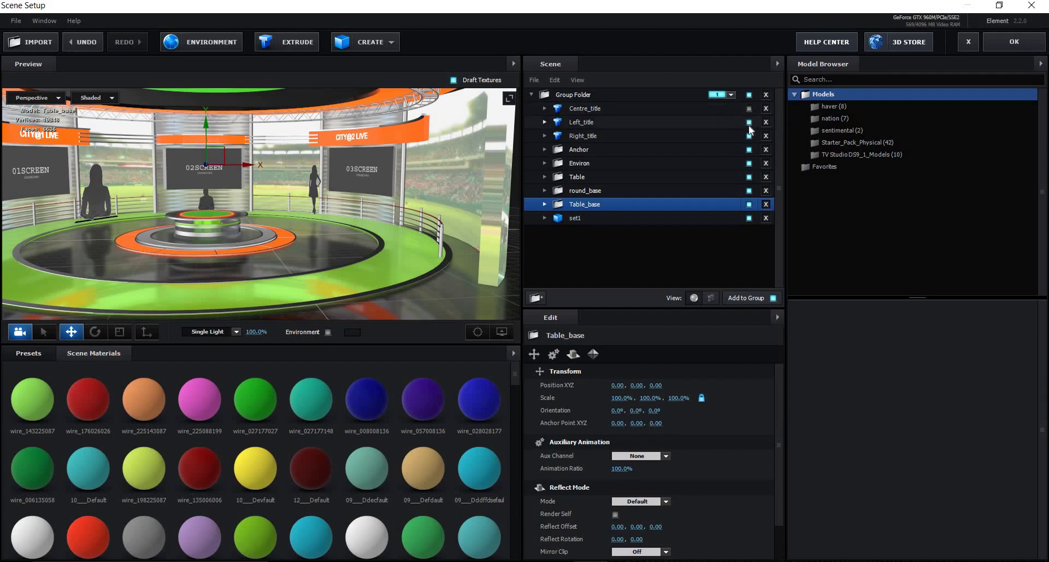
click(748, 125)
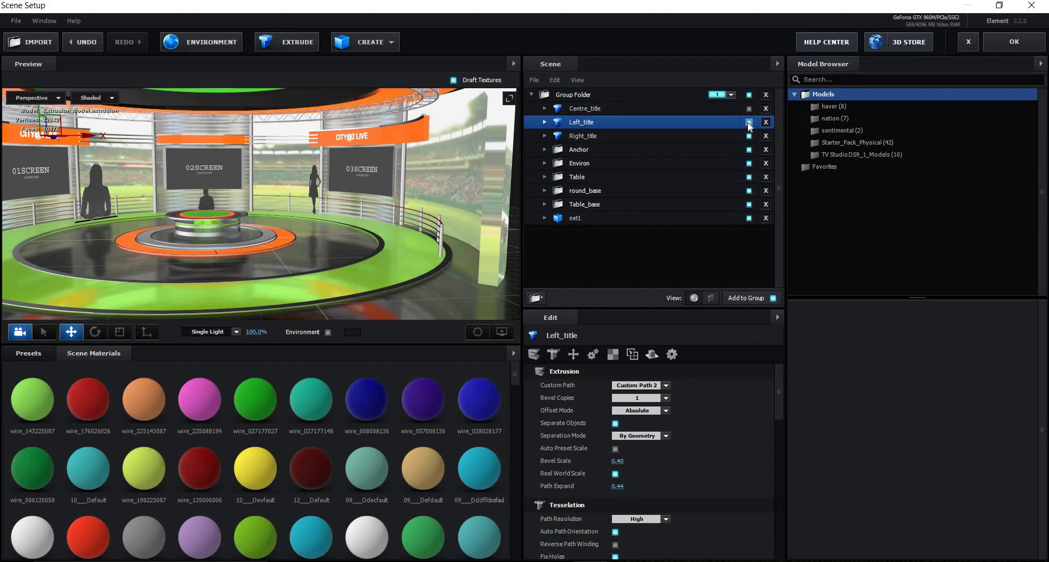
click(749, 123)
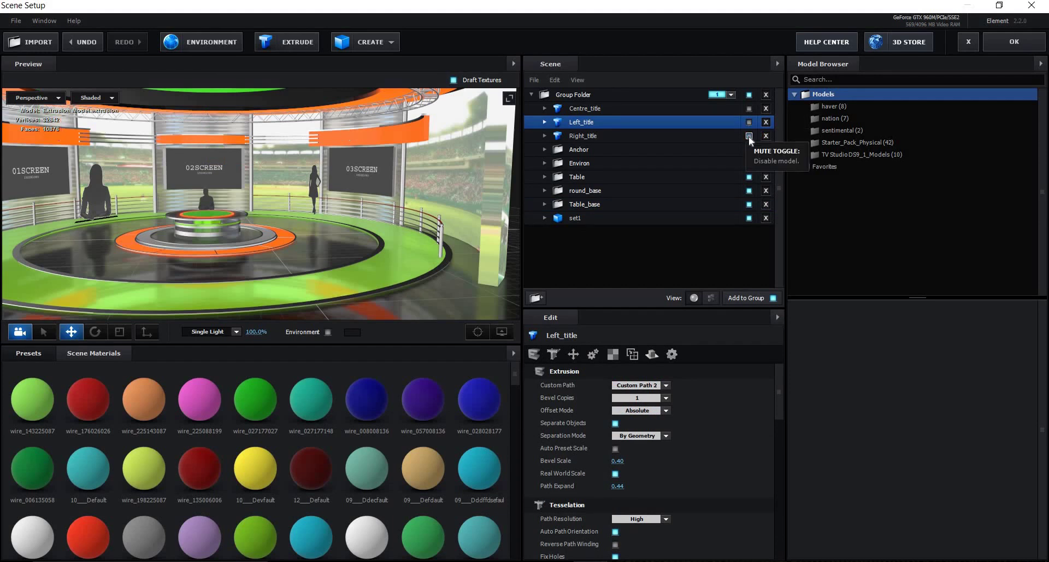
click(749, 110)
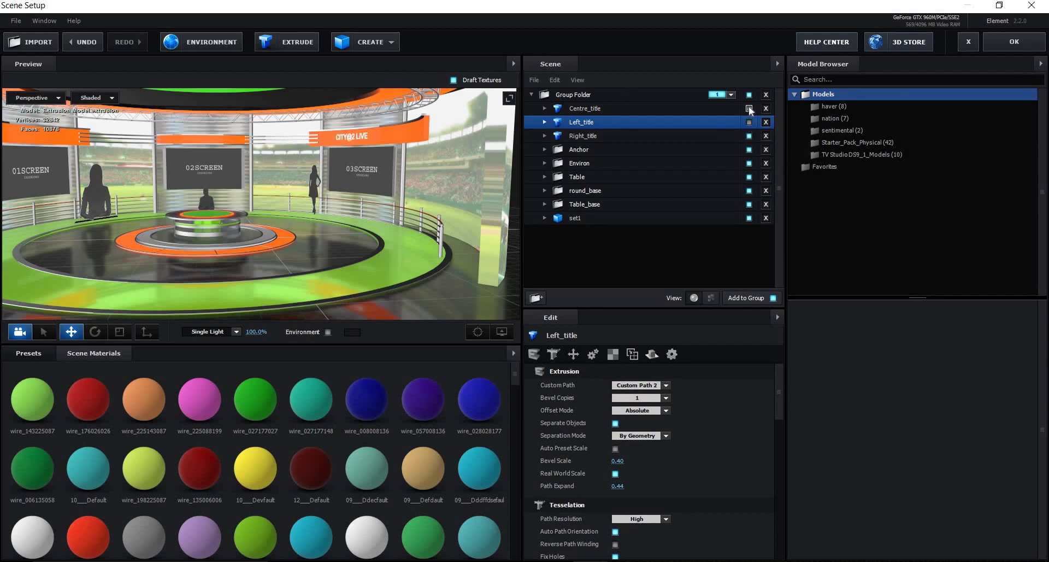
click(749, 149)
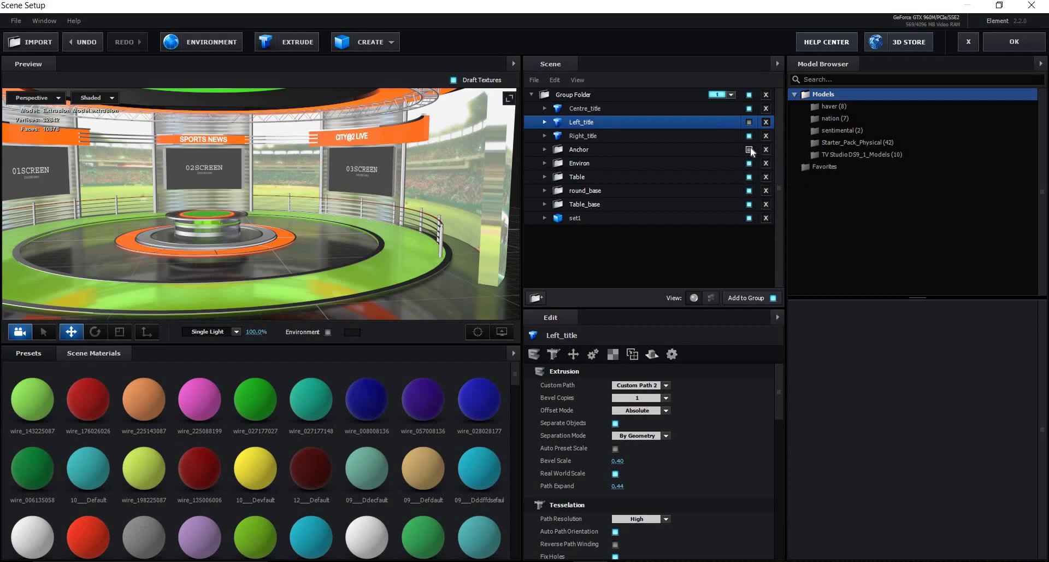
click(749, 149)
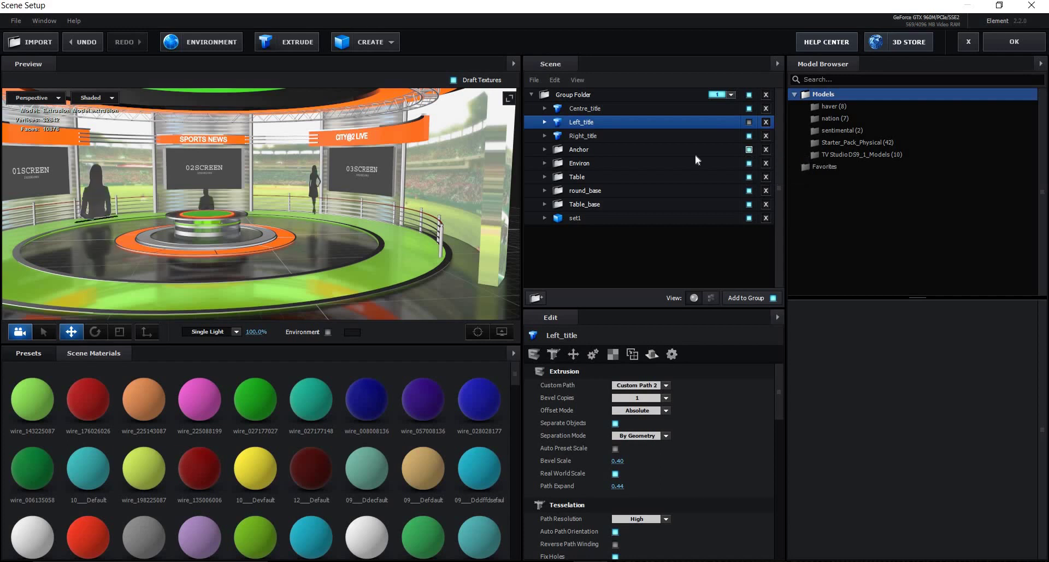
click(750, 164)
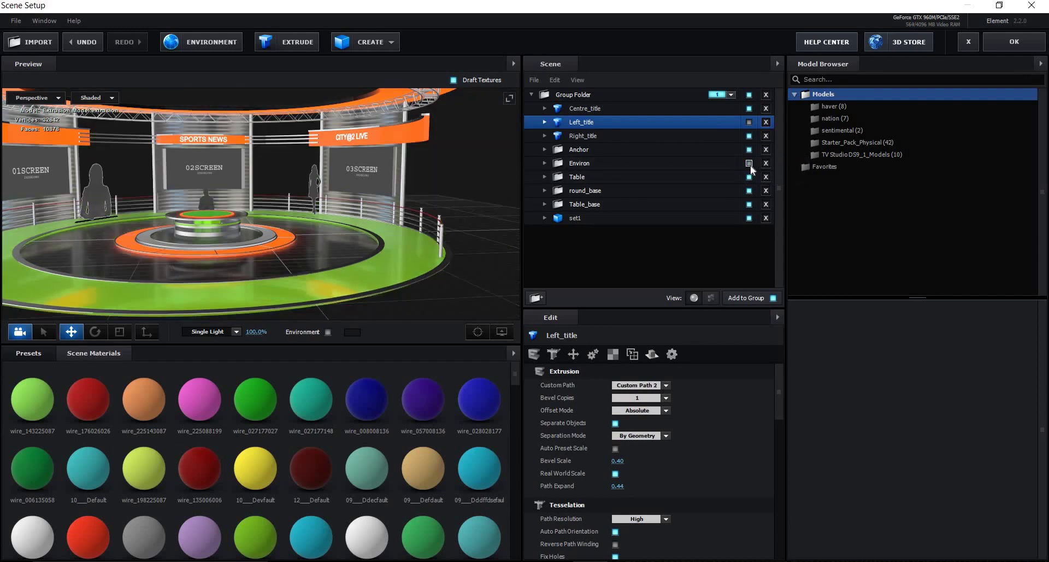
click(750, 165)
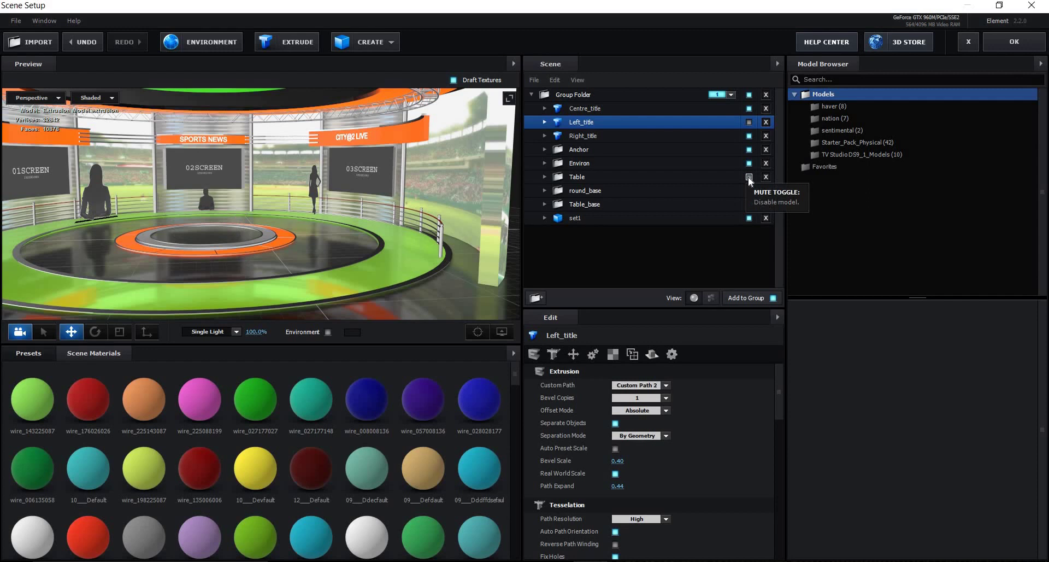
click(749, 176)
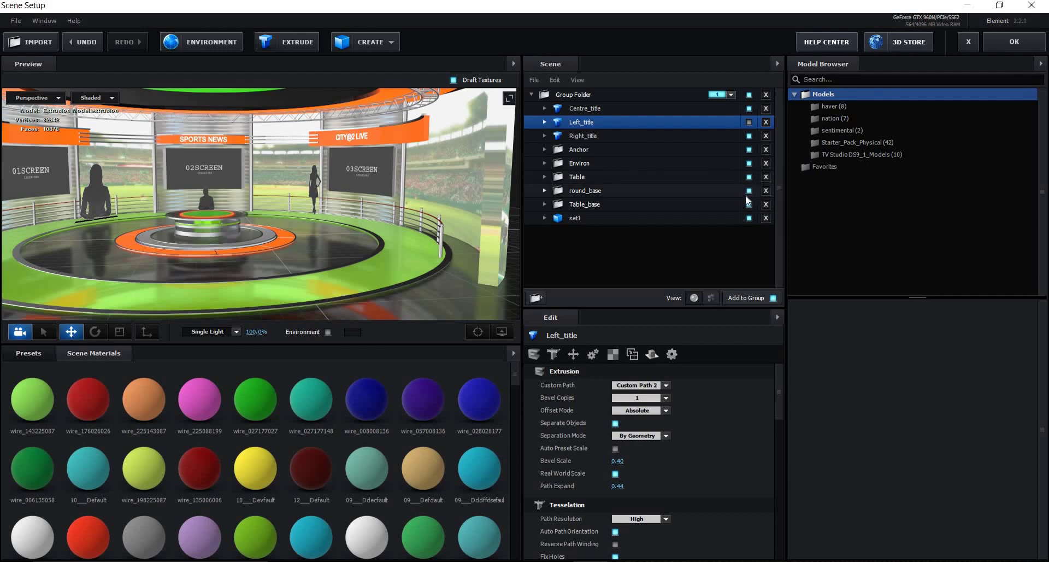
click(749, 191)
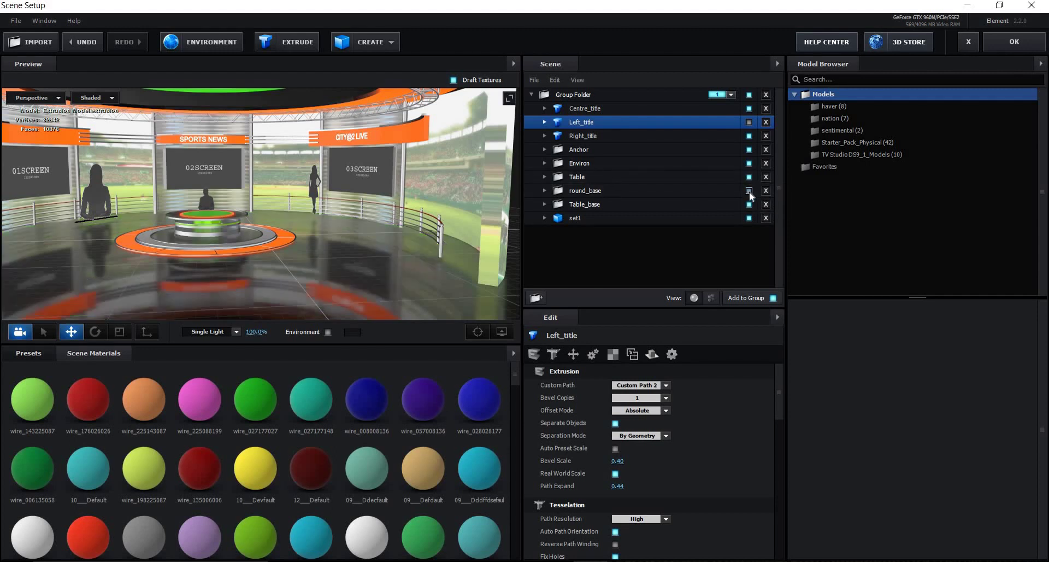
click(749, 191)
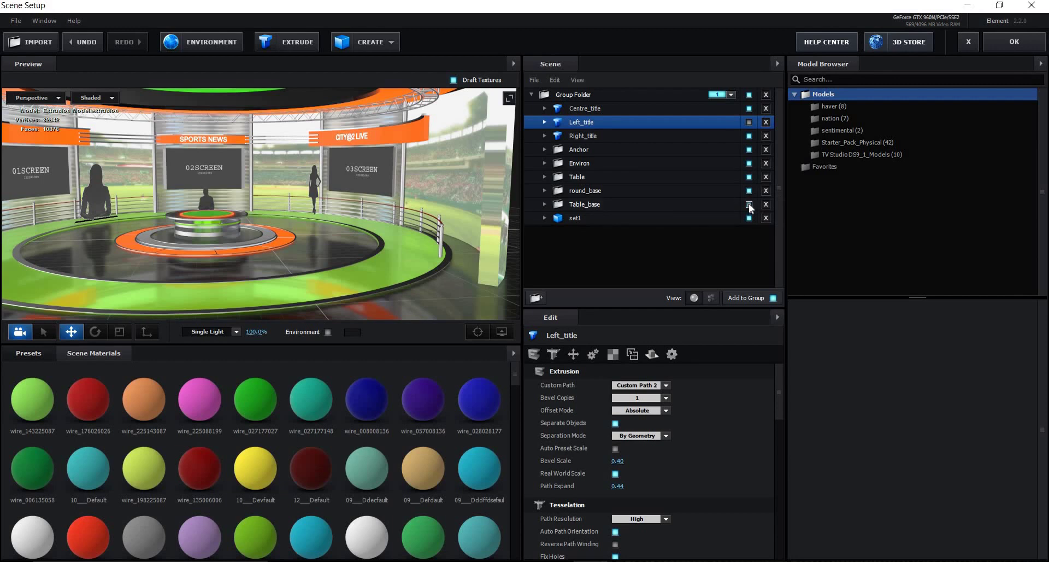
click(749, 205)
click(749, 205)
- Expand the Anchor group, select the right figure, and hide the left anchor silhouette
click(544, 149)
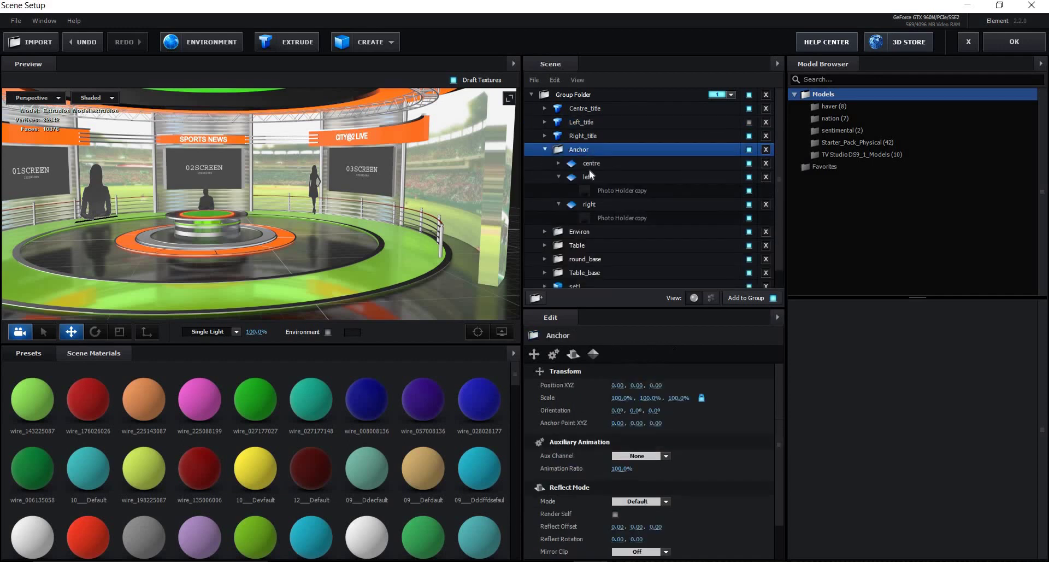
click(559, 176)
click(558, 190)
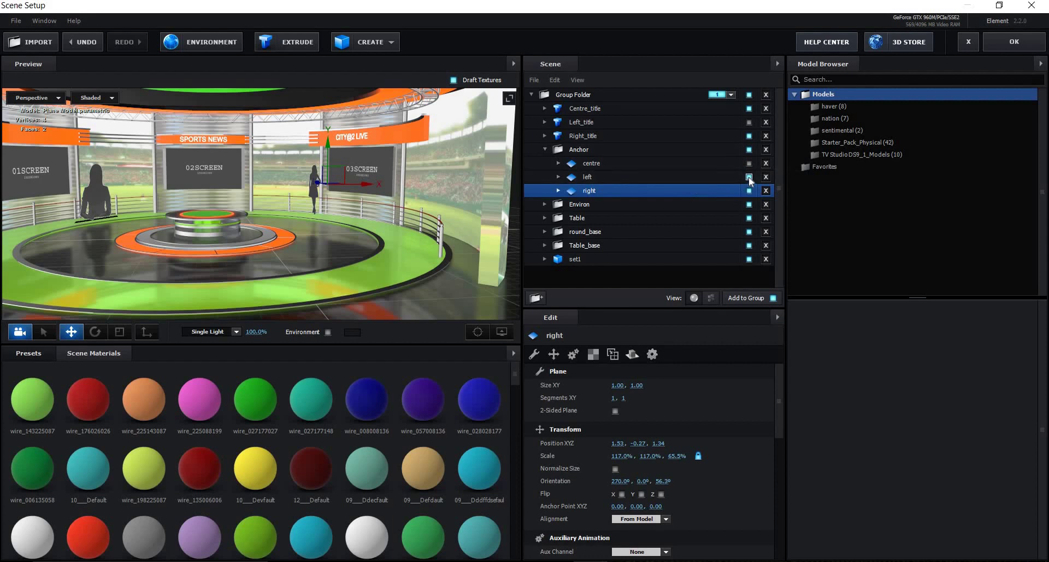
click(750, 177)
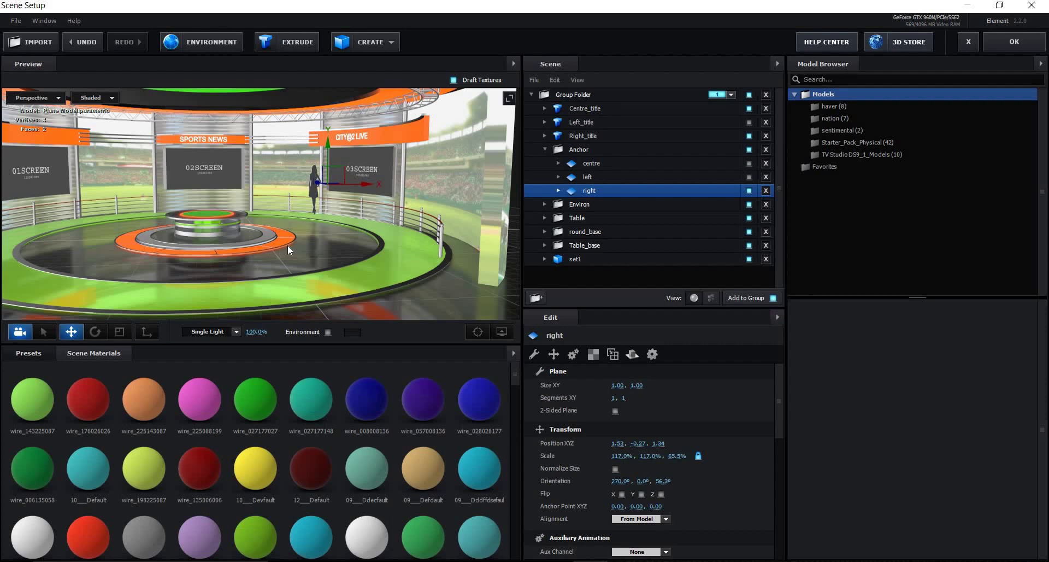
- Move the right anchor to X 0.69, Z 0.00 near the desk and rotate it to 24.1°
mouse_move(290, 244)
mouse_down()
mouse_move(277, 243)
mouse_move(301, 213)
mouse_up()
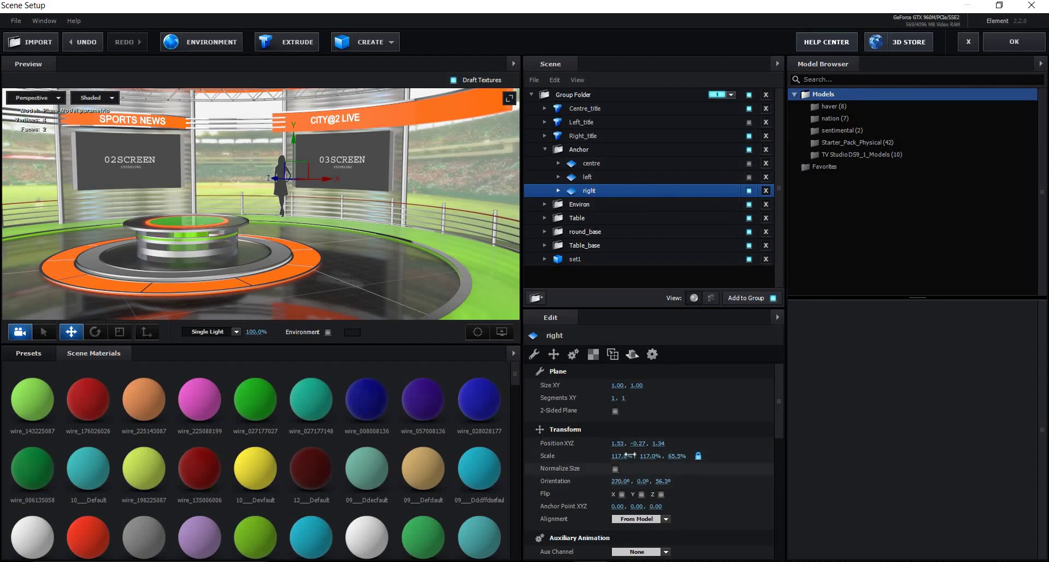
drag(620, 443, 617, 444)
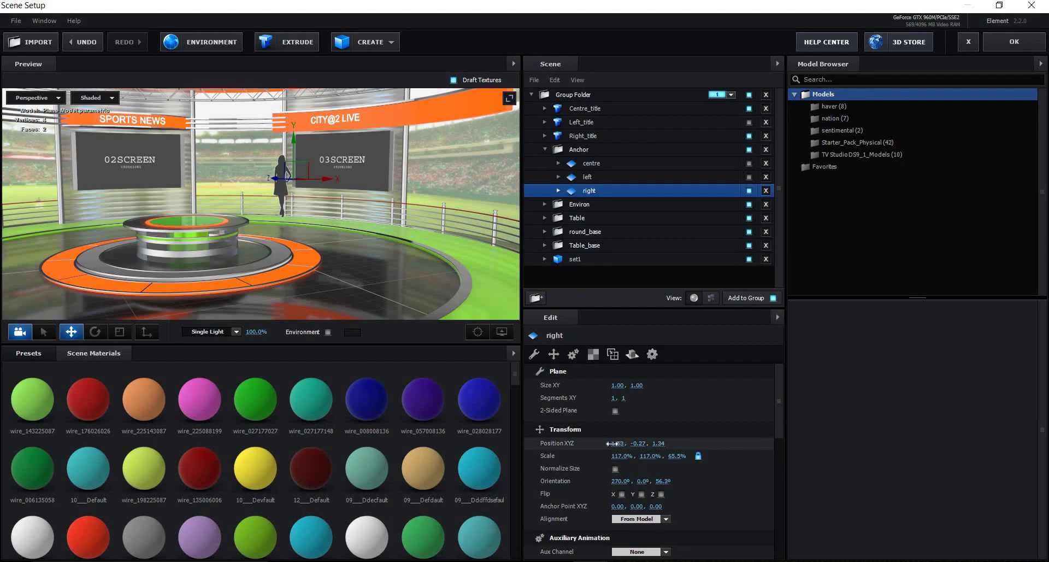
mouse_move(617, 443)
mouse_down()
mouse_move(333, 274)
mouse_move(327, 248)
mouse_up()
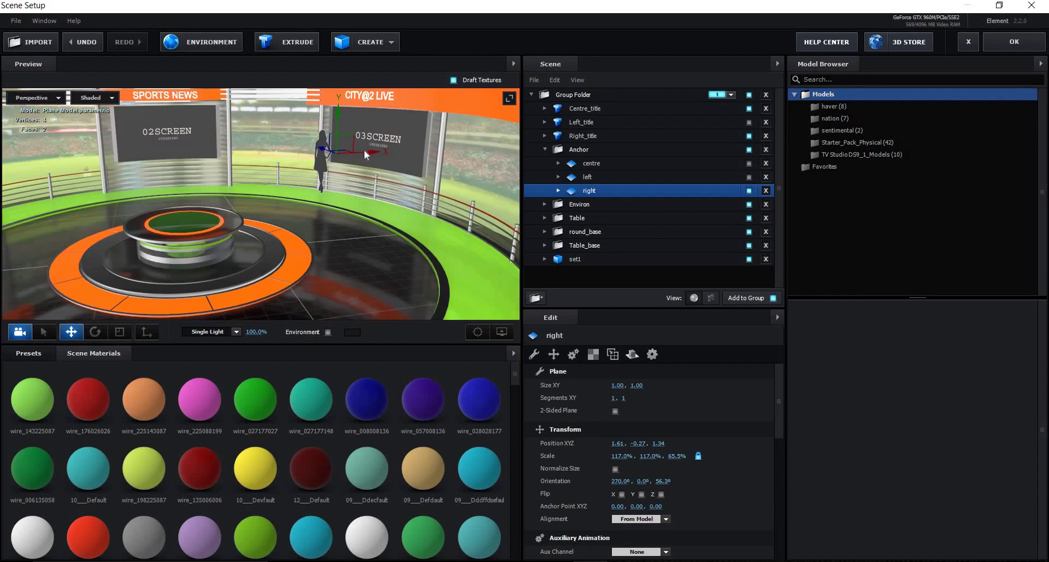
mouse_move(363, 150)
mouse_down()
mouse_move(272, 193)
mouse_move(230, 157)
mouse_up()
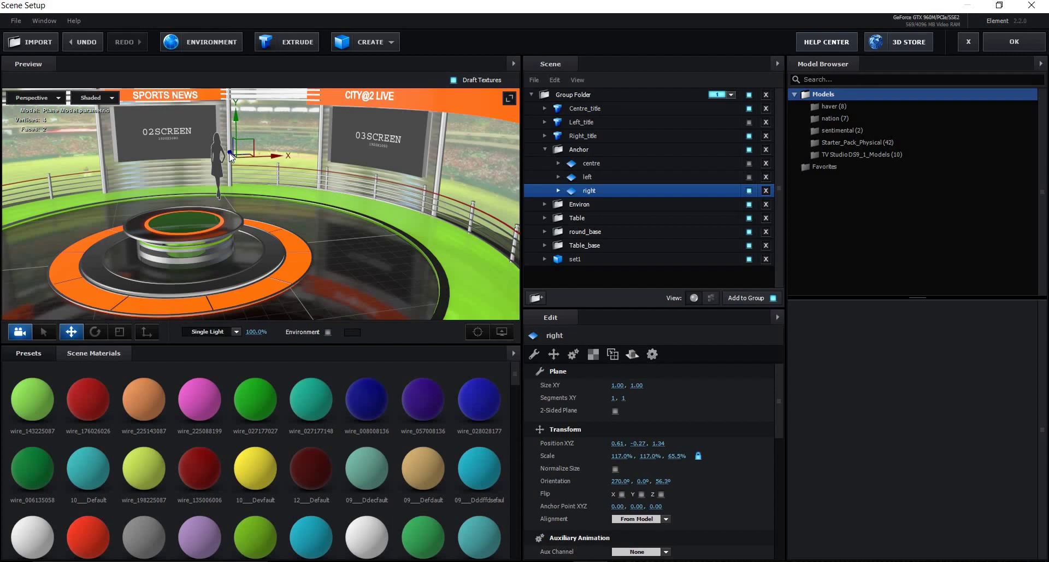
mouse_move(290, 201)
mouse_down()
mouse_move(268, 179)
mouse_move(328, 188)
mouse_up()
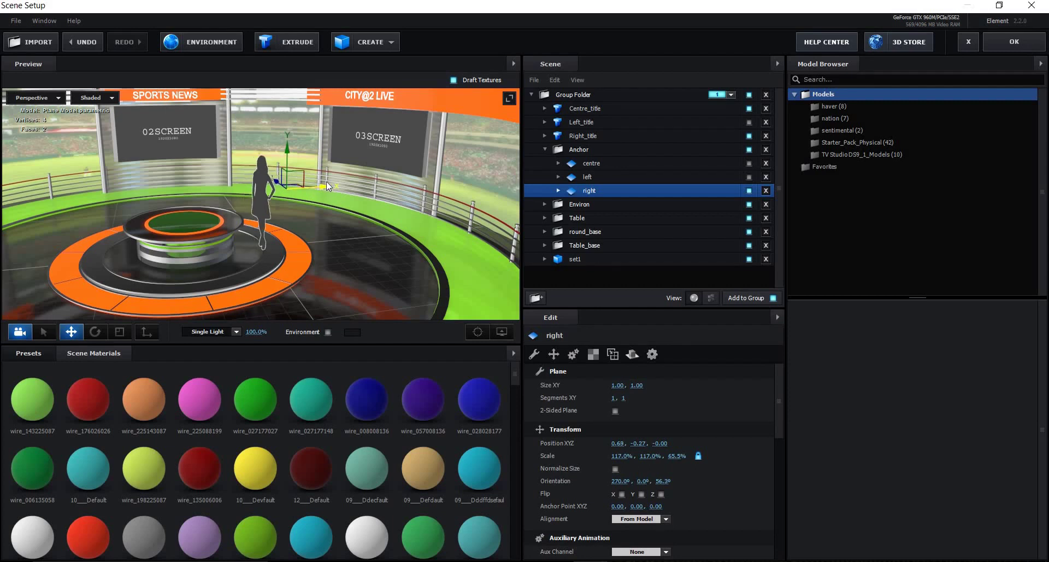
key(e)
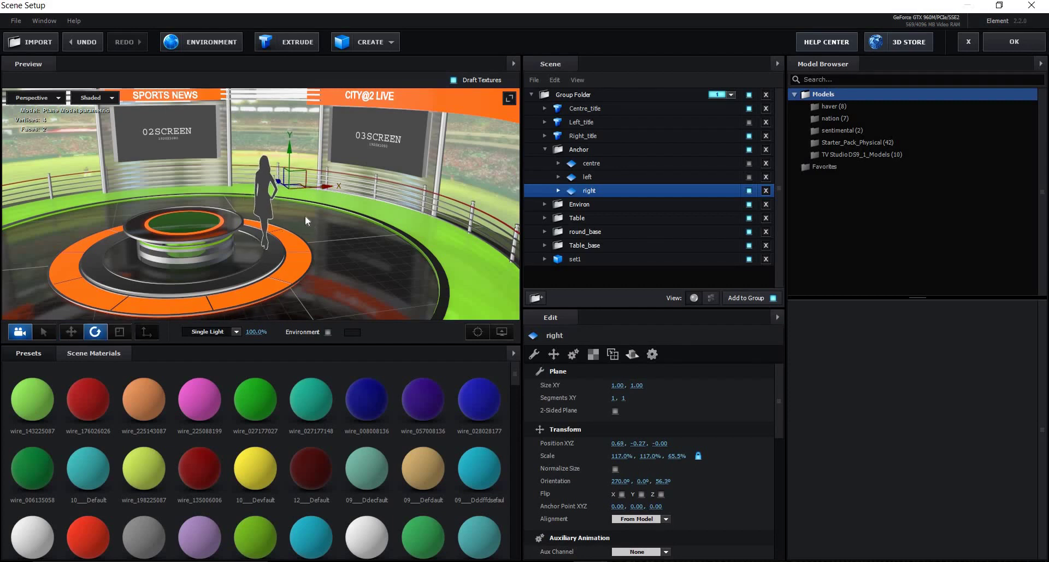
drag(299, 201, 317, 224)
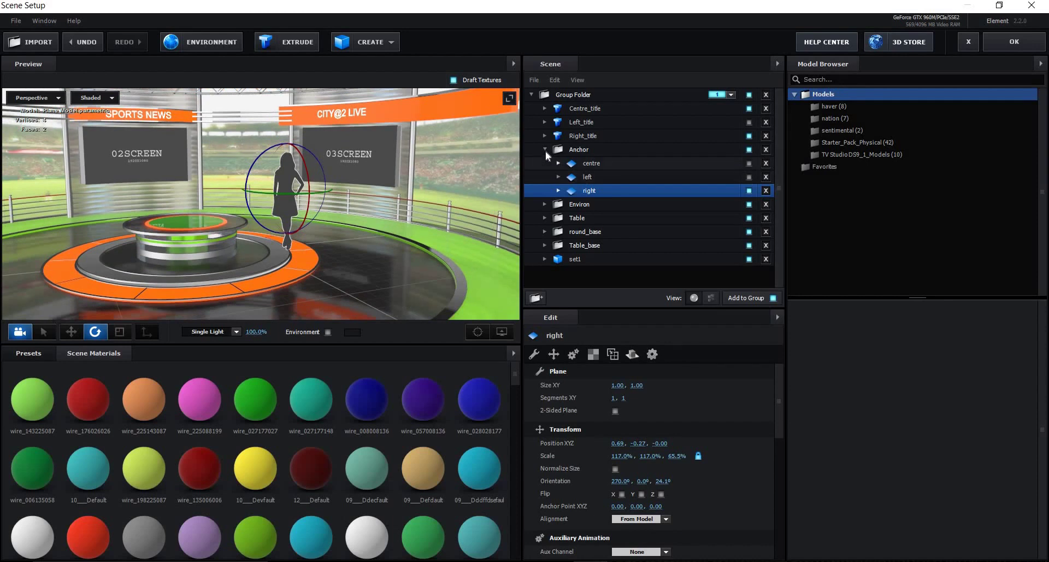
- Collapse Anchor, hide the central Table desk, move the view closer, and expand Environ
click(544, 148)
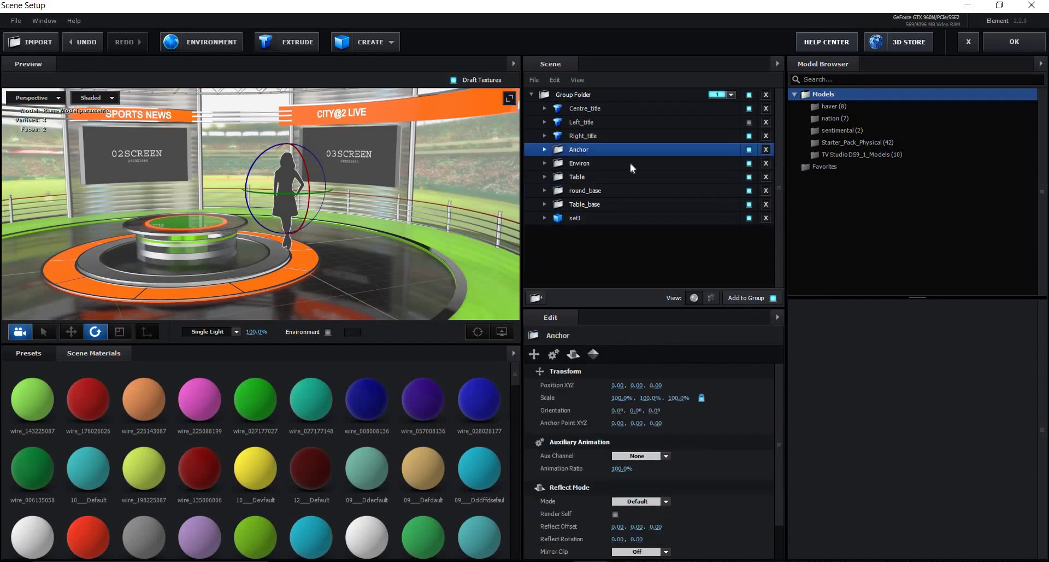
click(749, 177)
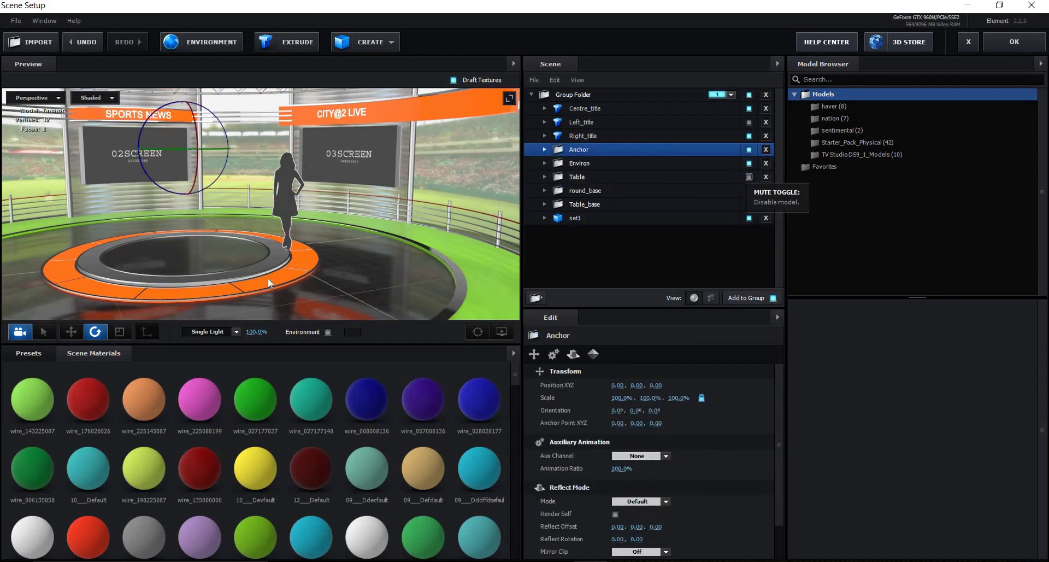
drag(205, 253, 264, 241)
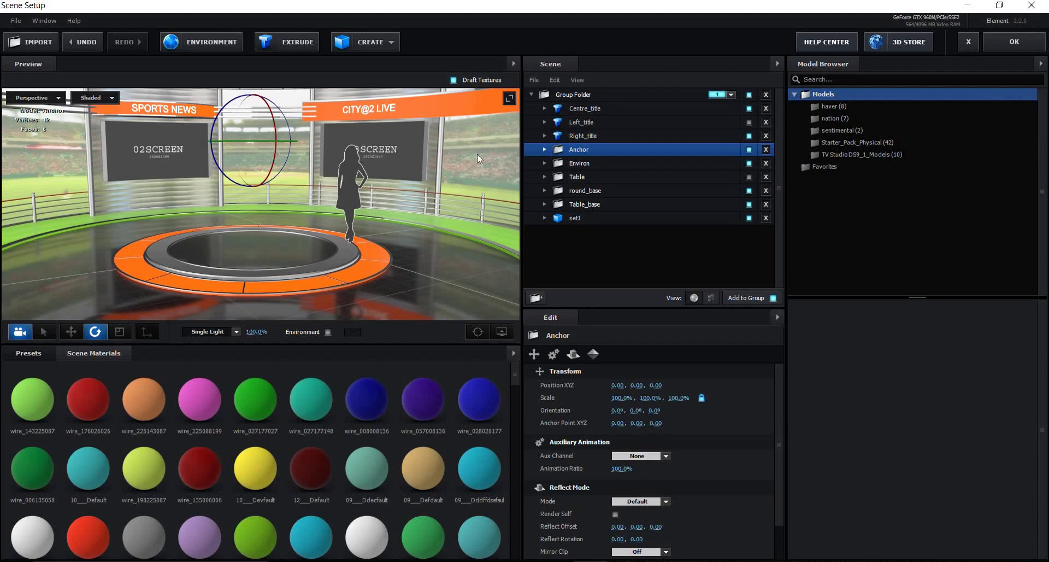
click(544, 163)
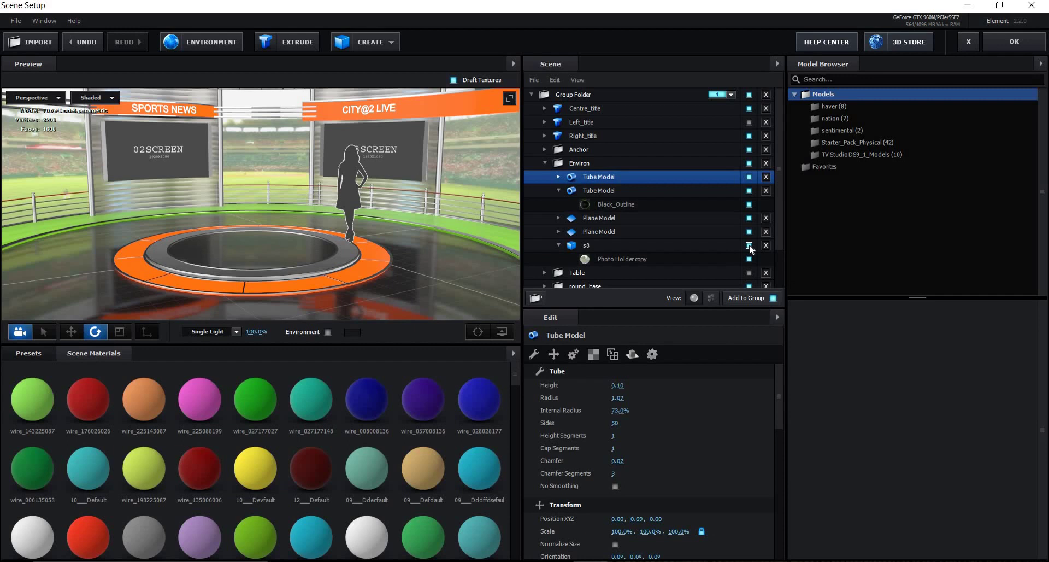
- Set the Photo Holder copy diffuse texture to baseball-diamond-995024_1920.jpg instead of final_wal.jpg
click(664, 257)
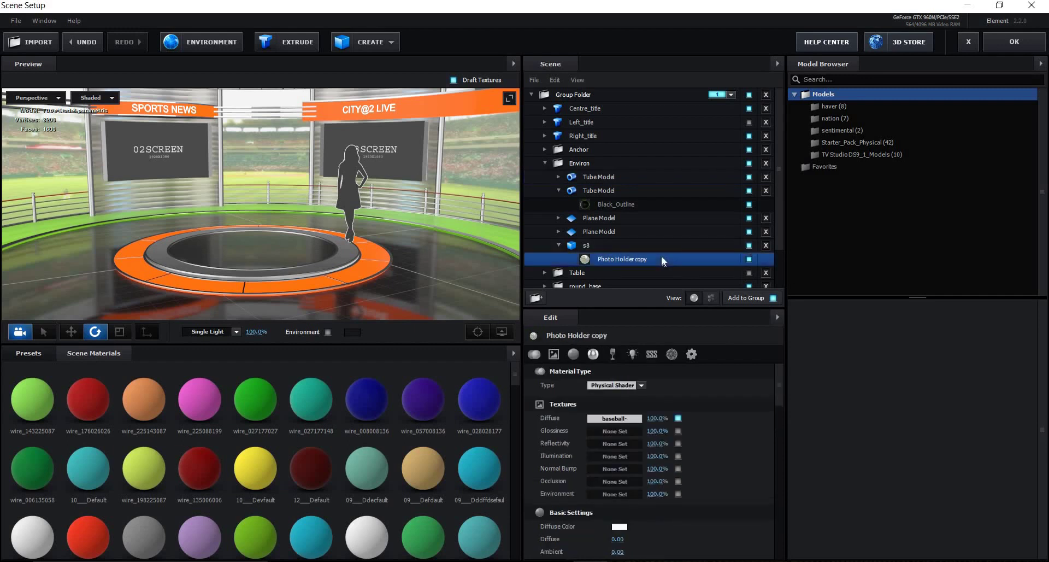
click(616, 420)
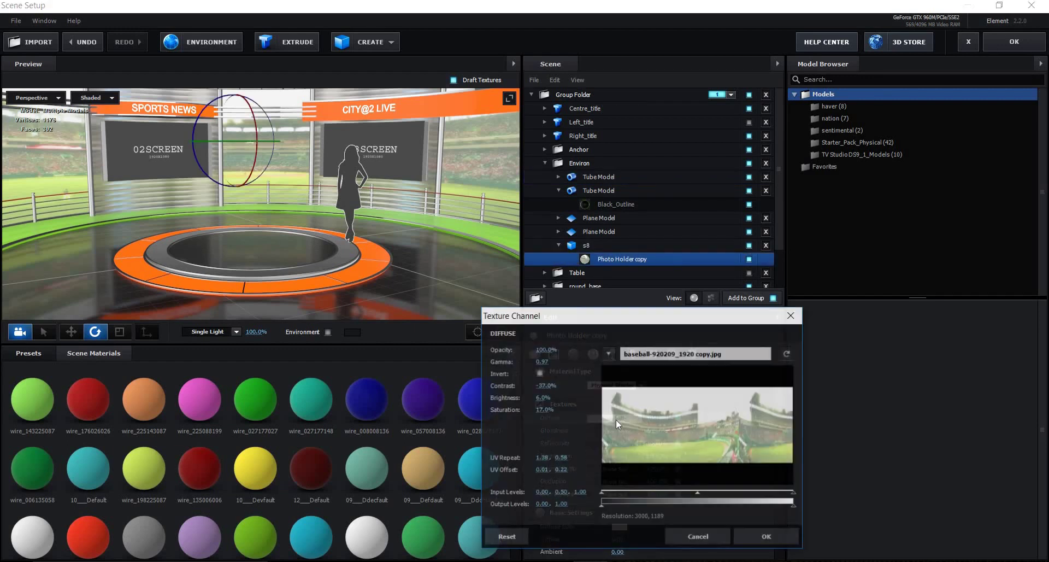
click(716, 354)
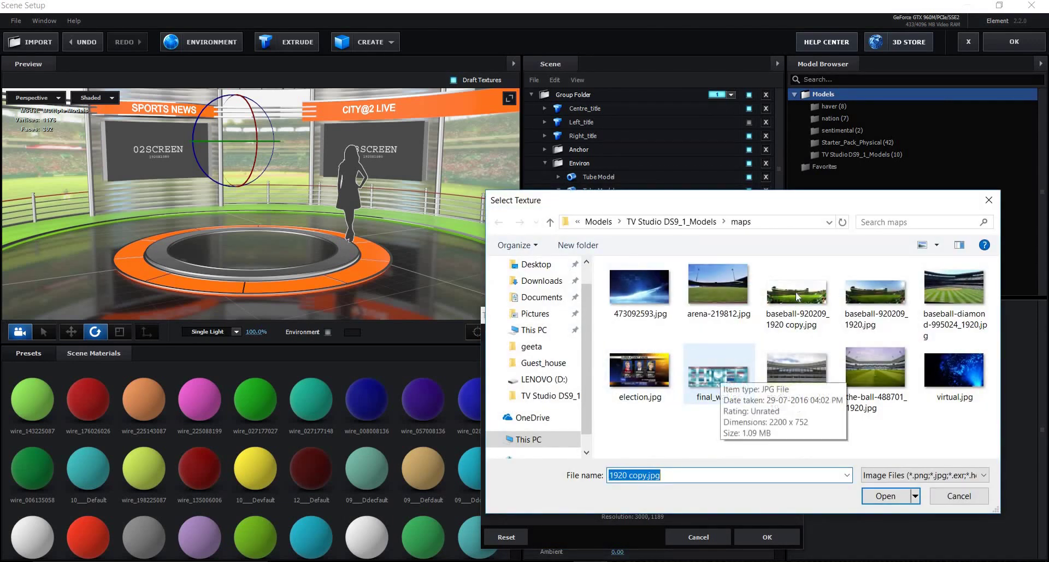
click(714, 372)
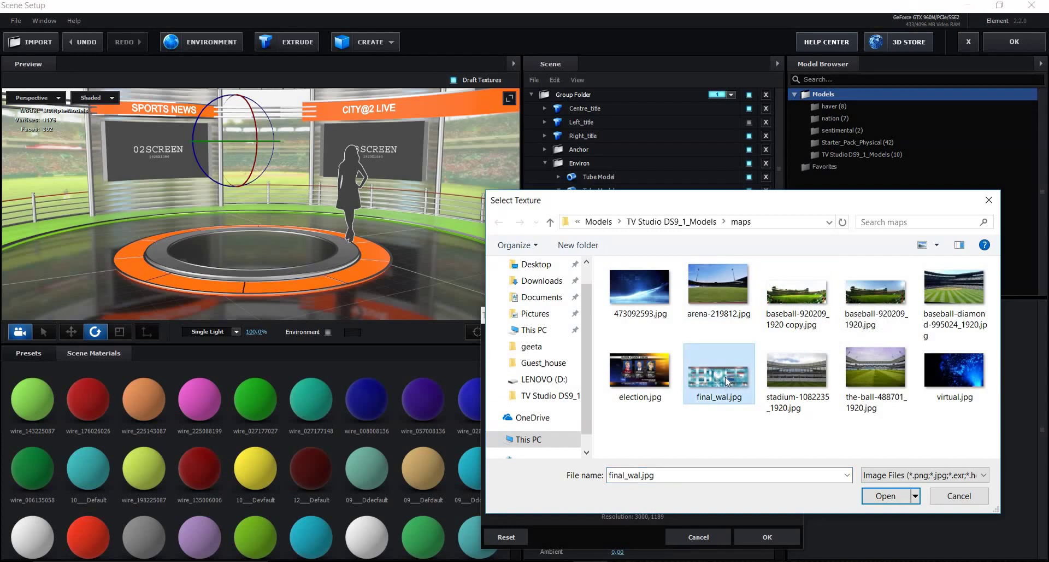
double_click(726, 375)
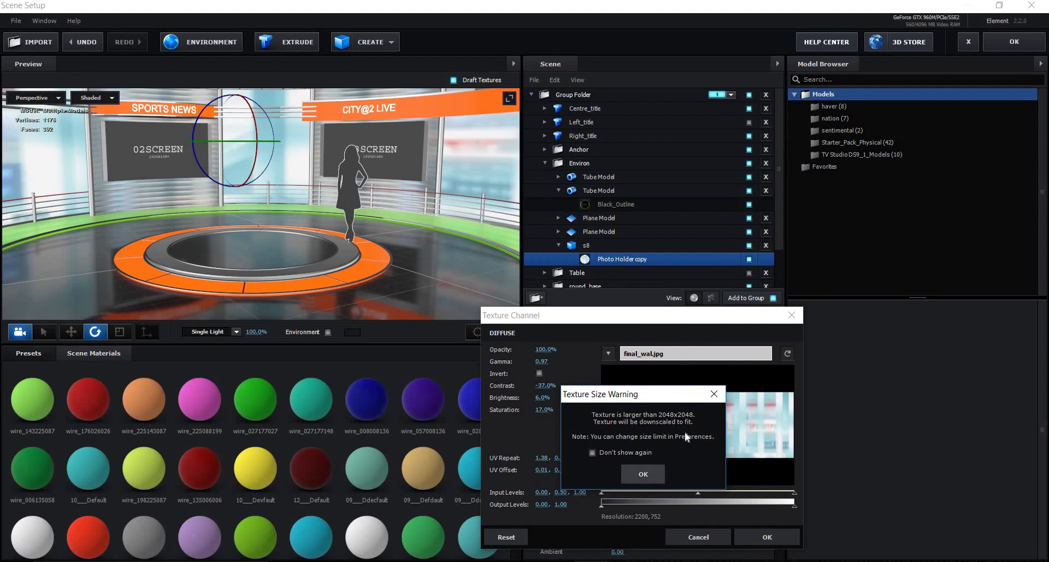
key(Return)
click(695, 355)
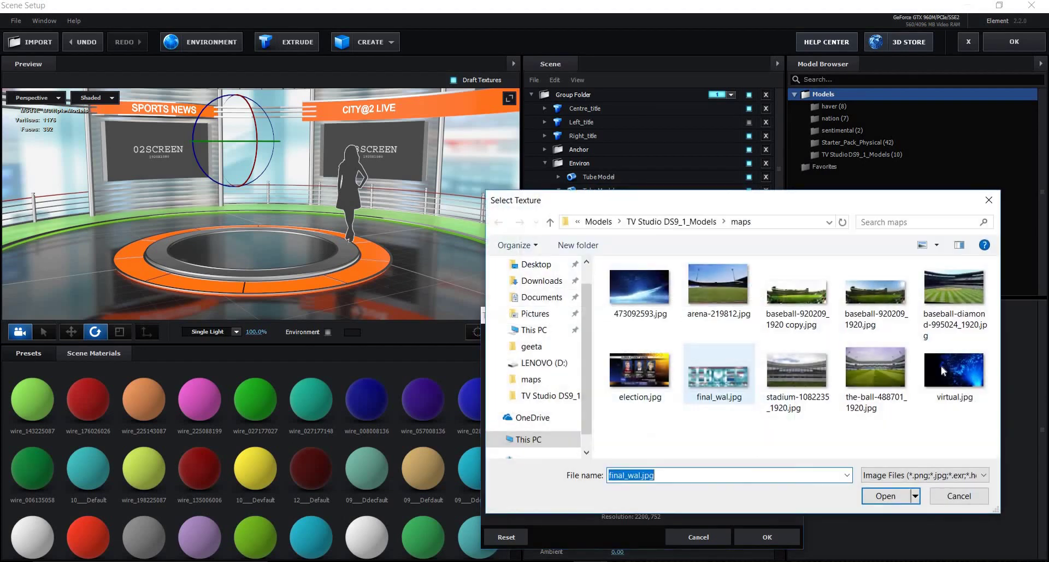
click(939, 287)
double_click(939, 287)
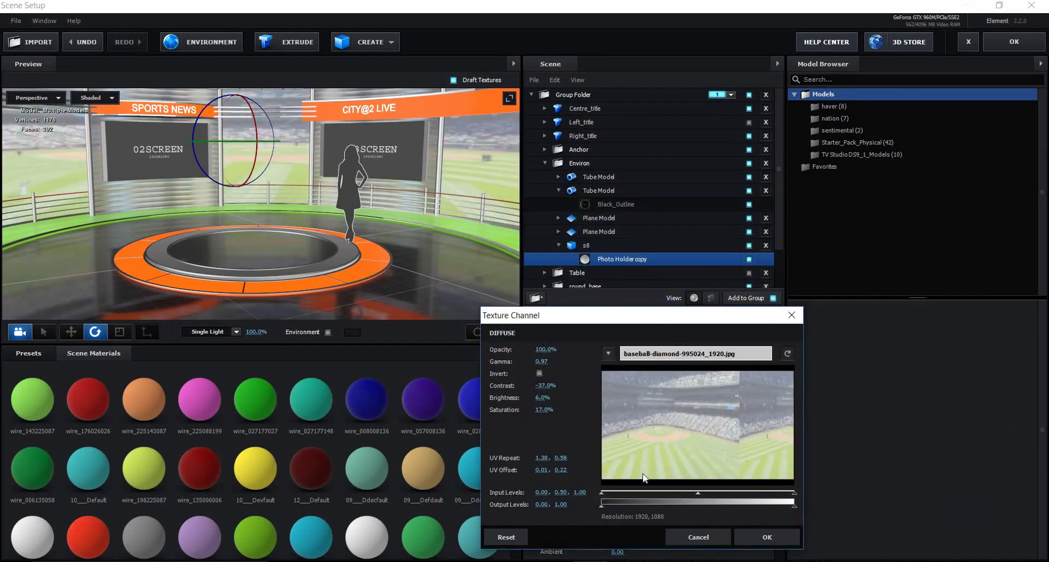
click(766, 530)
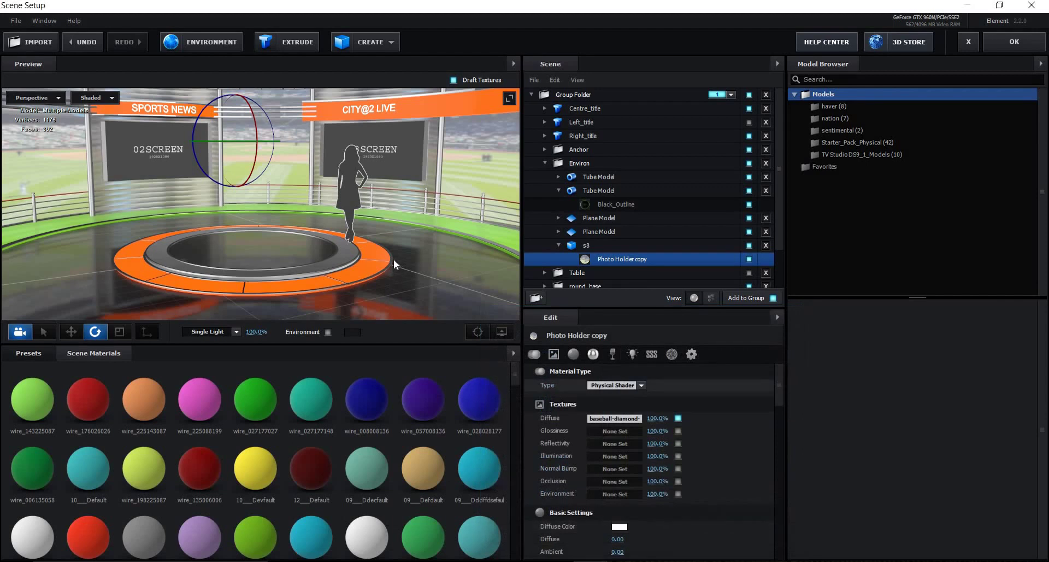
- Orbit to a wider, lower view and select the green floor's Paint_Red material
drag(392, 259, 382, 229)
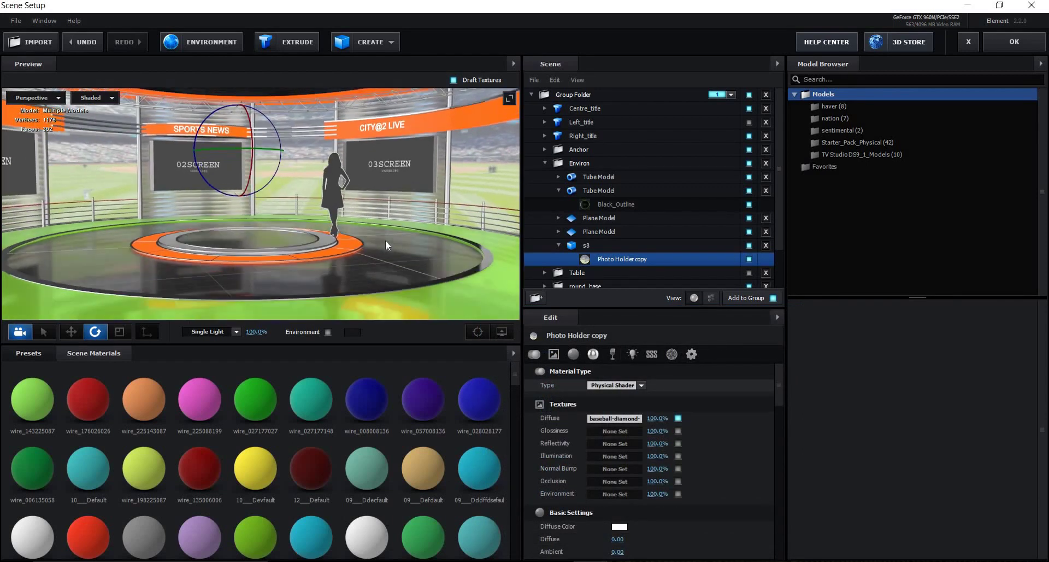
drag(382, 230, 260, 269)
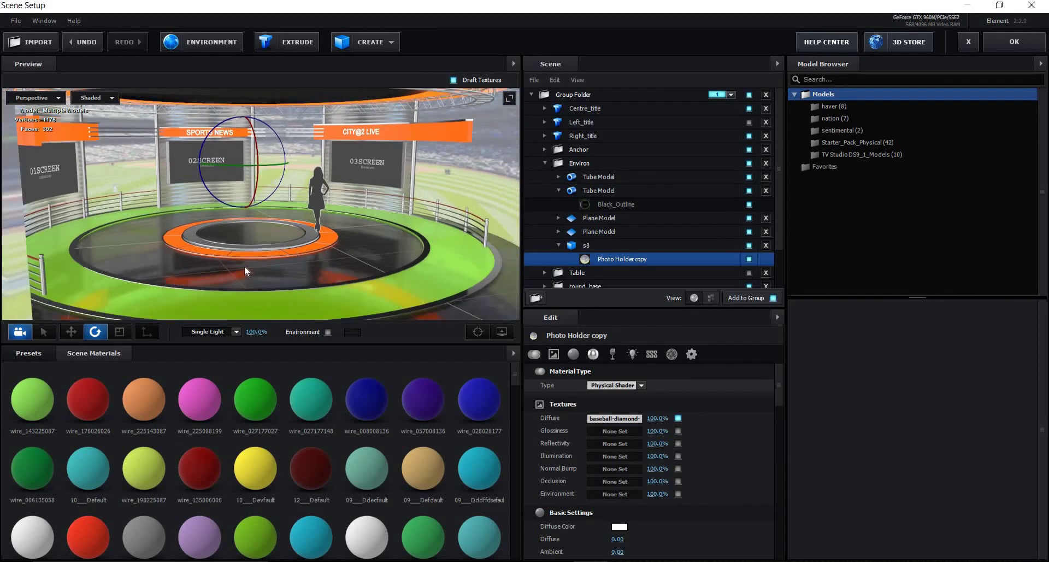
click(404, 289)
scroll(765, 243, down, 1)
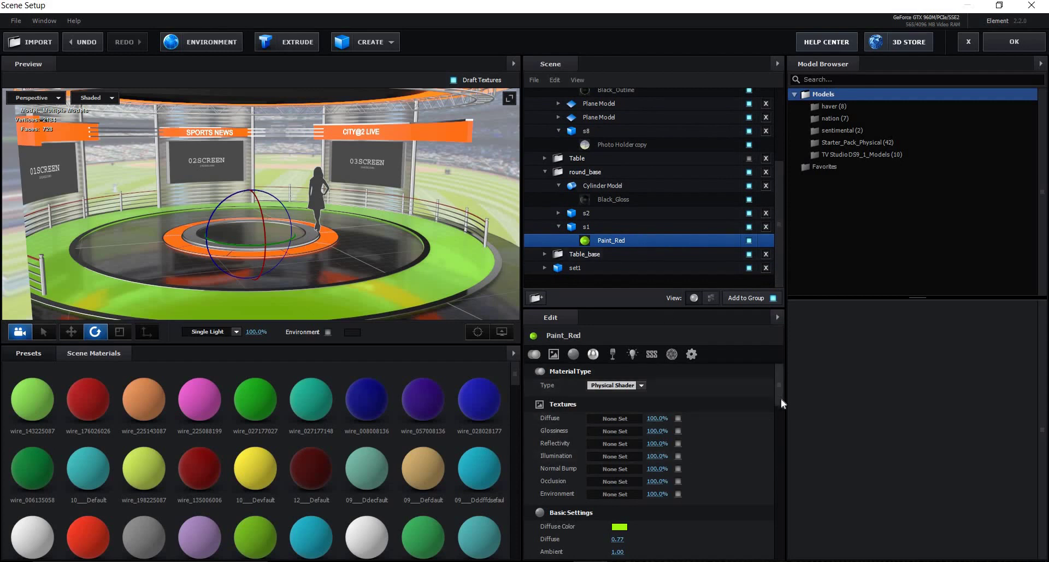
- Change Paint_Red's diffuse colour from green to crimson
drag(778, 387, 776, 418)
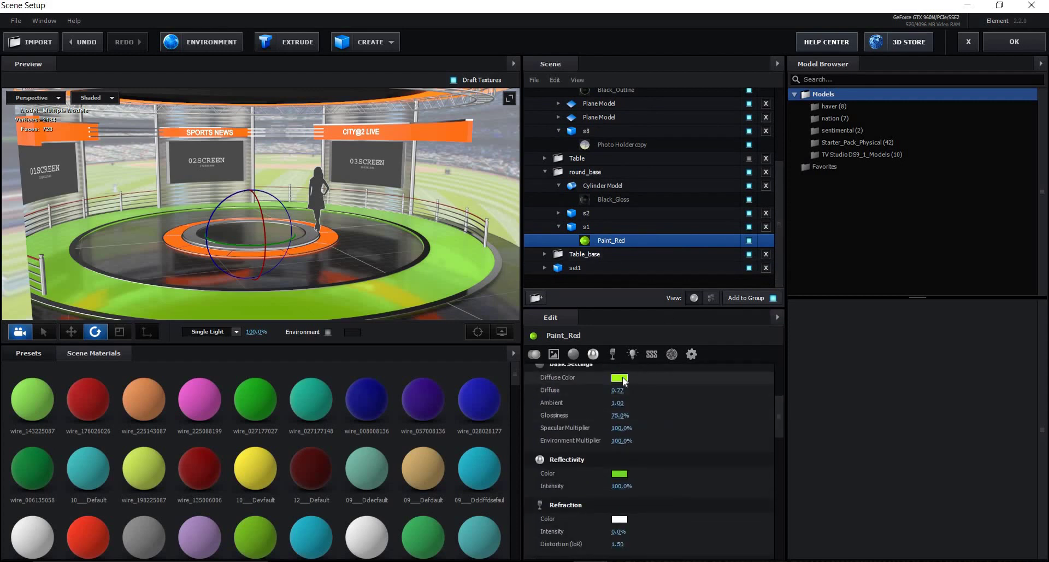
click(620, 379)
click(670, 333)
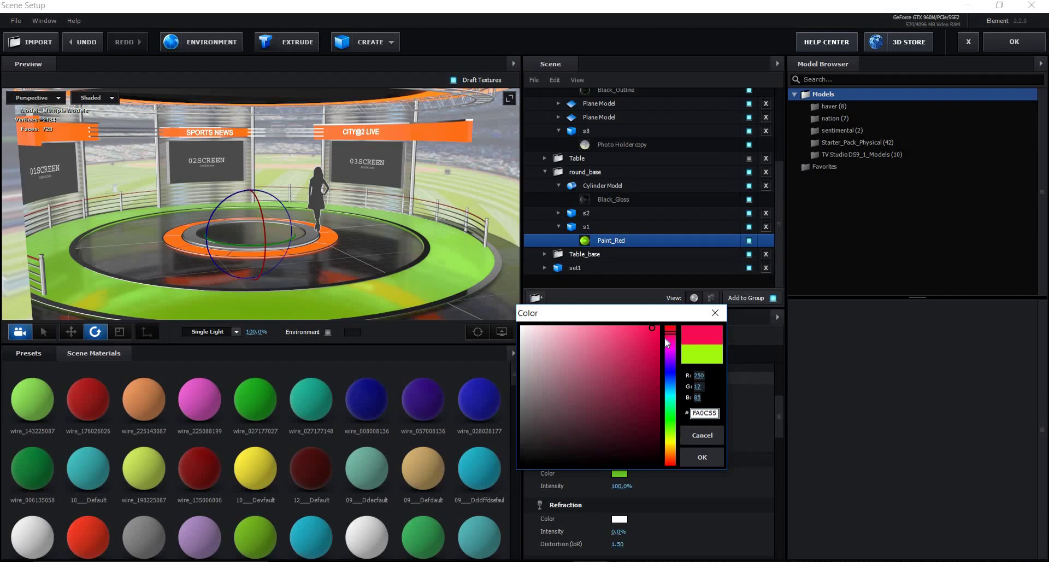
click(647, 349)
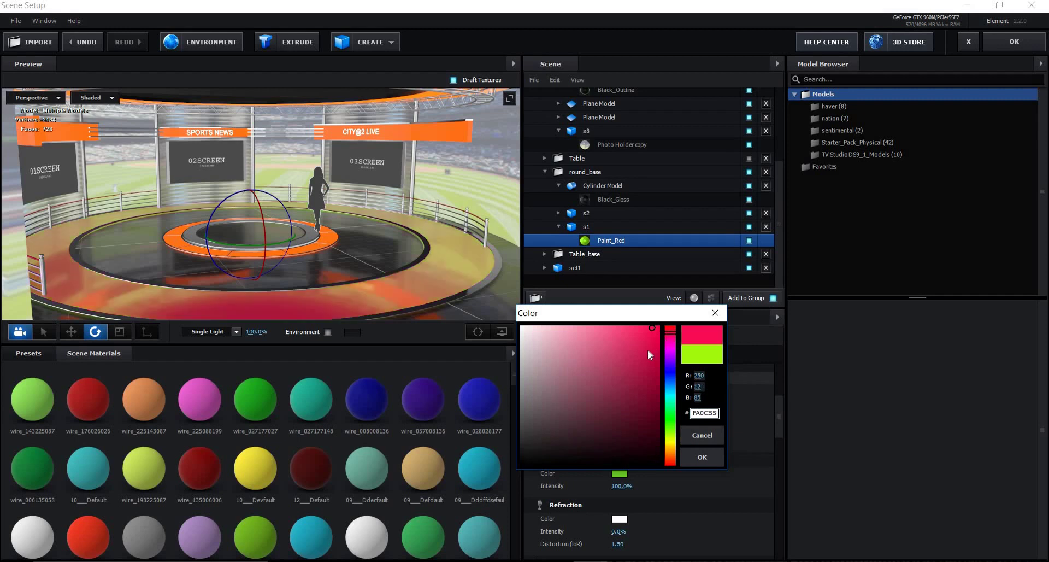
click(709, 458)
- Set Paint_Red's reflectivity colour to dark blue and view the studio more frontally
click(621, 475)
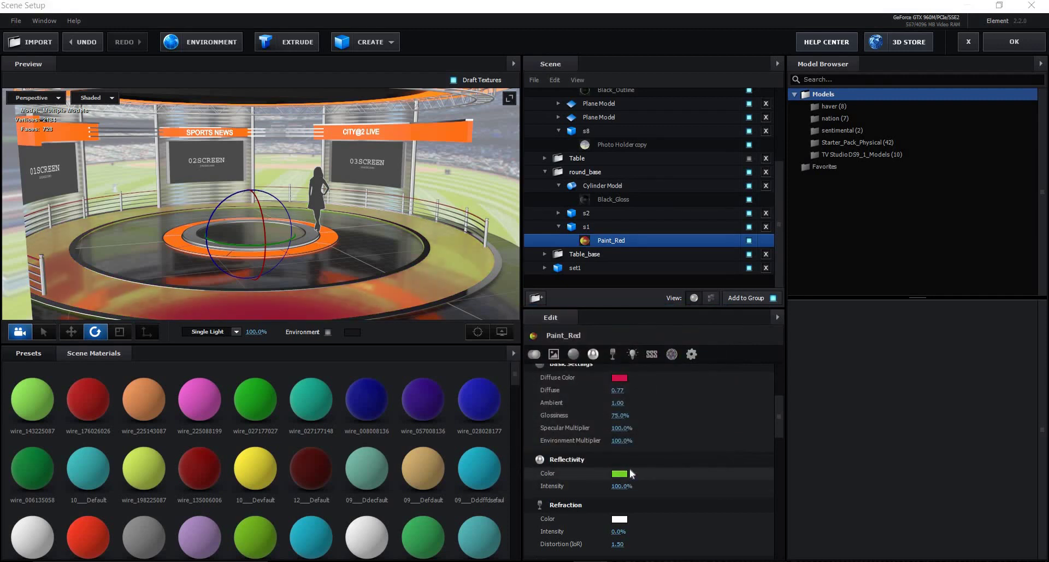
click(671, 458)
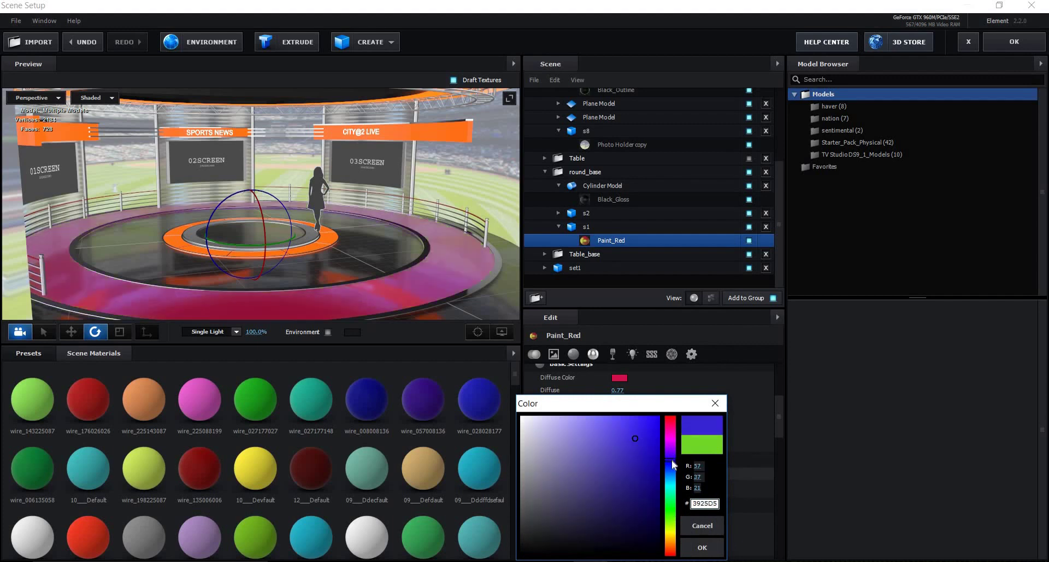
drag(644, 493, 650, 457)
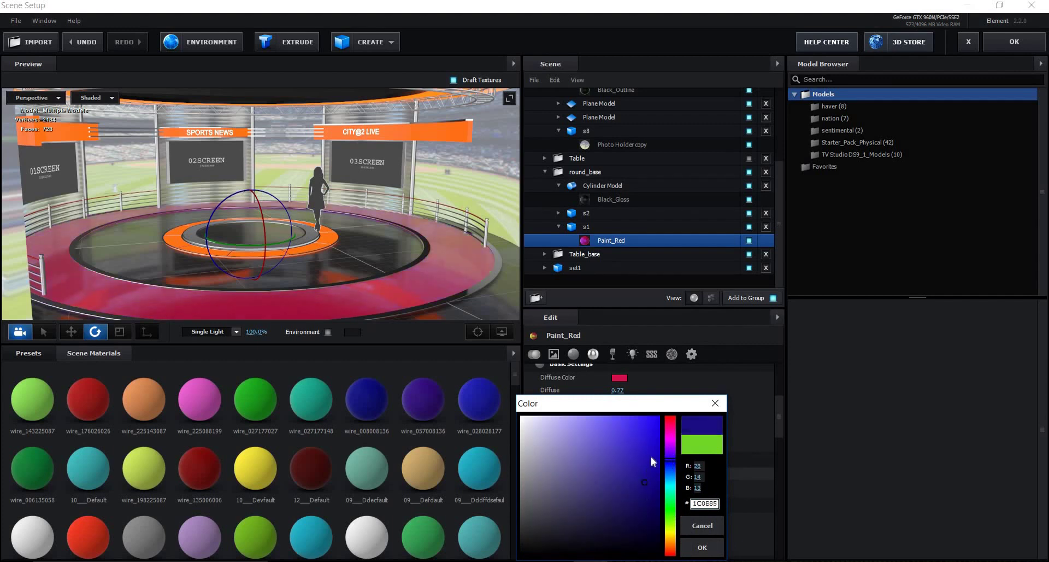
click(720, 547)
scroll(645, 443, down, 5)
scroll(657, 477, down, 3)
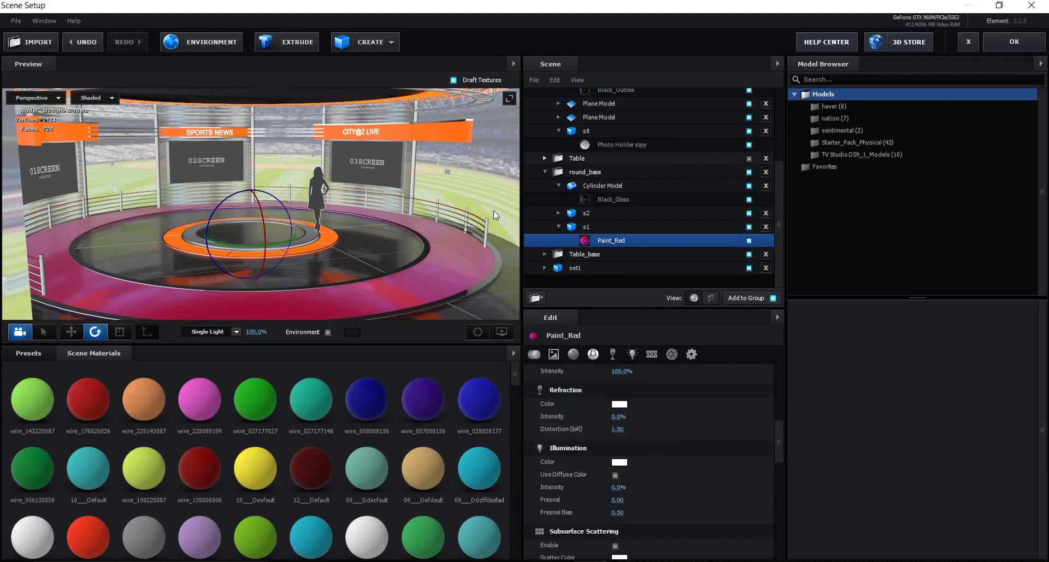
drag(411, 249, 391, 244)
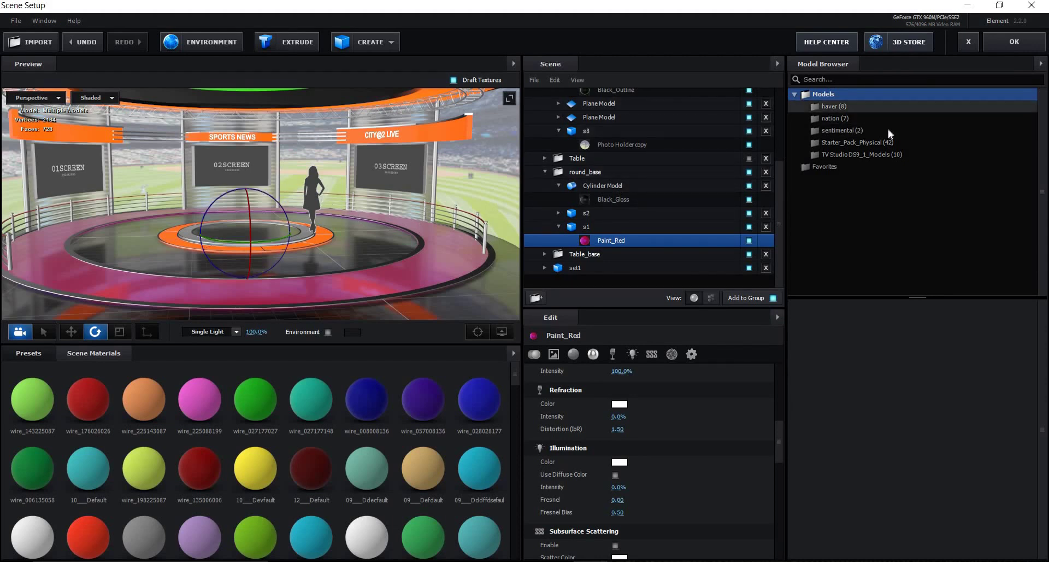
- Add the alarm_clock model from Starter_Pack_Physical to the scene
click(862, 143)
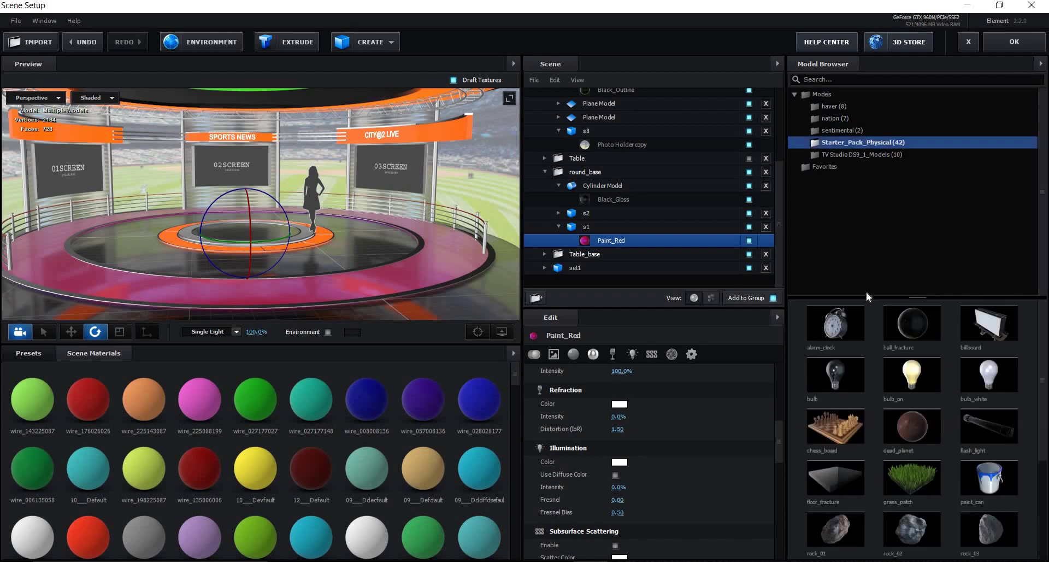
double_click(840, 322)
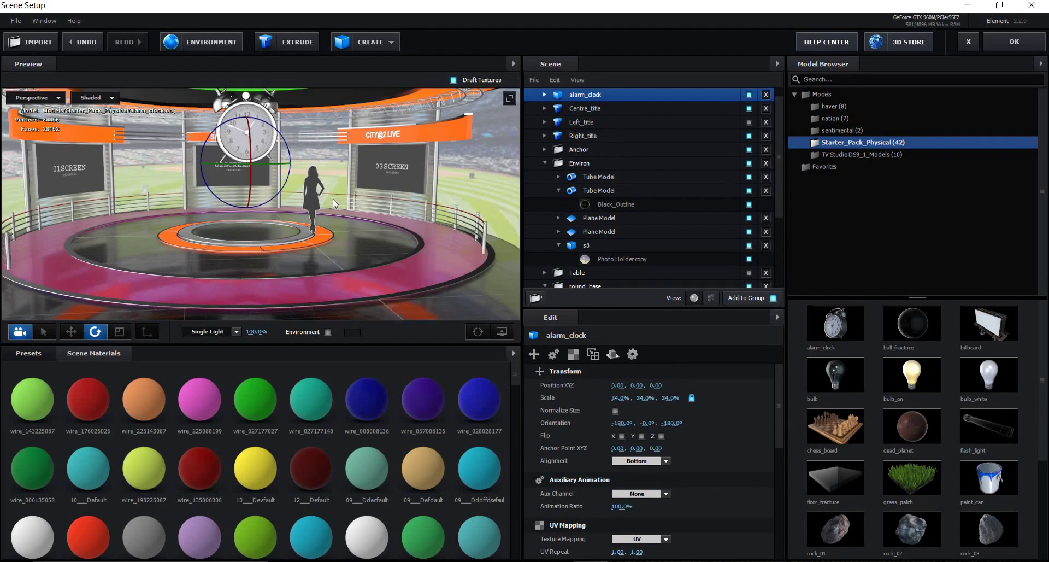
drag(333, 199, 239, 171)
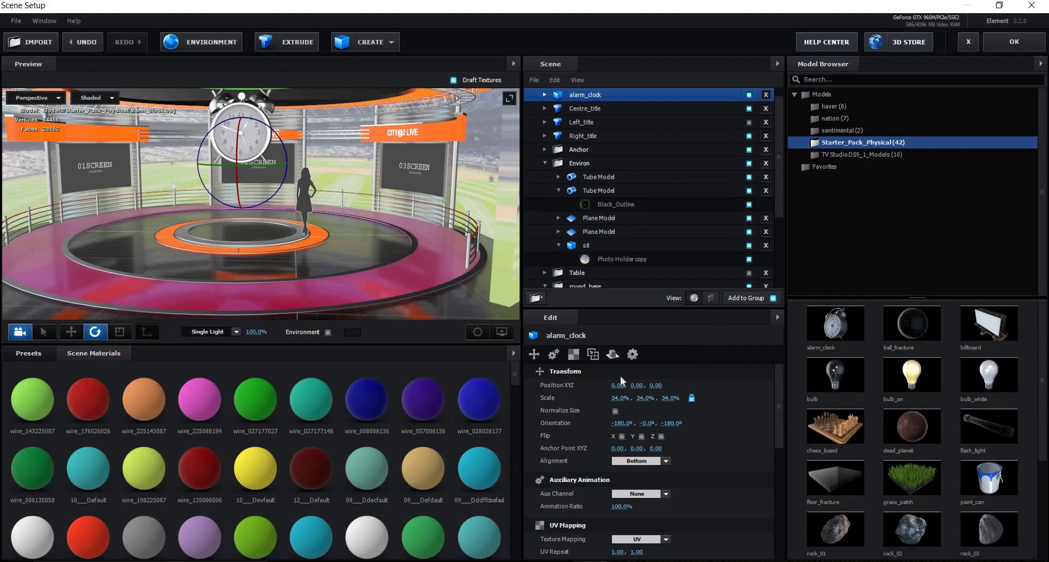
- Place the clock at Y -0.62 on the floor, turn it to 319.4°, and scale it to 19.5%
drag(630, 386, 599, 387)
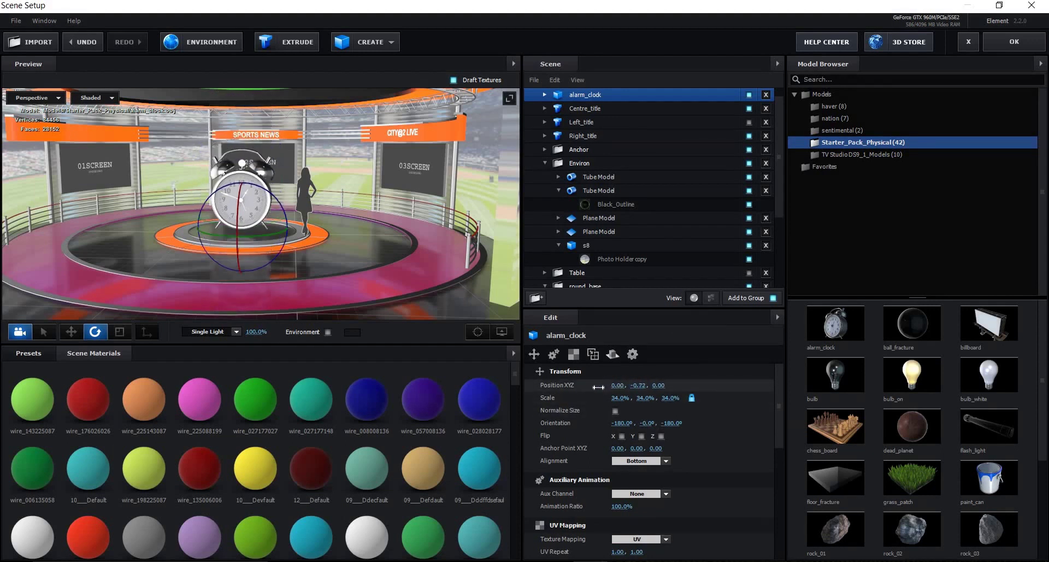
drag(604, 386, 605, 386)
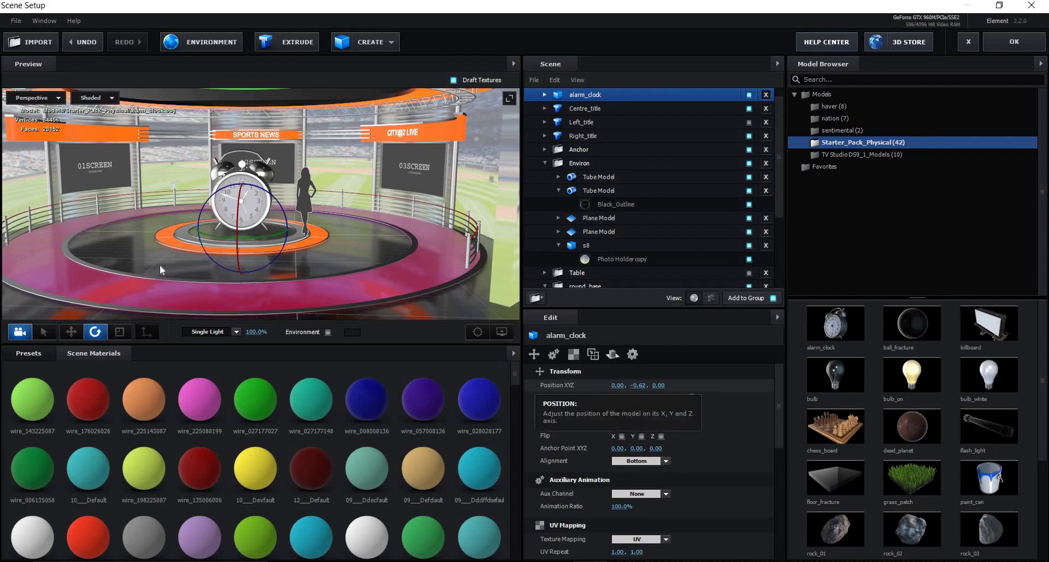
drag(238, 234, 336, 284)
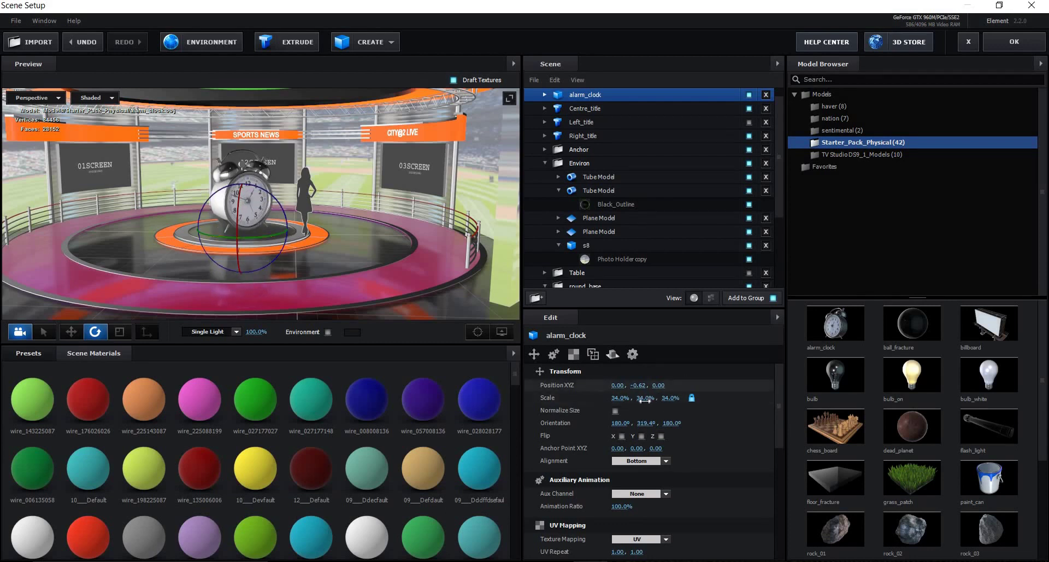
drag(623, 399, 627, 398)
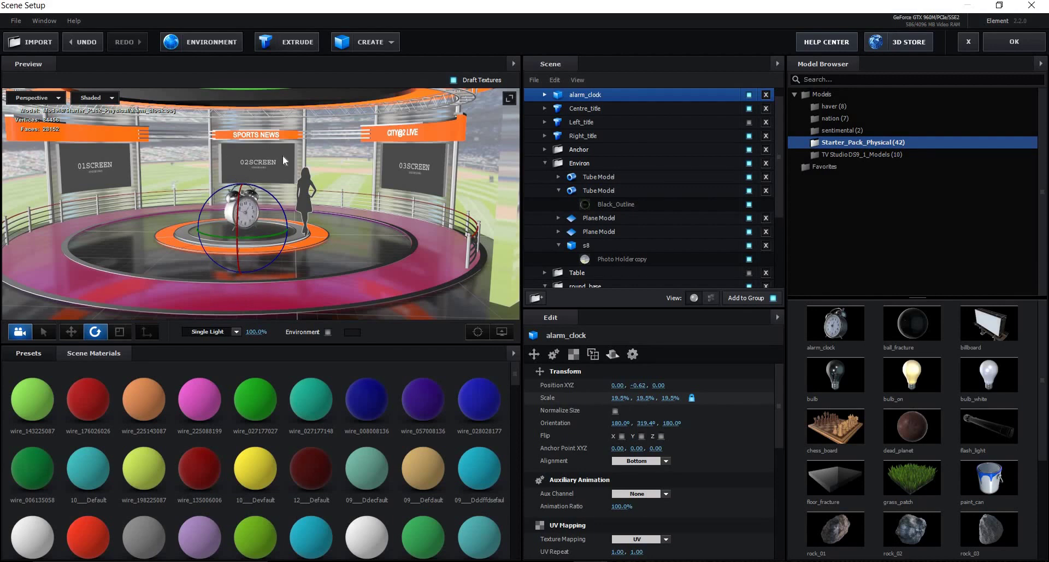
- Apply the Scene Setup changes and scrub through the animation in my_scene
click(1017, 42)
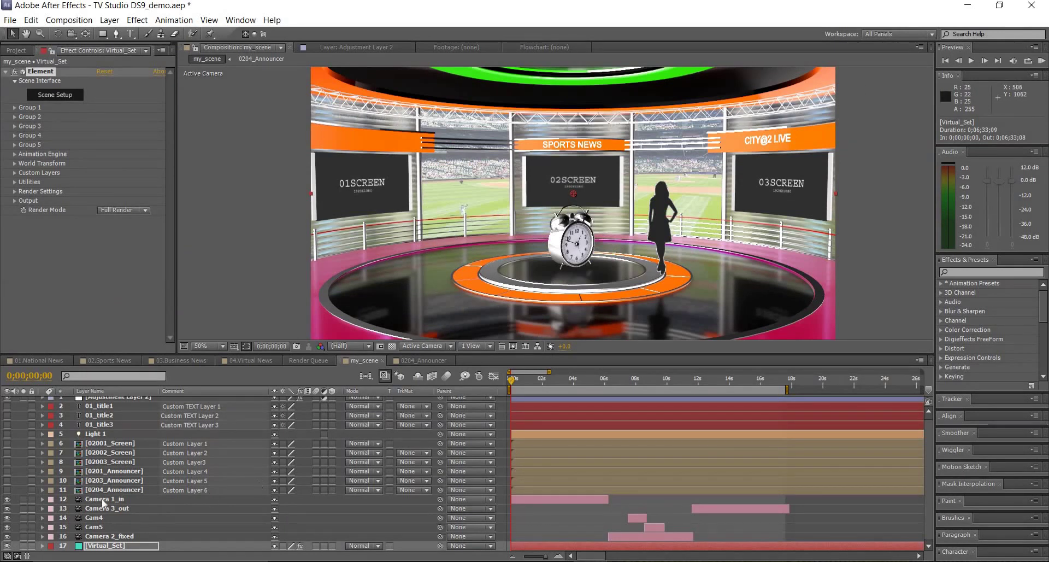
drag(526, 381, 569, 383)
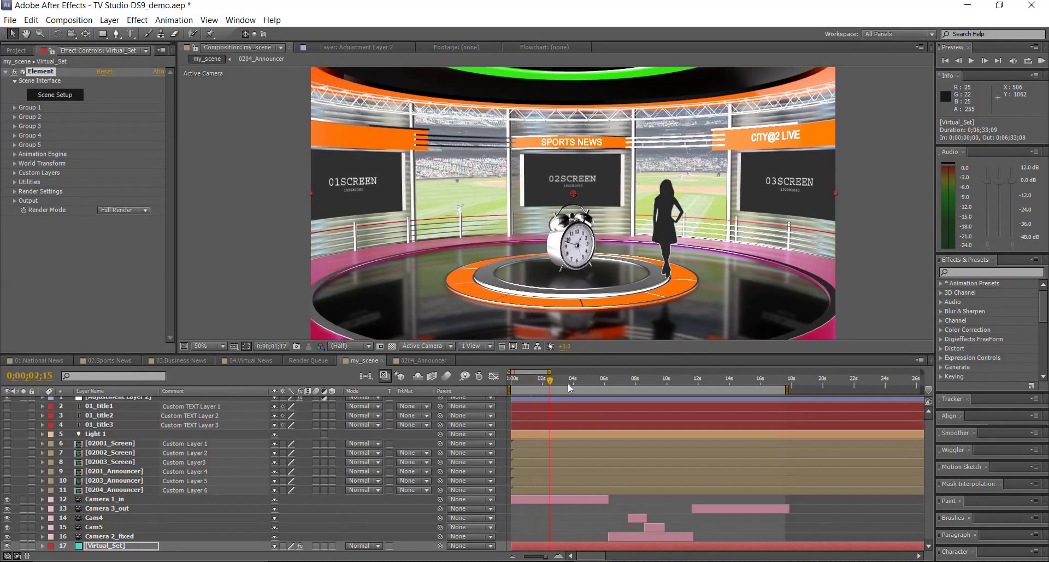
mouse_move(569, 382)
mouse_down()
mouse_move(586, 387)
mouse_move(527, 378)
mouse_up()
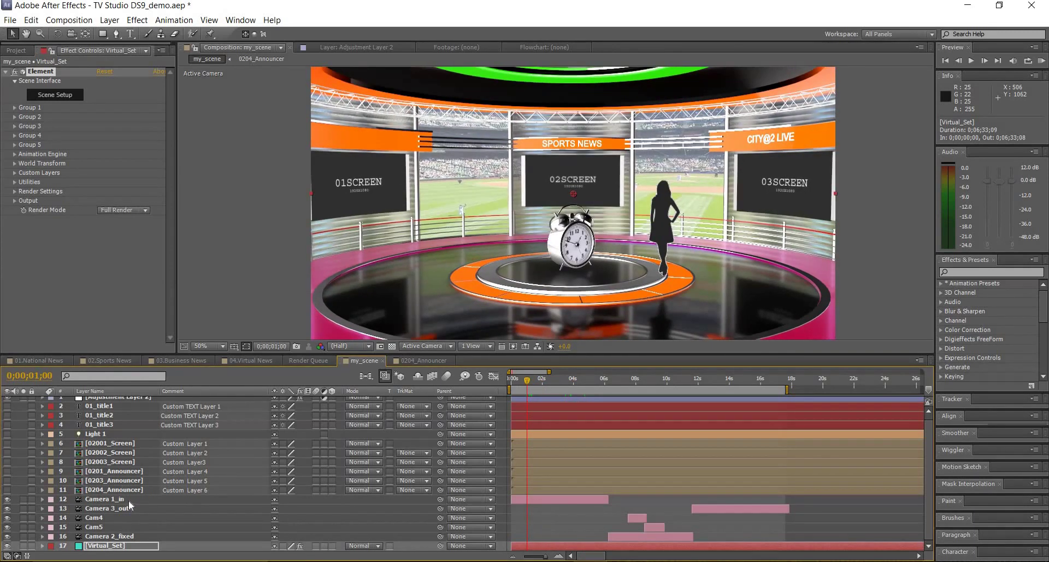
- Delete the five camera layers from Camera 1_in through Camera 2_fixed
click(129, 501)
shift+click(120, 535)
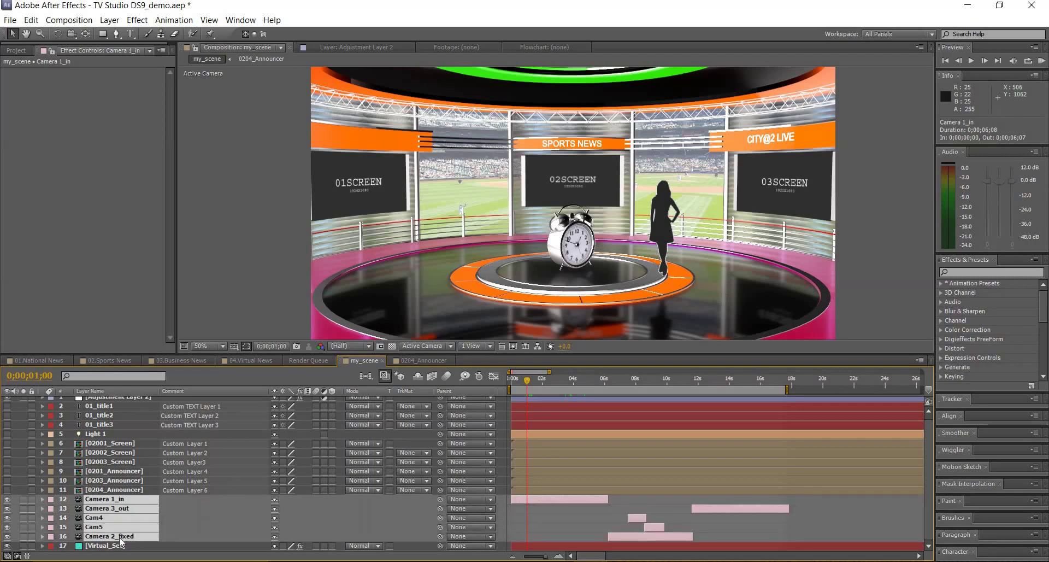
key(Delete)
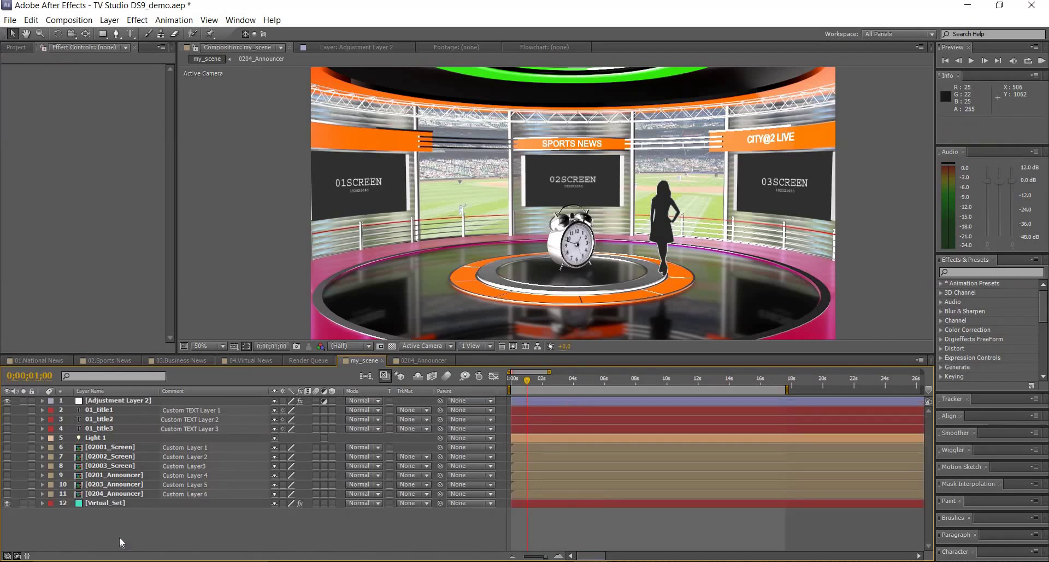
- Add a new Camera 1 layer with the 35mm lens preset to my_scene
right_click(148, 535)
mouse_move(207, 425)
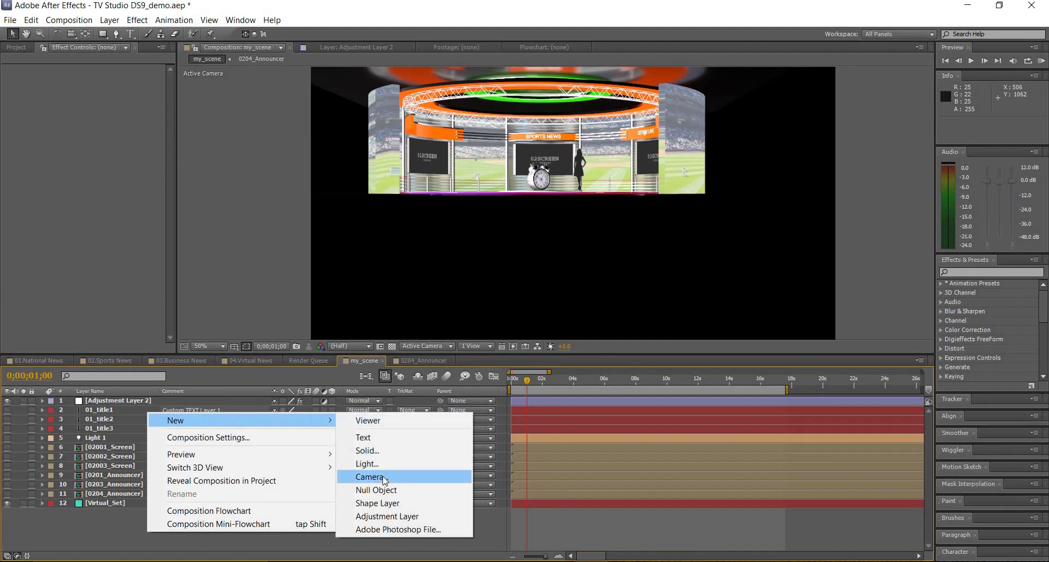
click(385, 477)
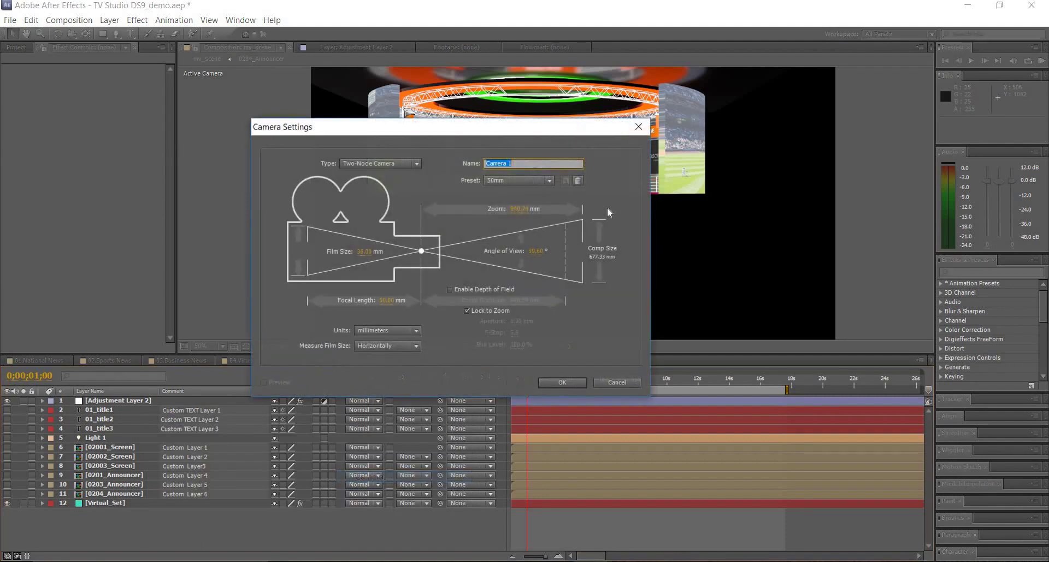
click(511, 181)
click(521, 259)
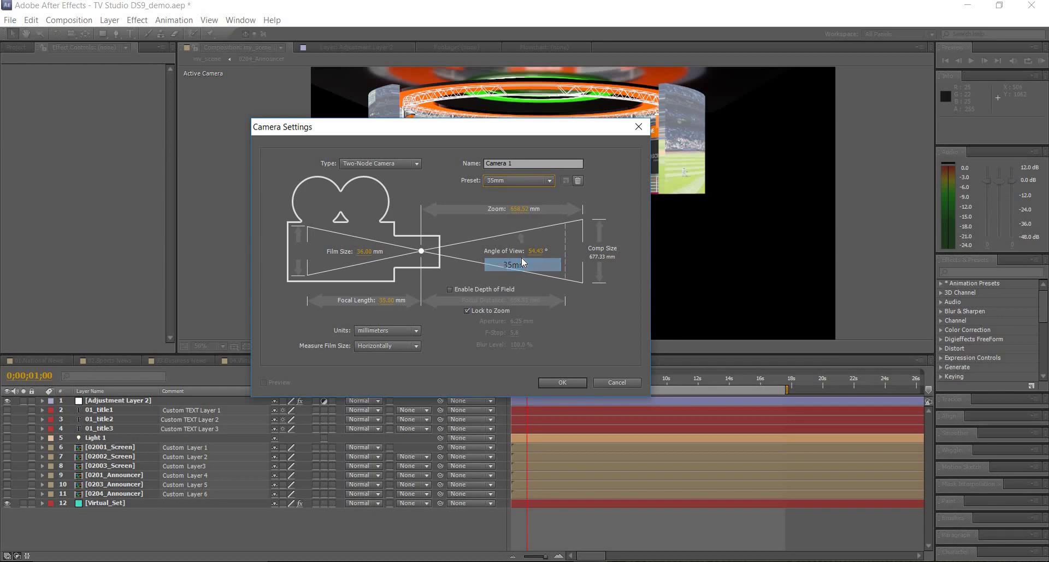
click(563, 382)
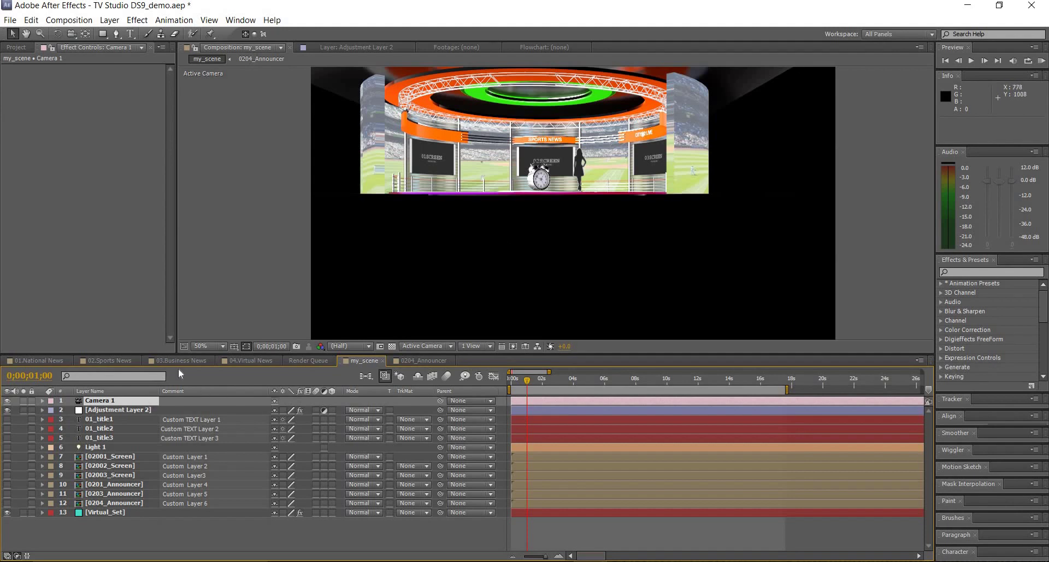
- Pan and dolly Camera 1 with the Track XY and Track Z tools to position 826.0, 390.0, -1178.7, centring the studio set
click(71, 34)
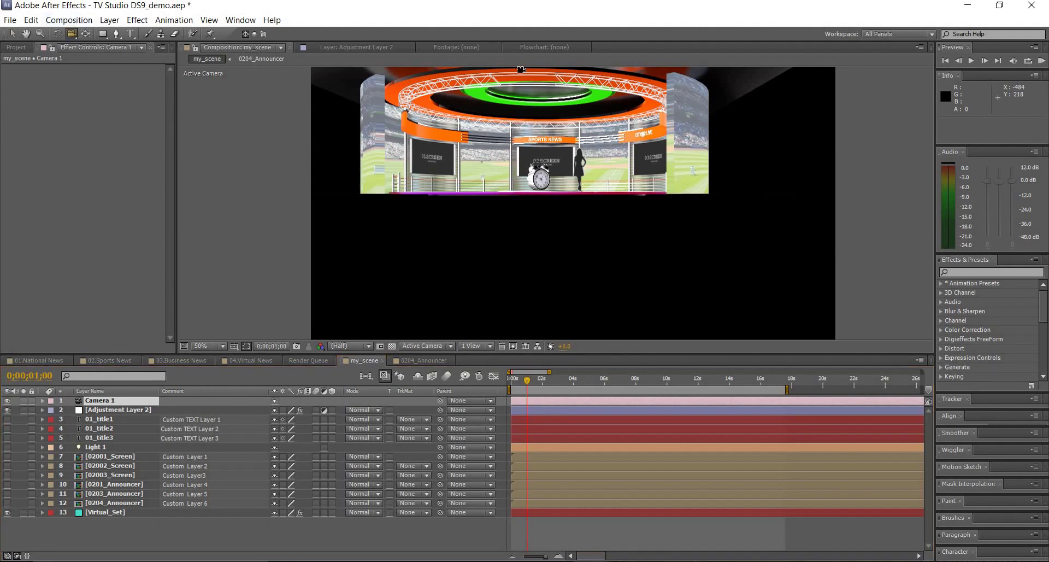
drag(71, 33, 96, 56)
drag(523, 148, 527, 189)
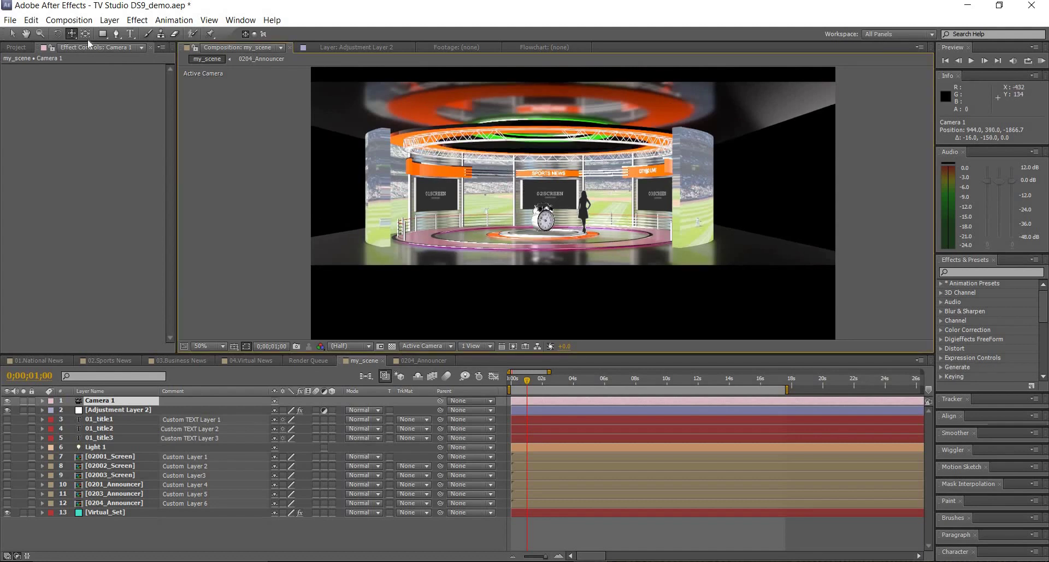
mouse_move(73, 34)
mouse_down()
mouse_move(101, 38)
mouse_move(102, 69)
mouse_up()
drag(579, 247, 573, 147)
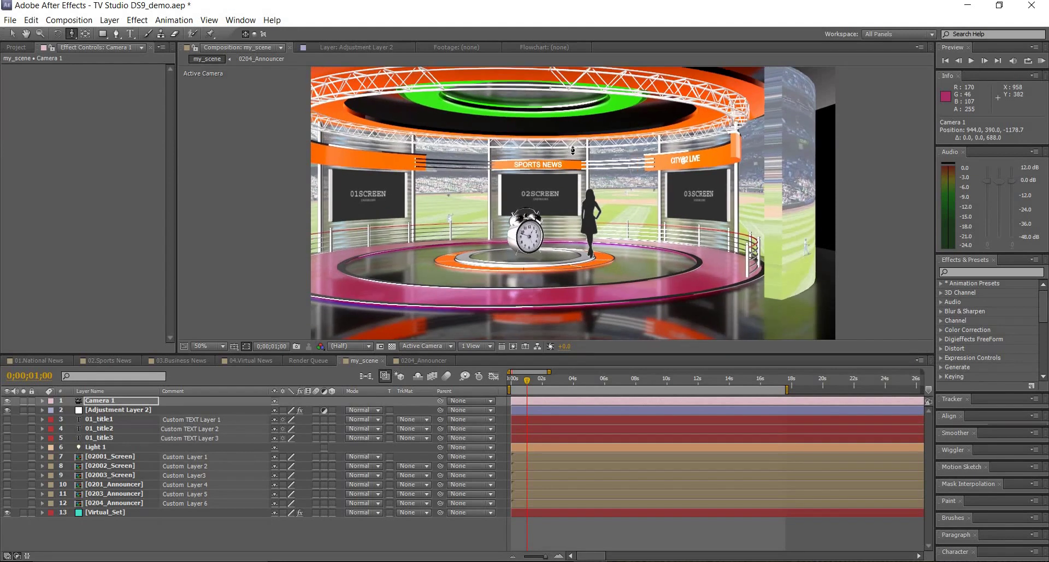
mouse_move(71, 34)
mouse_down()
mouse_move(97, 66)
mouse_move(96, 57)
mouse_up()
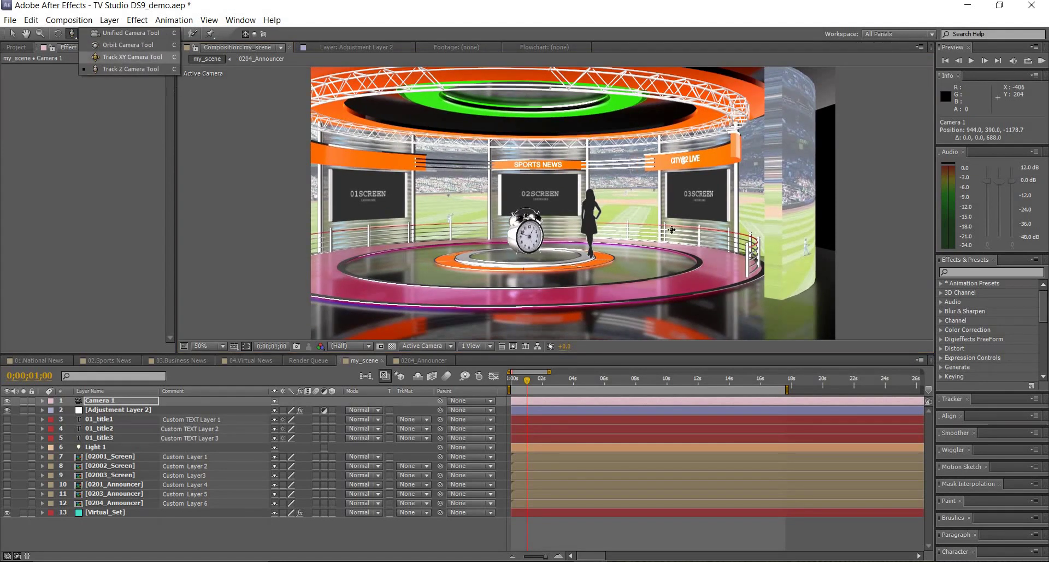
drag(665, 216, 681, 215)
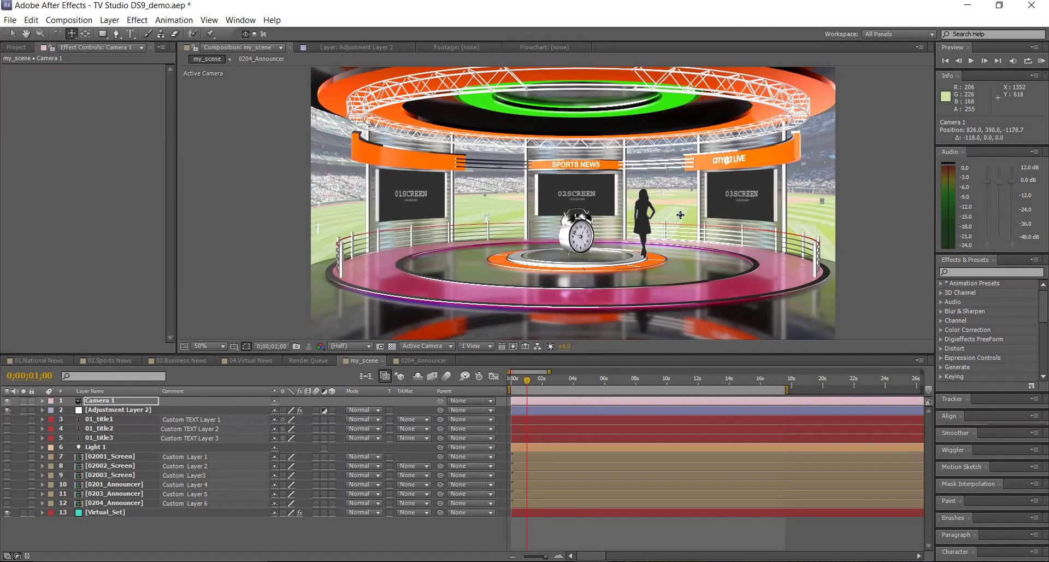
- Set starting keyframes for Camera 1's Point of Interest and Position at 1 second
click(42, 401)
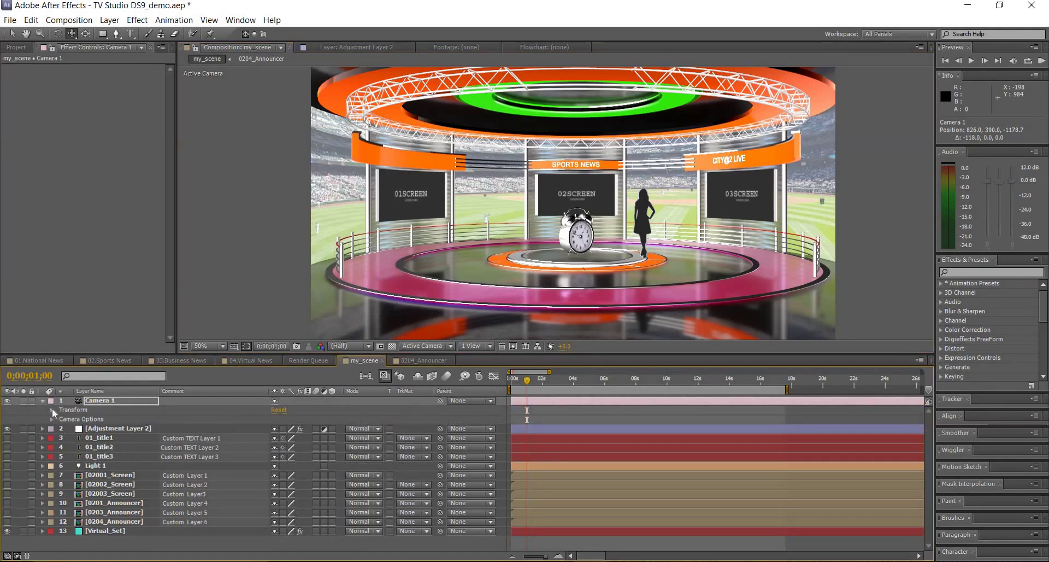
click(52, 409)
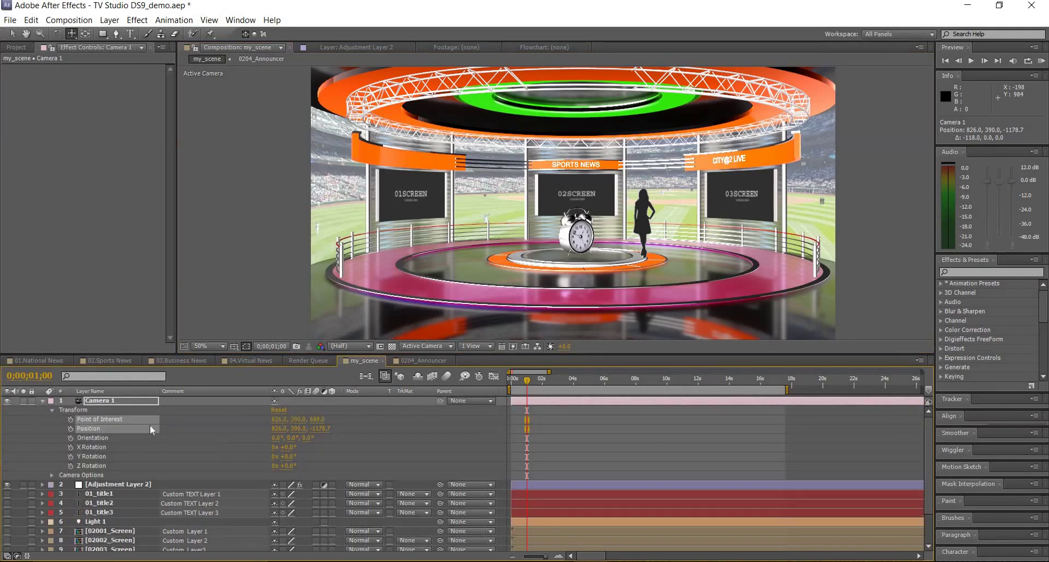
click(70, 419)
click(70, 428)
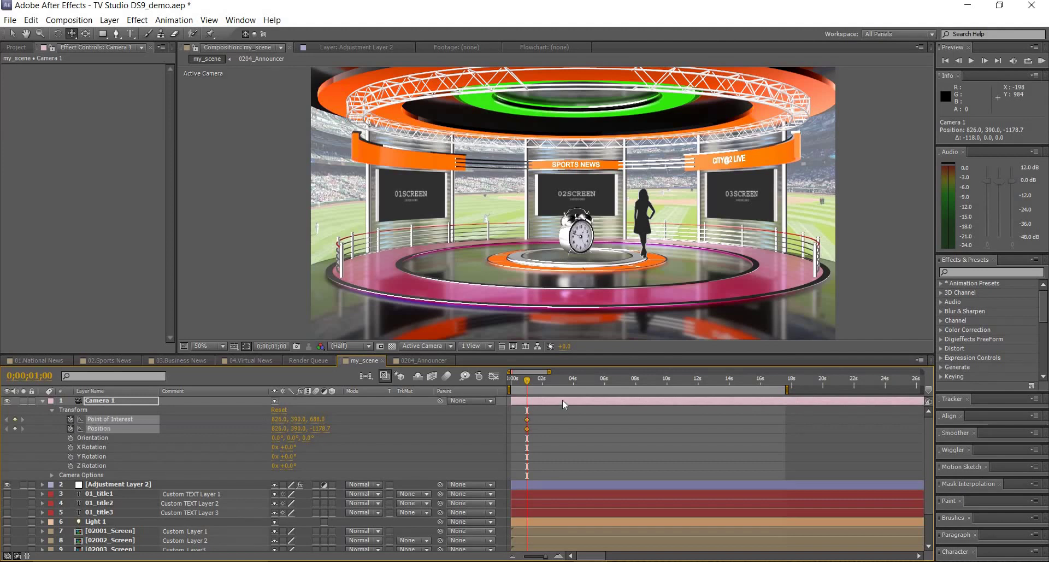
- At 6 seconds, dolly Camera 1 in to position 826.0, 390.0, -702.7 toward the alarm clock
click(606, 384)
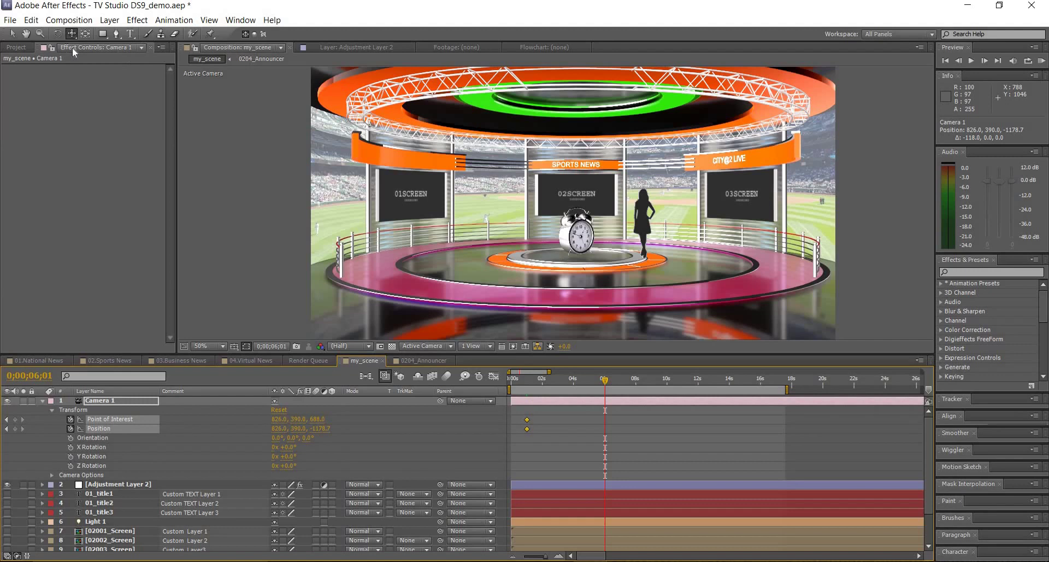
drag(71, 33, 94, 69)
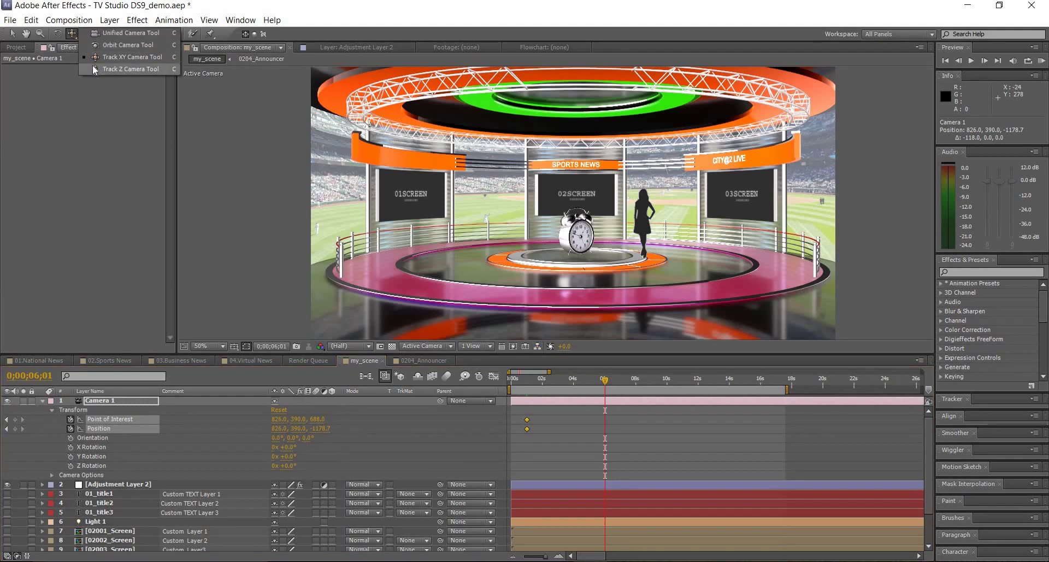
click(94, 70)
drag(674, 266, 674, 213)
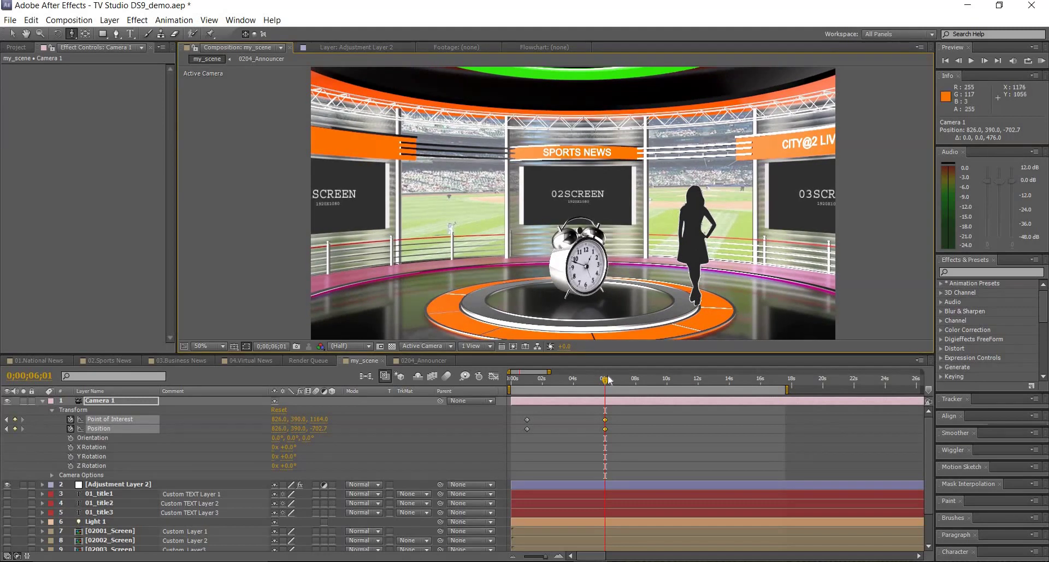
mouse_move(605, 382)
mouse_down()
mouse_move(534, 385)
mouse_move(562, 383)
mouse_up()
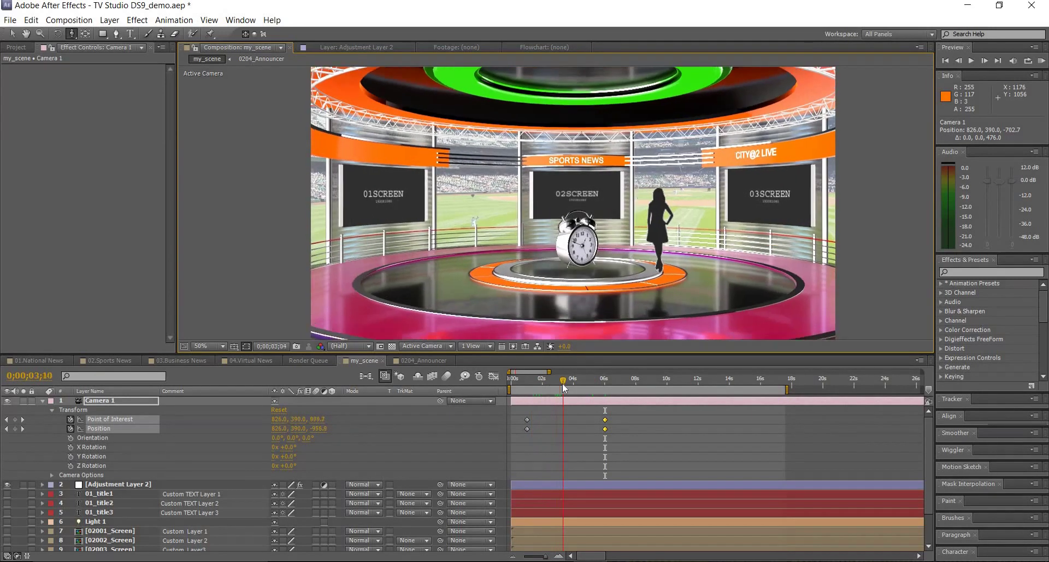
- Duplicate Camera 1 as Camera 2 and shorten Camera 2's bar on a zoomed-out timeline
click(43, 402)
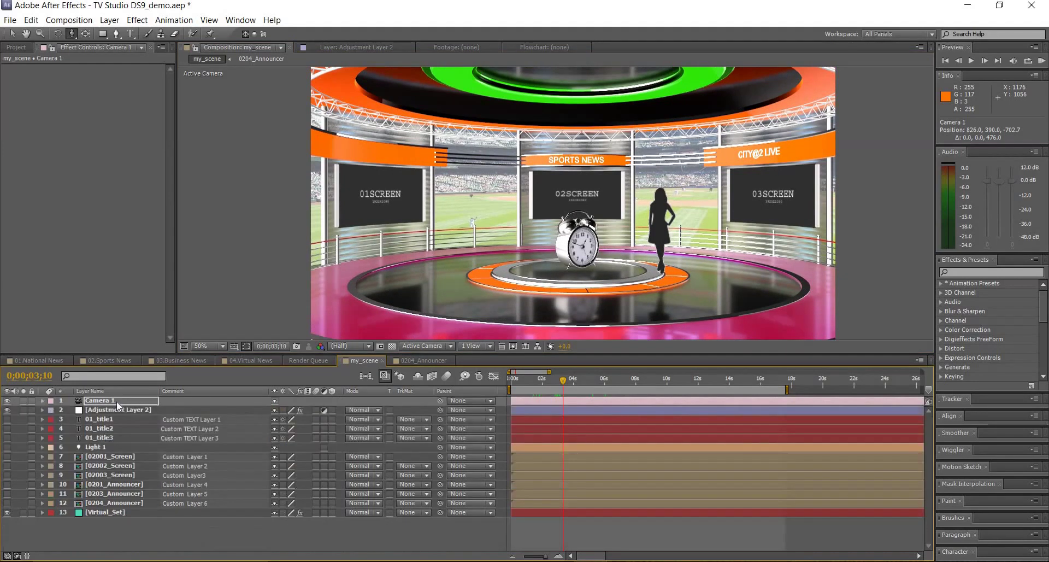
click(117, 401)
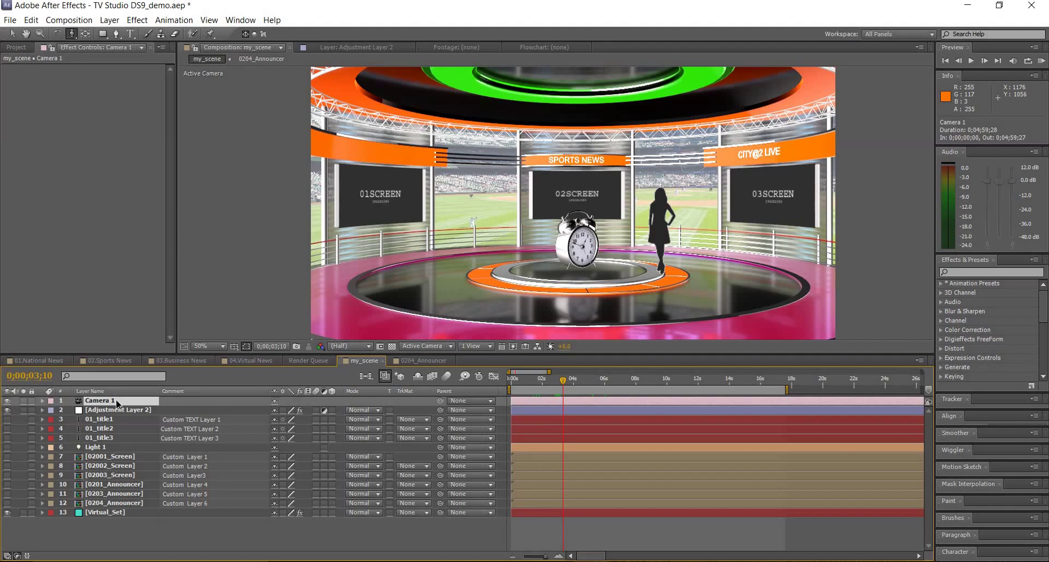
key(ctrl+d)
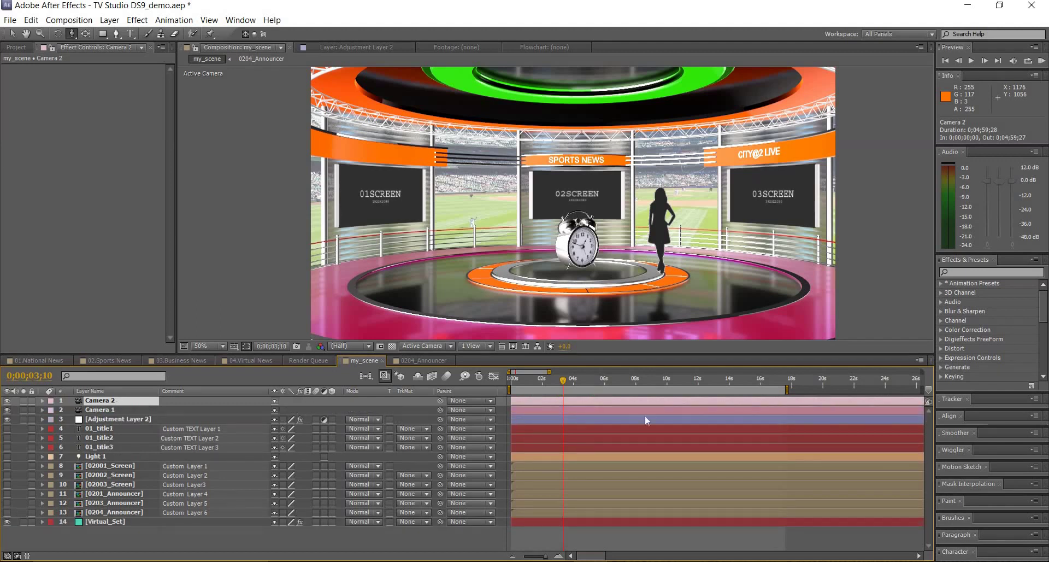
drag(542, 557, 519, 557)
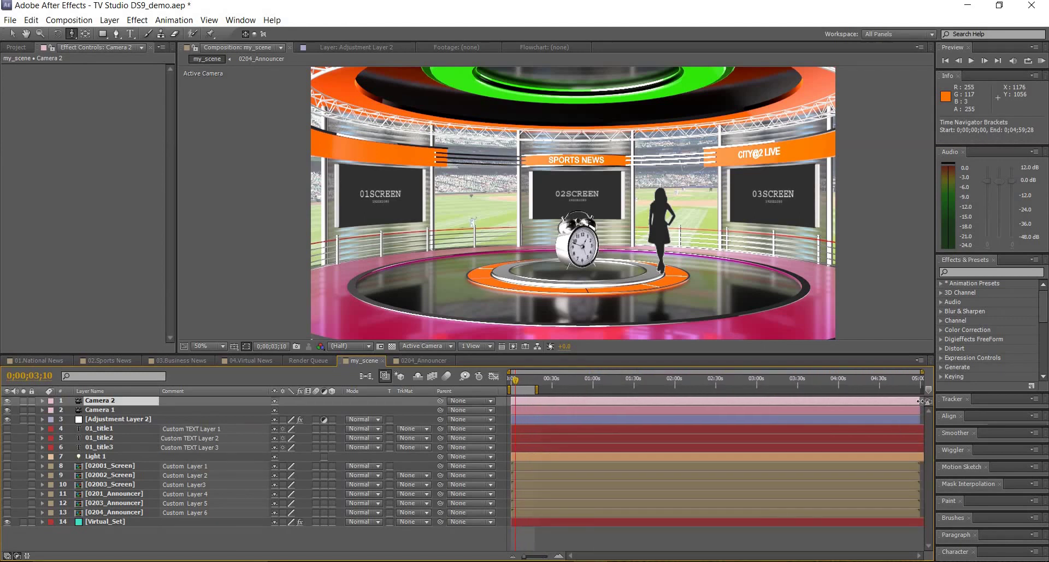
mouse_move(855, 409)
mouse_down()
mouse_move(564, 417)
mouse_move(601, 401)
mouse_up()
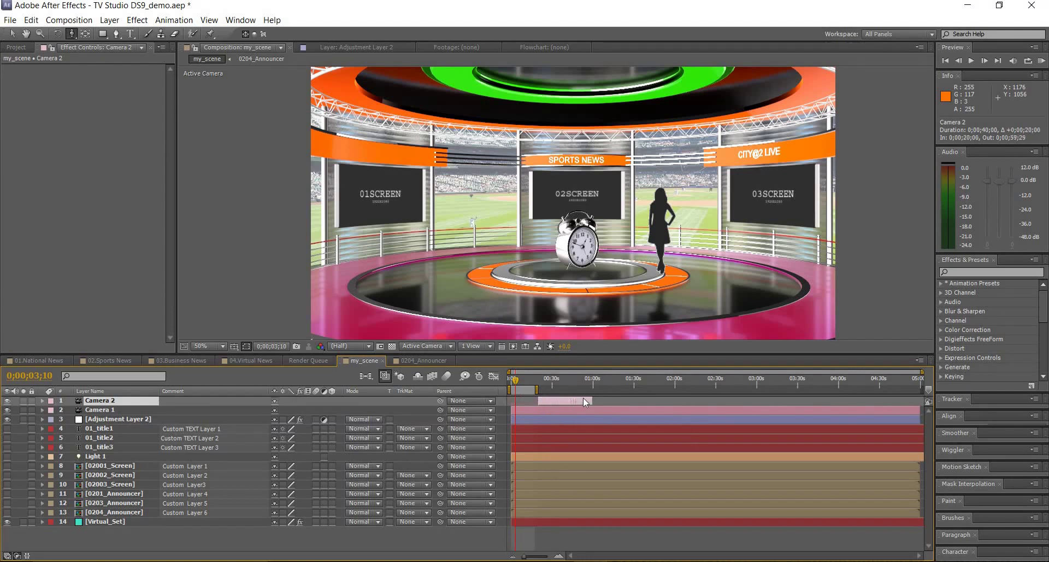
- Delete all of Camera 2's copied Position and Point of Interest keyframes
click(42, 401)
click(51, 409)
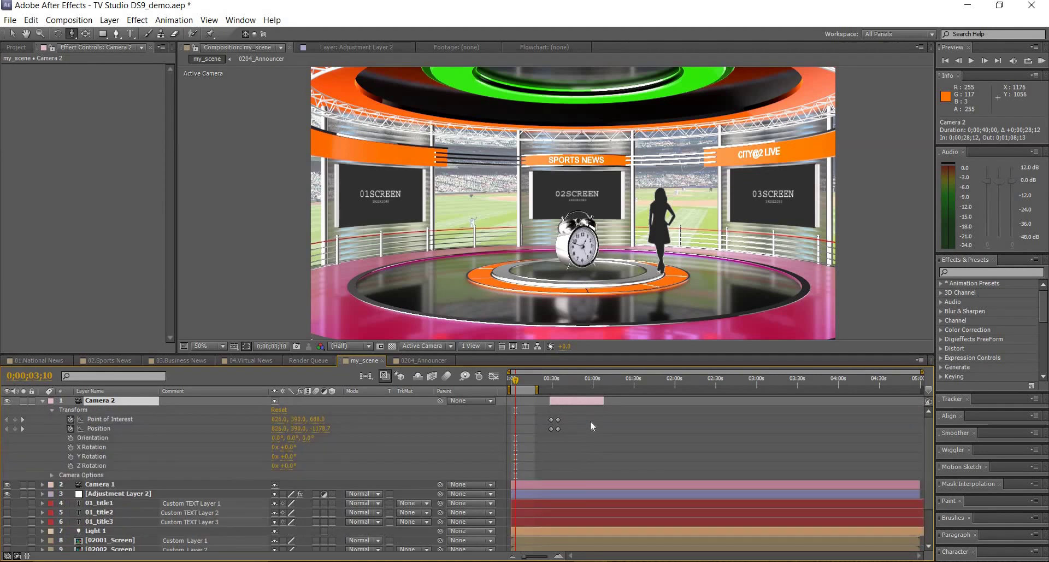
drag(592, 421, 542, 439)
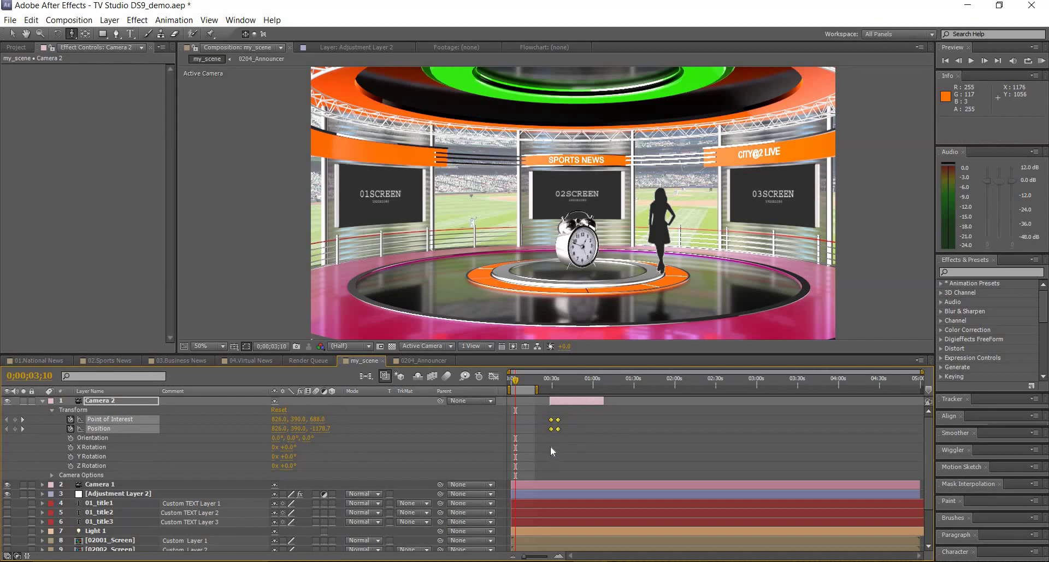
key(Delete)
- At 0;00;42;24, scrub Camera 2's Position to 786.0, 361.0, -562.7 for a close-up
click(576, 385)
click(570, 385)
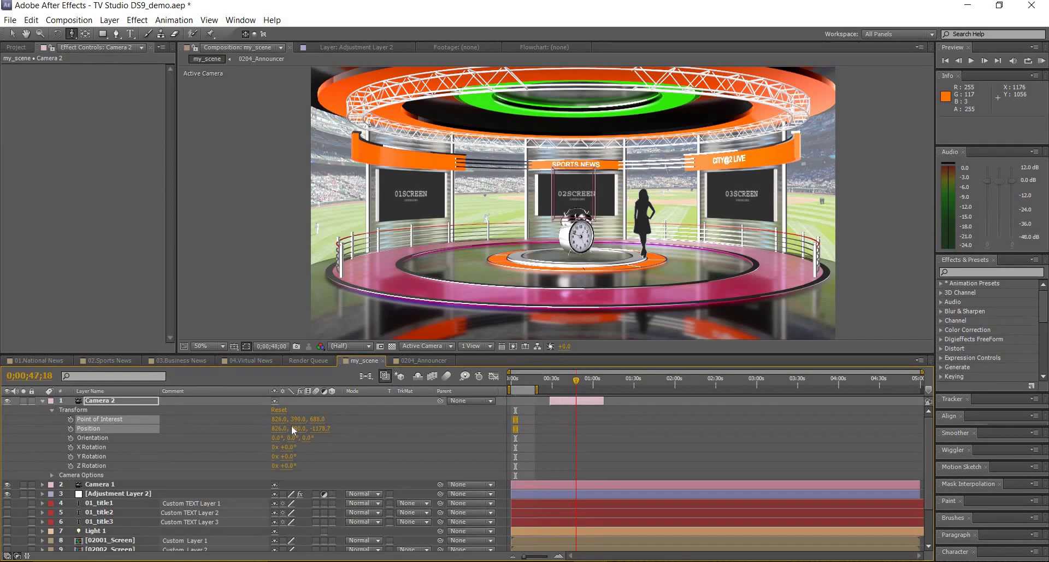
drag(279, 428, 260, 429)
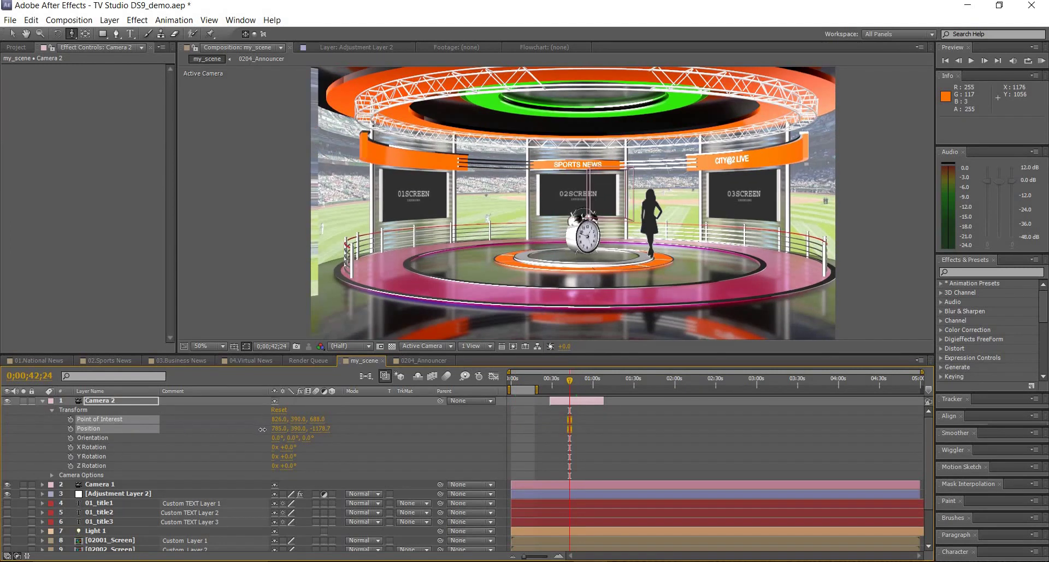
drag(262, 429, 289, 429)
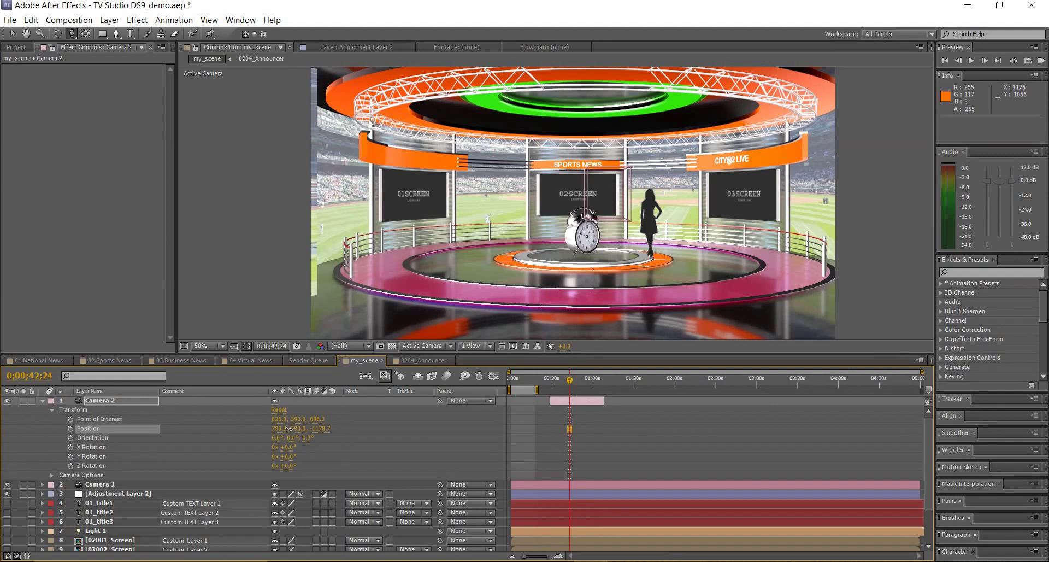
drag(297, 428, 289, 434)
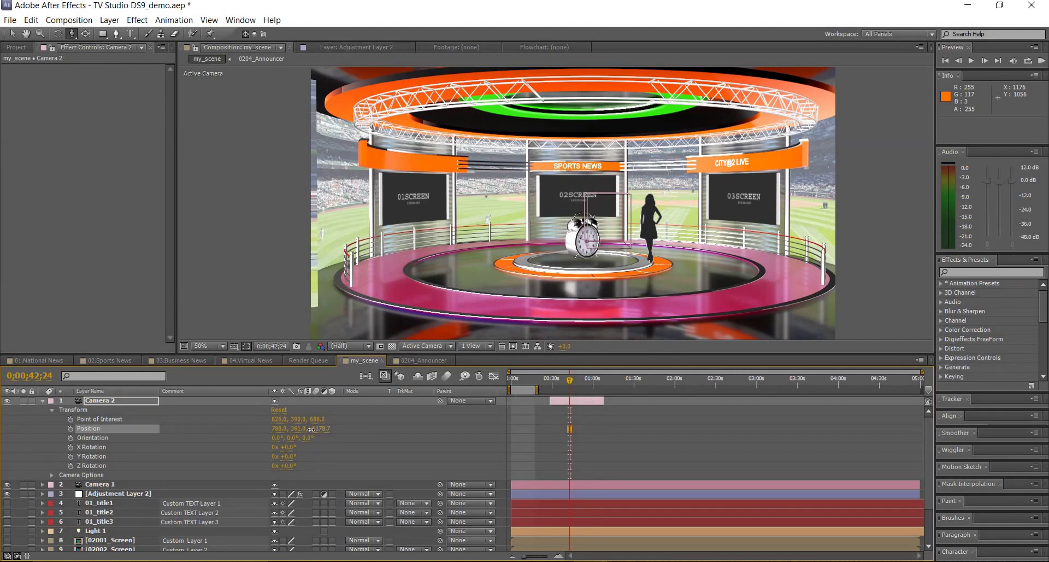
mouse_move(301, 428)
mouse_down()
mouse_move(261, 428)
mouse_move(529, 398)
mouse_move(542, 433)
mouse_up()
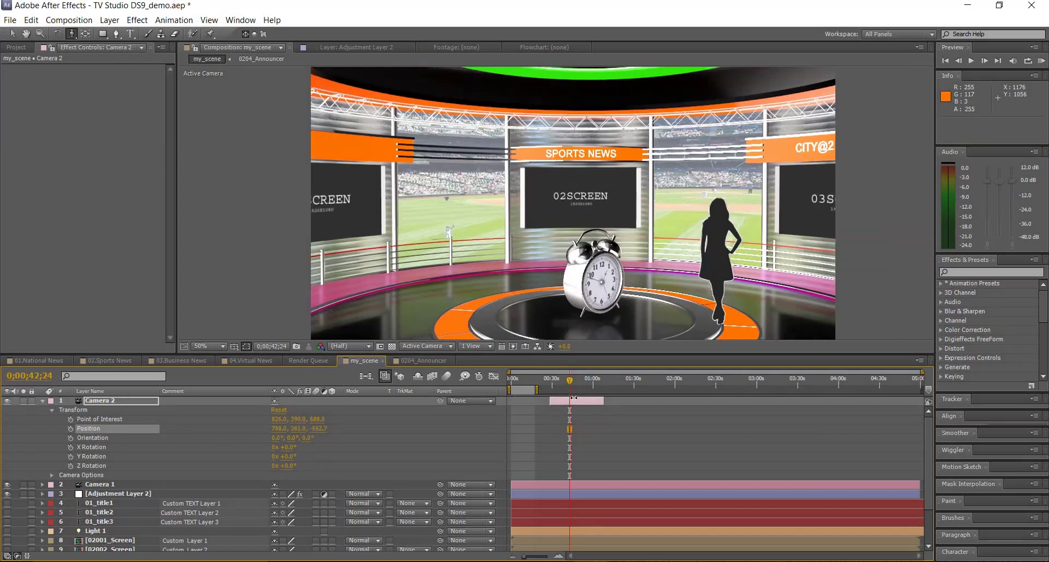
- Review the close-up at later points in Camera 2's span, then collapse its properties
mouse_move(575, 389)
mouse_down()
mouse_move(549, 389)
mouse_move(571, 389)
mouse_up()
click(632, 391)
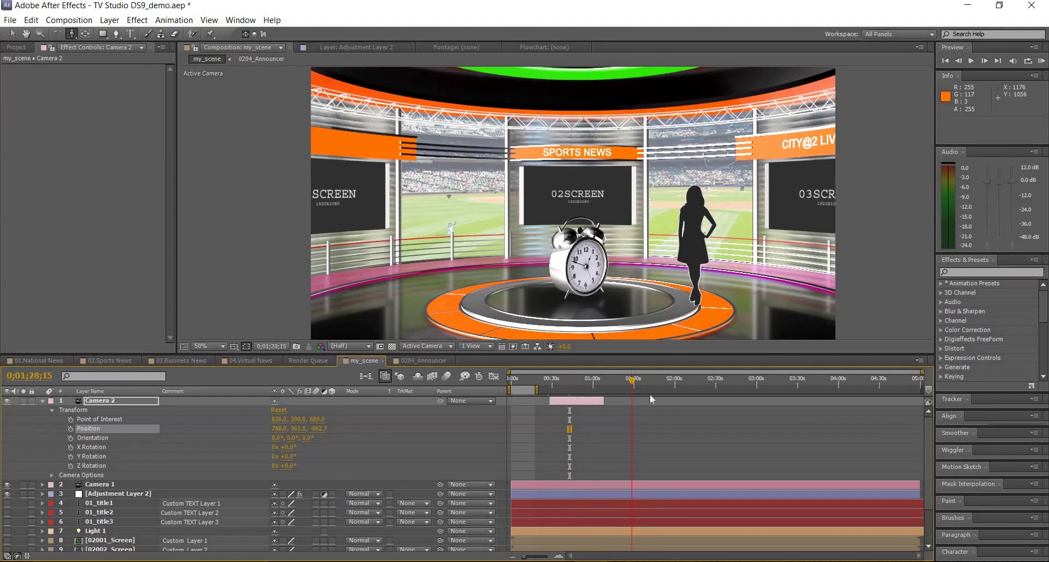
click(664, 395)
key(ctrl+grave)
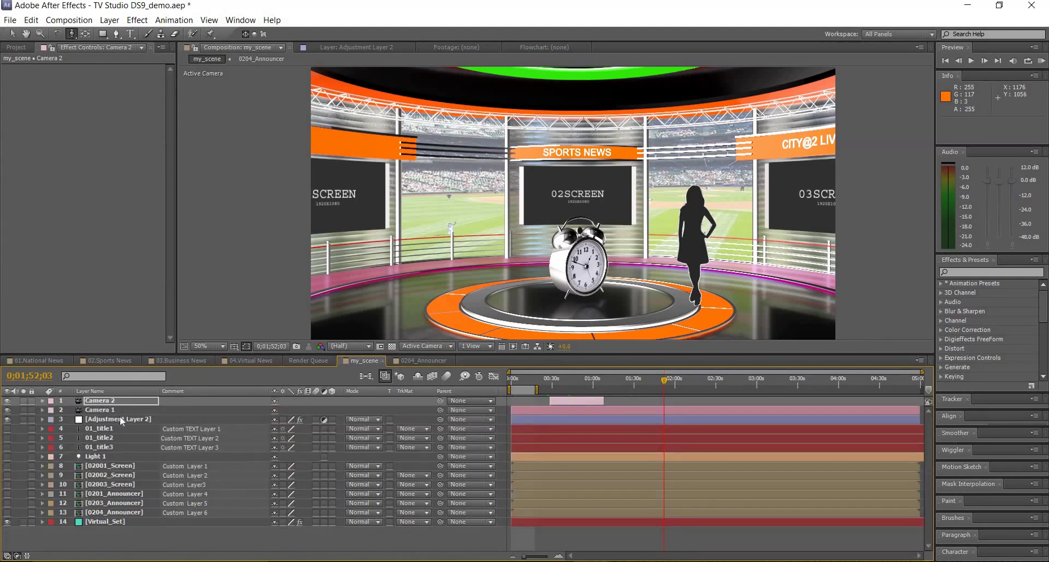